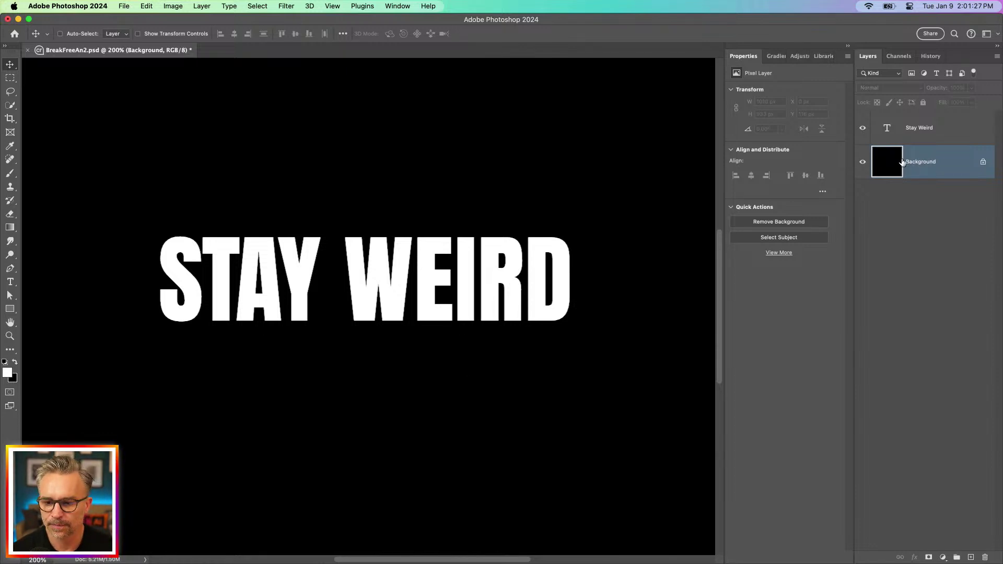
Change the font of the Stay Weird text layer to HWT Gothic Round, filtering the font list by the Decorative class.
left_click(919, 134)
key("super+equal")
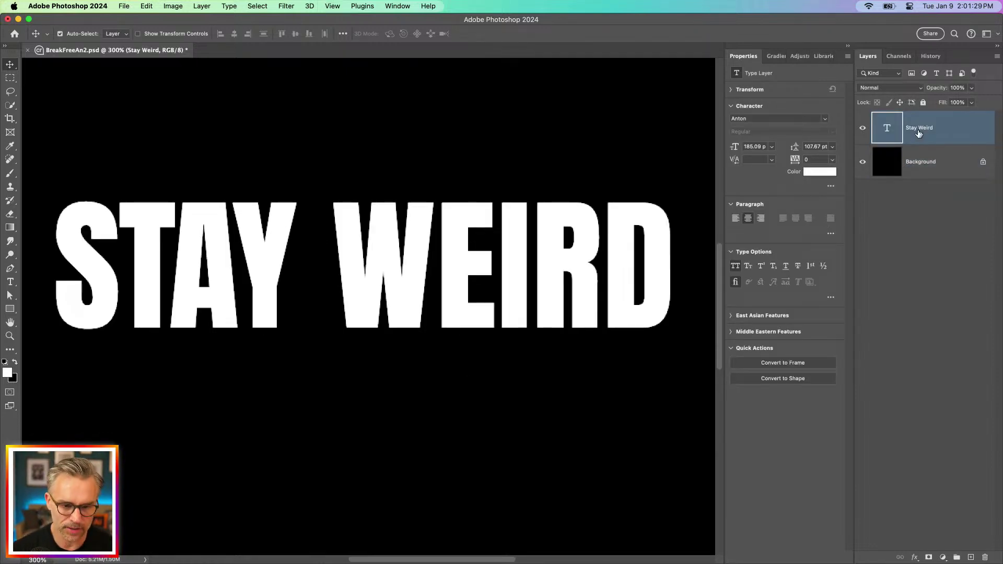
key("super+0")
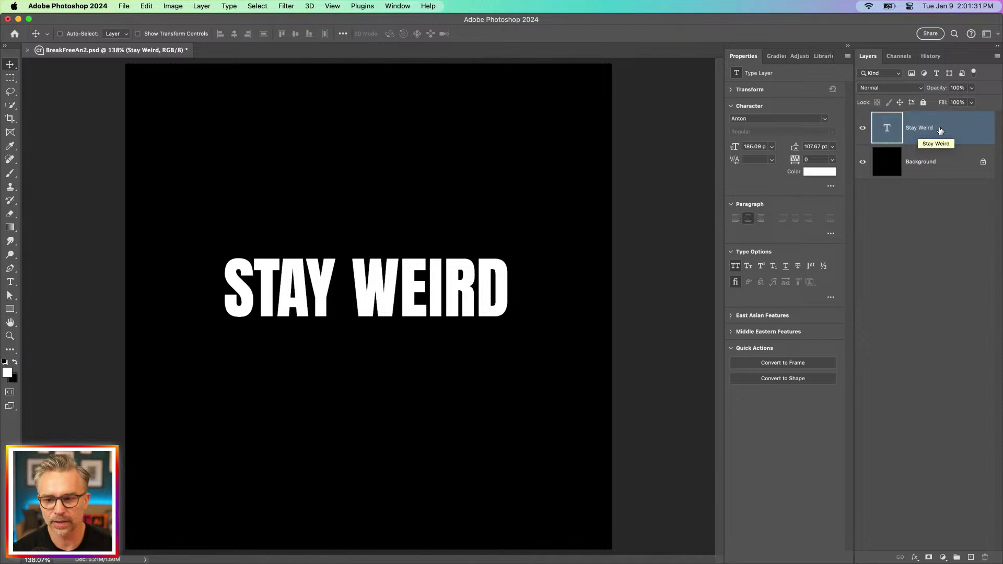
left_click(824, 120)
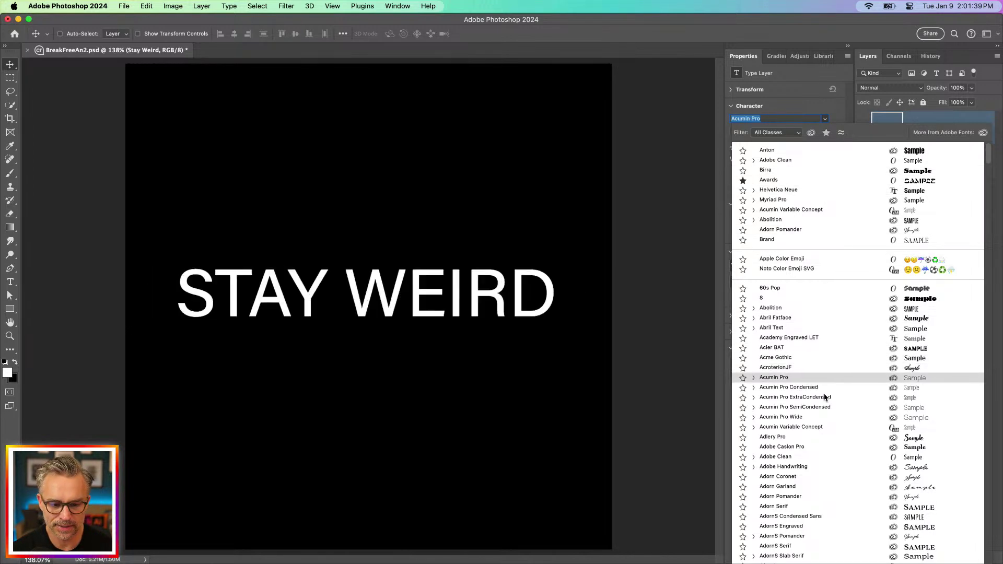
left_click(777, 132)
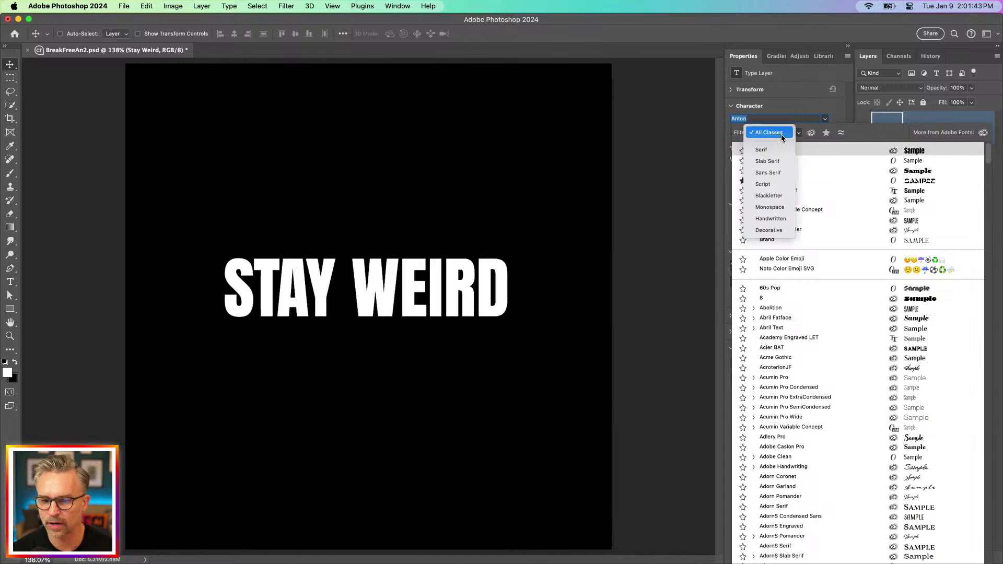
left_click(778, 206)
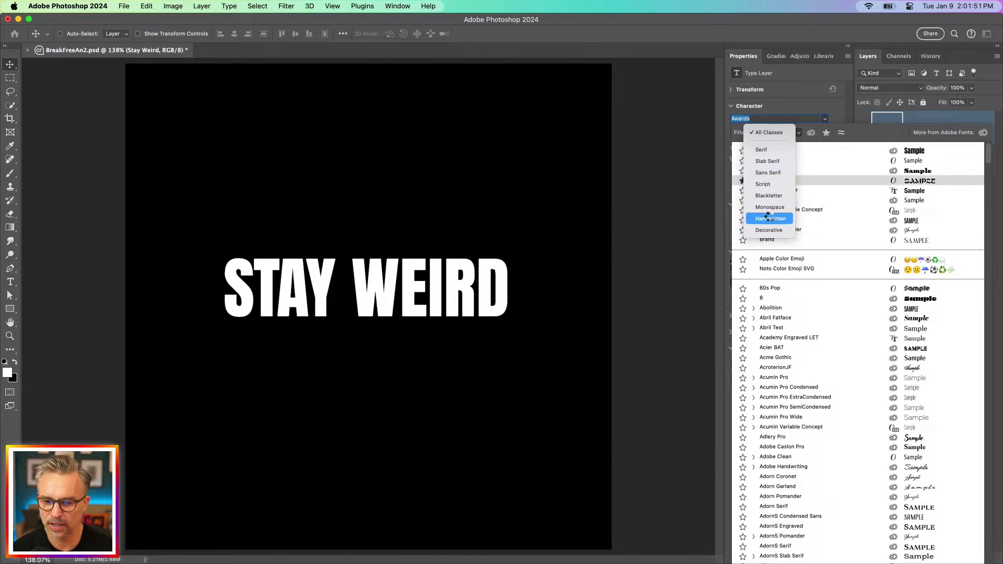
left_click(772, 230)
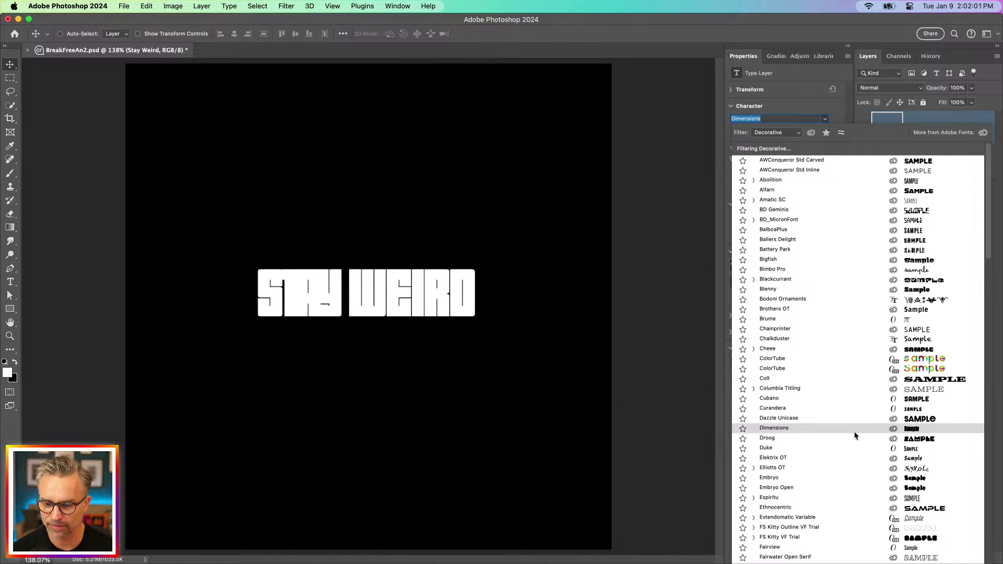
scroll(855, 435, "down", 10)
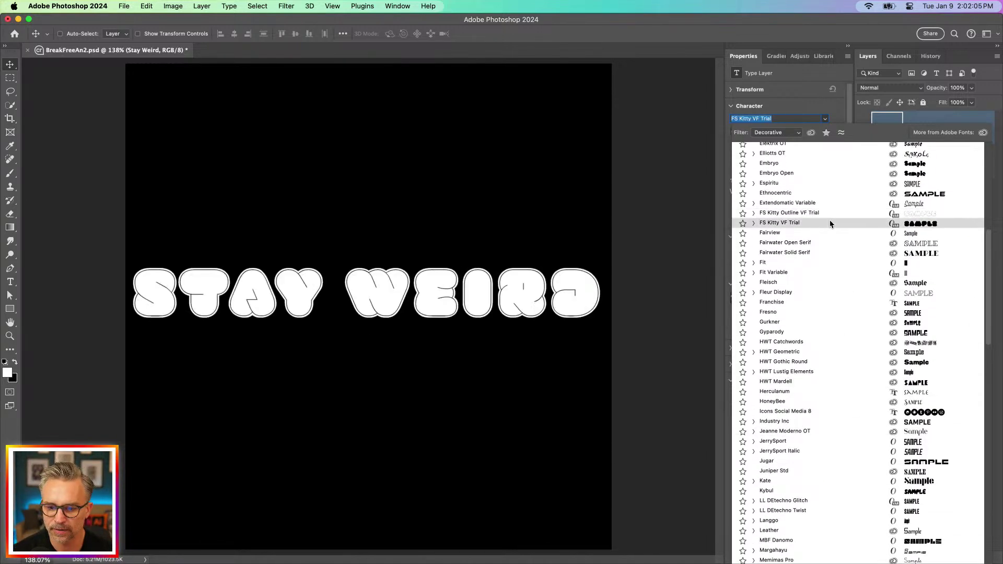
left_click(872, 367)
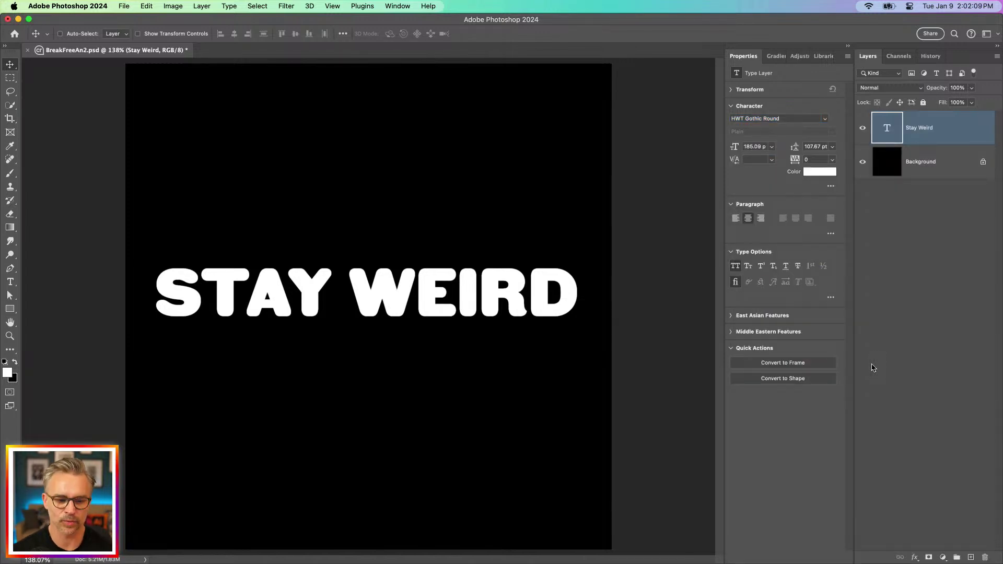
Add a Gradient Overlay layer style to the Stay Weird text using the black-to-white gradient preset.
key("super+plus")
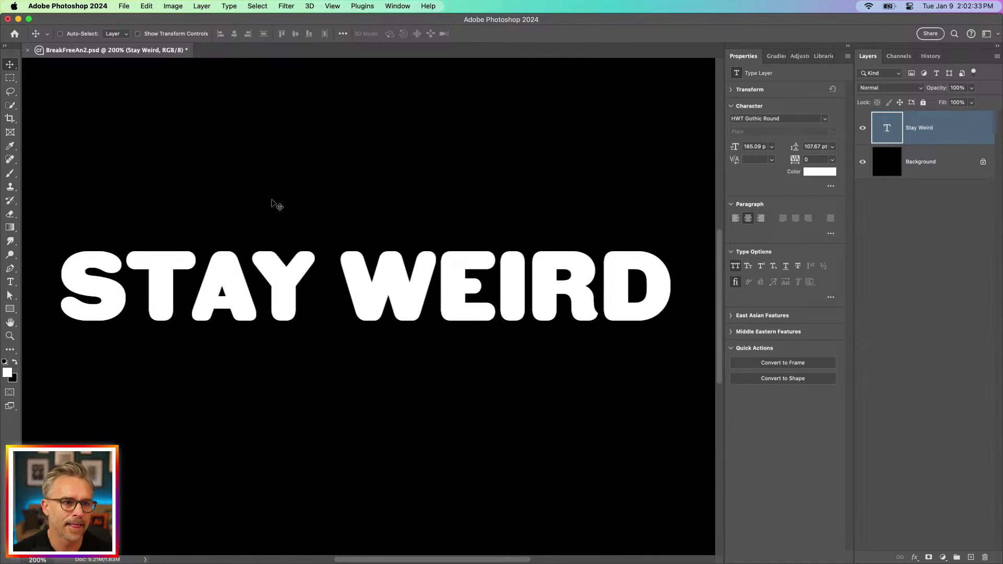
double_click(955, 125)
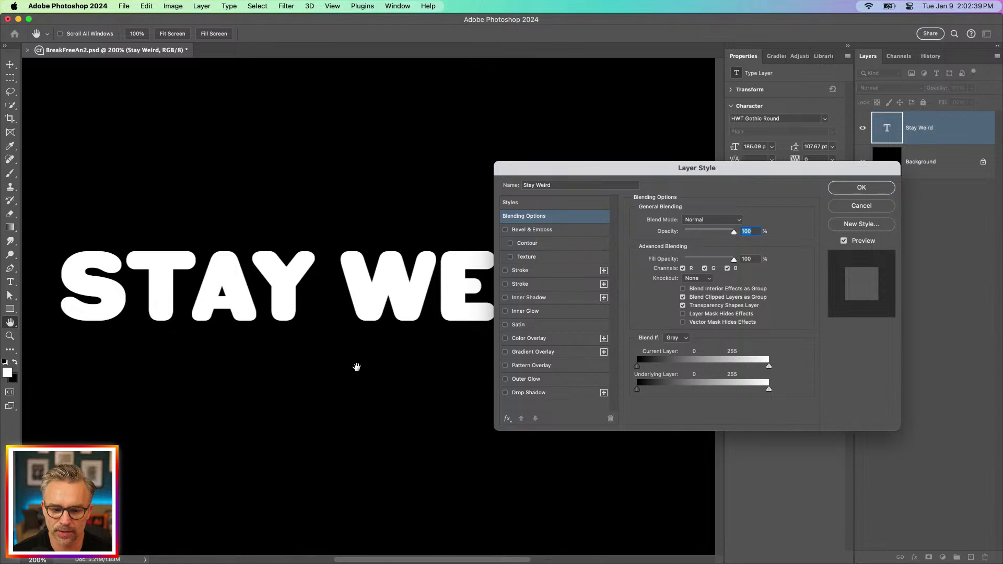
left_click(530, 353)
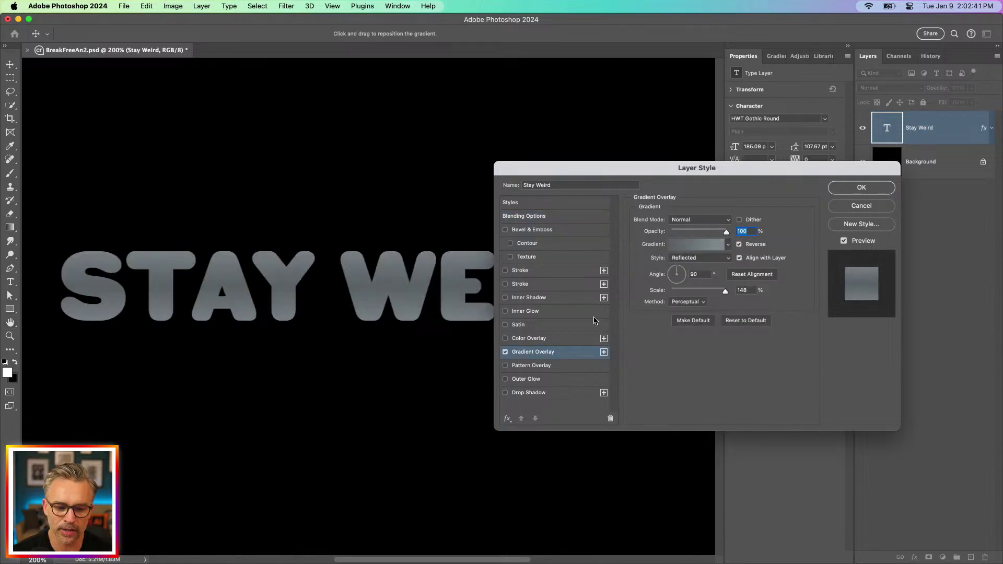
left_click(702, 249)
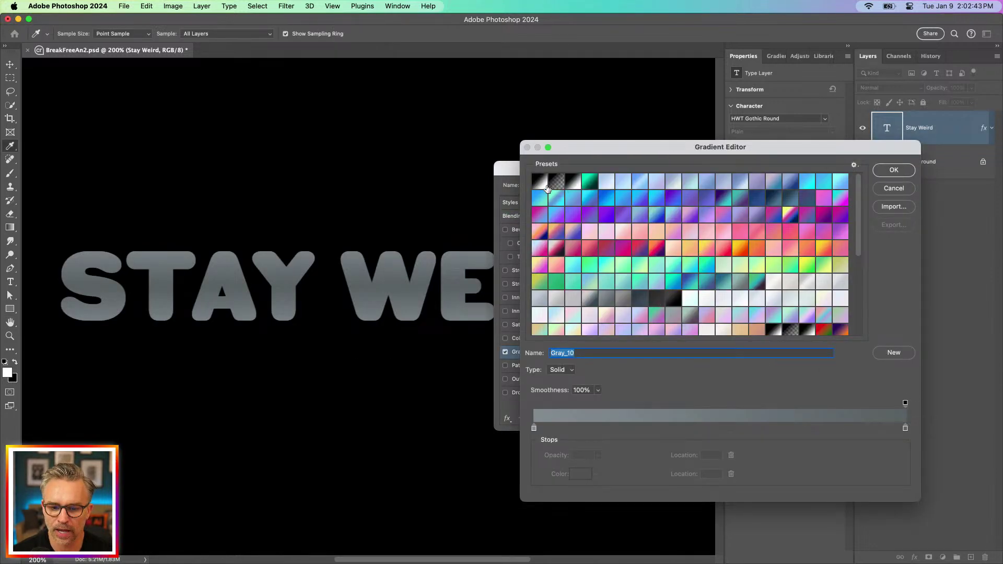
left_click(540, 182)
left_click(573, 181)
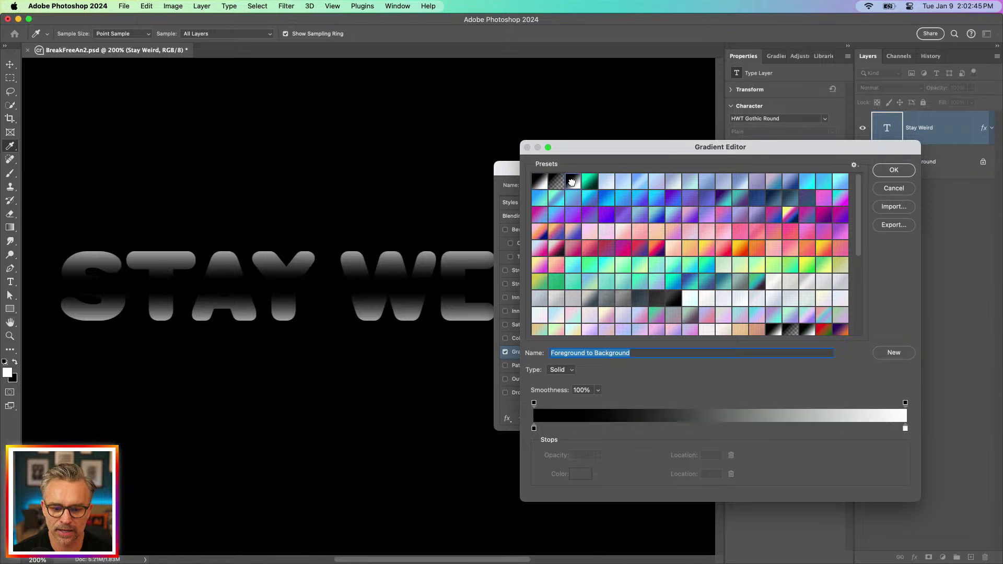
left_click(885, 173)
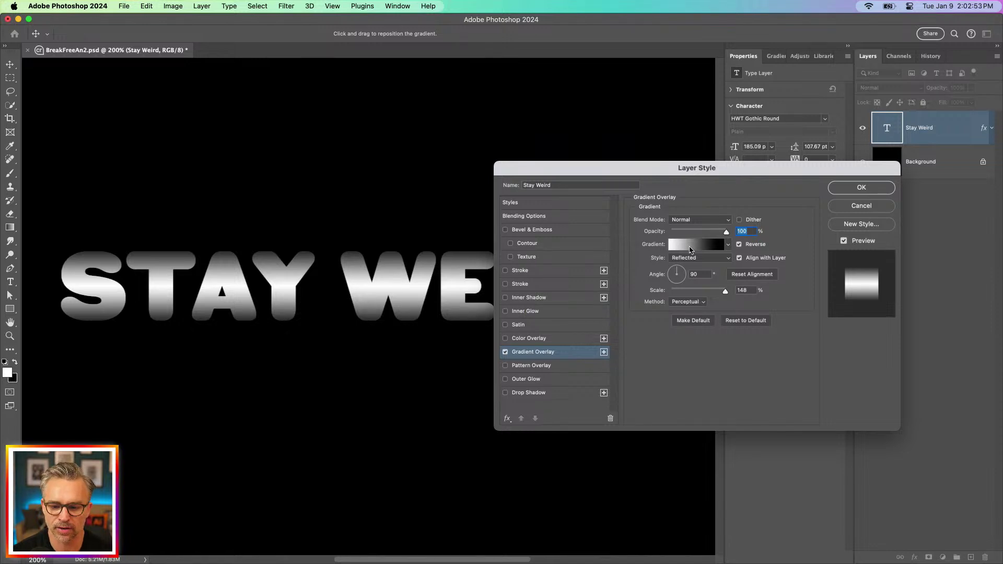
Add Bevel & Emboss to the text layer with size 13 px and soften 7 px, and apply the layer style.
left_click(505, 230)
left_click(532, 230)
left_click_drag(620, 173, 684, 171)
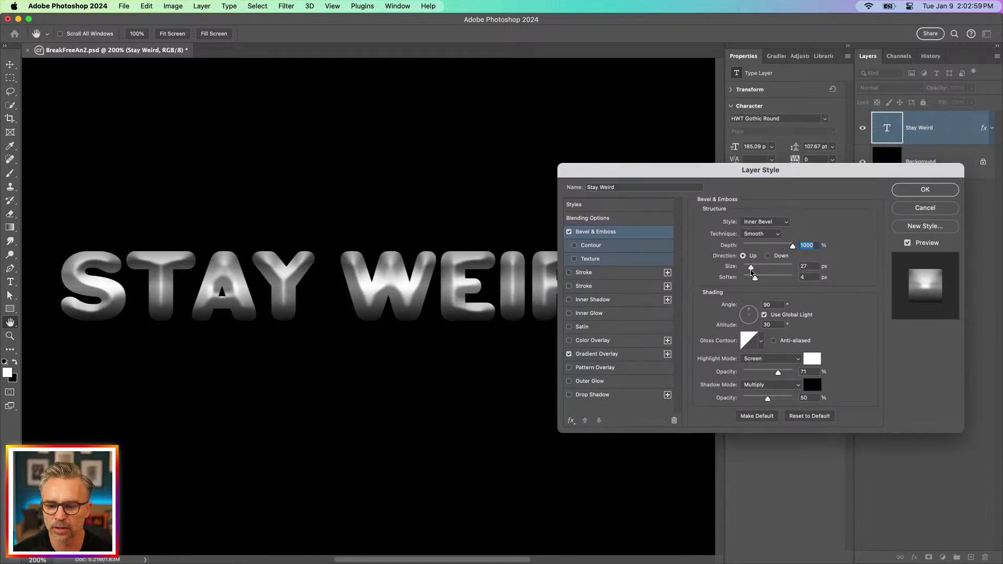
mouse_move(755, 278)
left_mouse_down()
mouse_move(757, 269)
mouse_move(748, 272)
mouse_move(767, 278)
left_mouse_up()
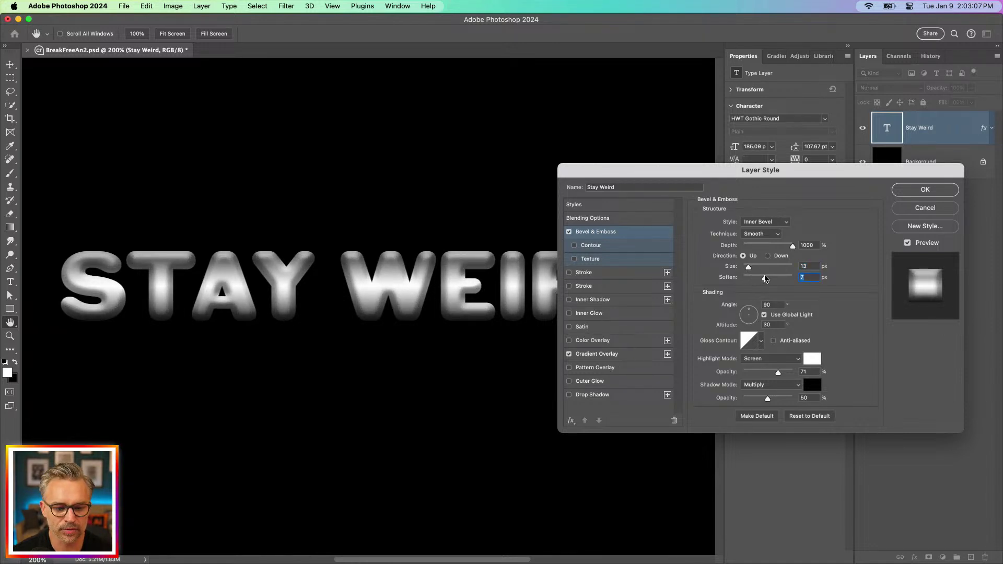
left_click(925, 189)
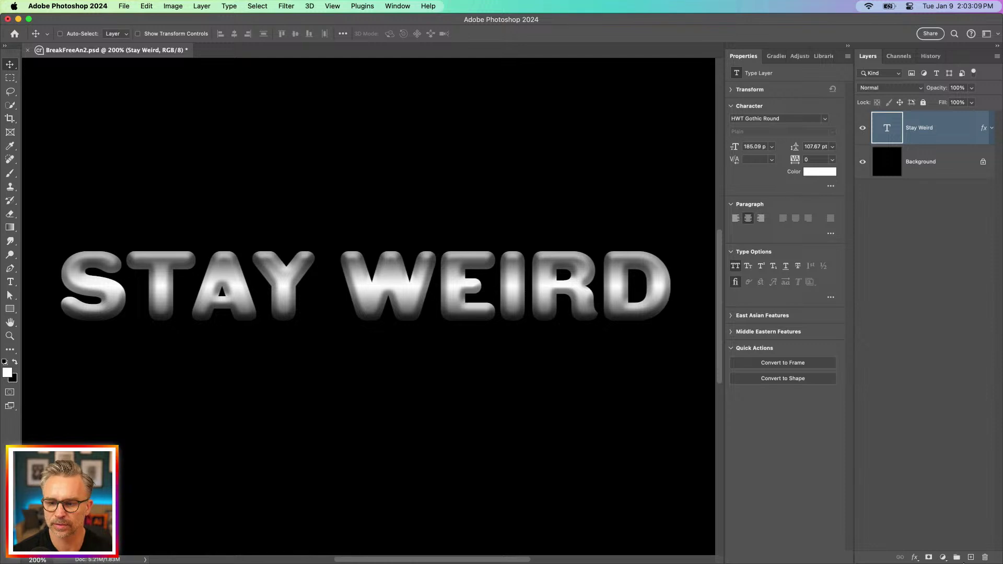
Add a Gradient Map adjustment layer above the text, using the white-orange-magenta-dark purple preset, and reverse the gradient.
left_click(943, 558)
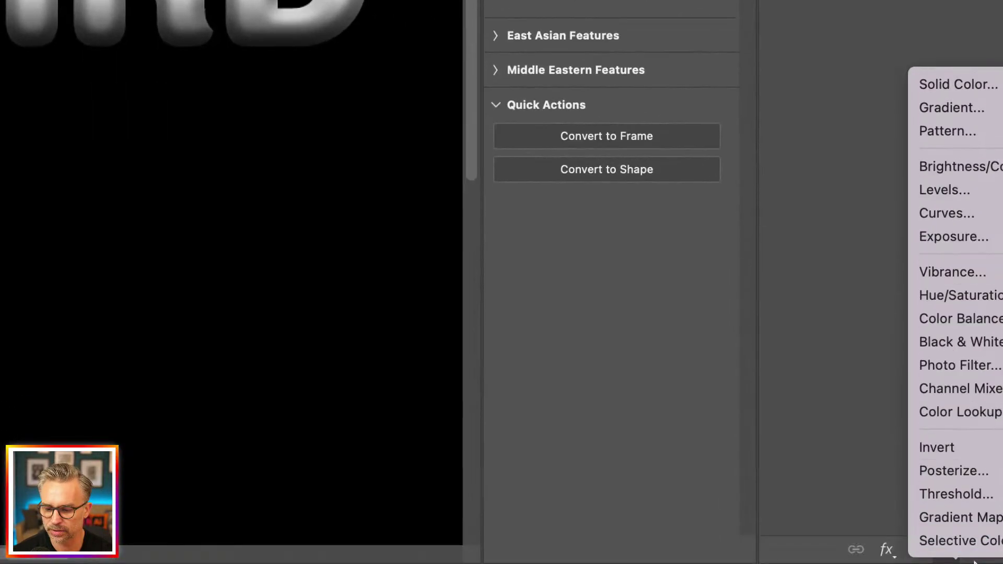
left_click(958, 518)
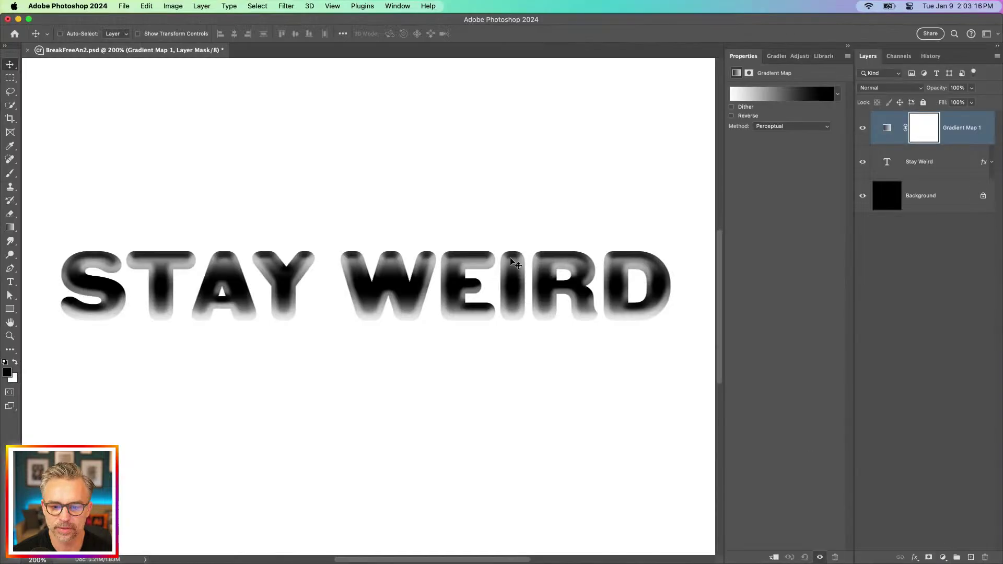
left_click(838, 95)
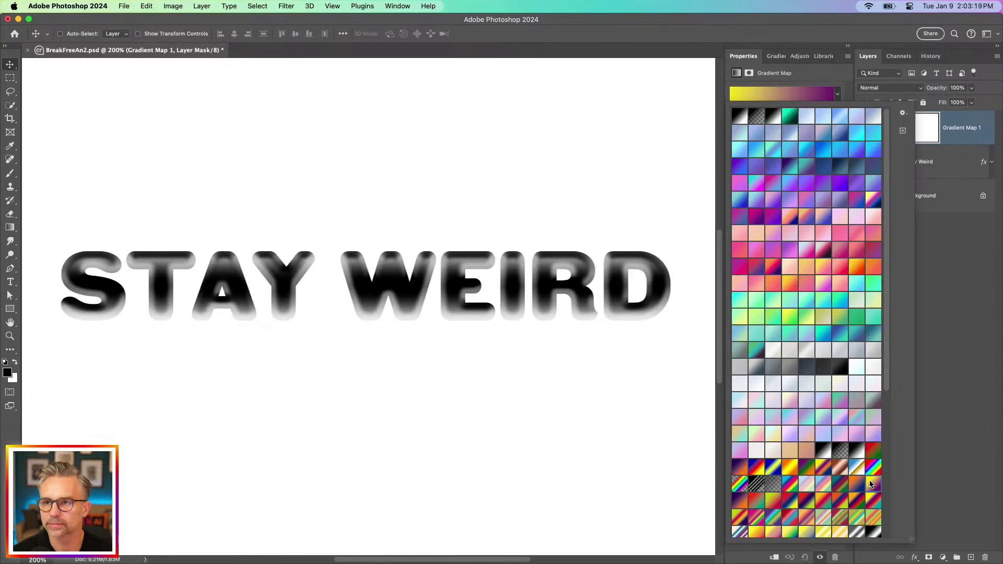
left_click(873, 485)
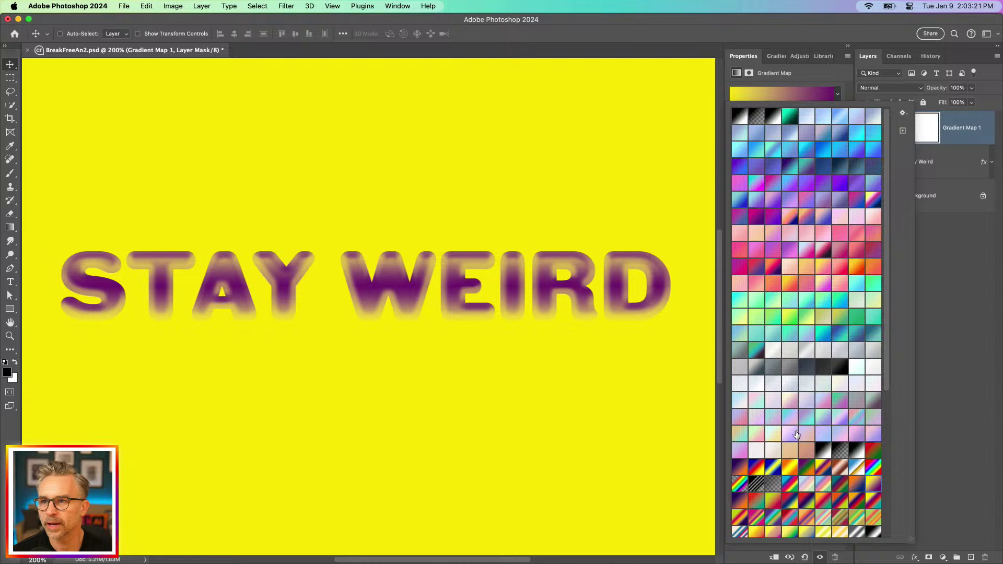
scroll(795, 430, "down", 5)
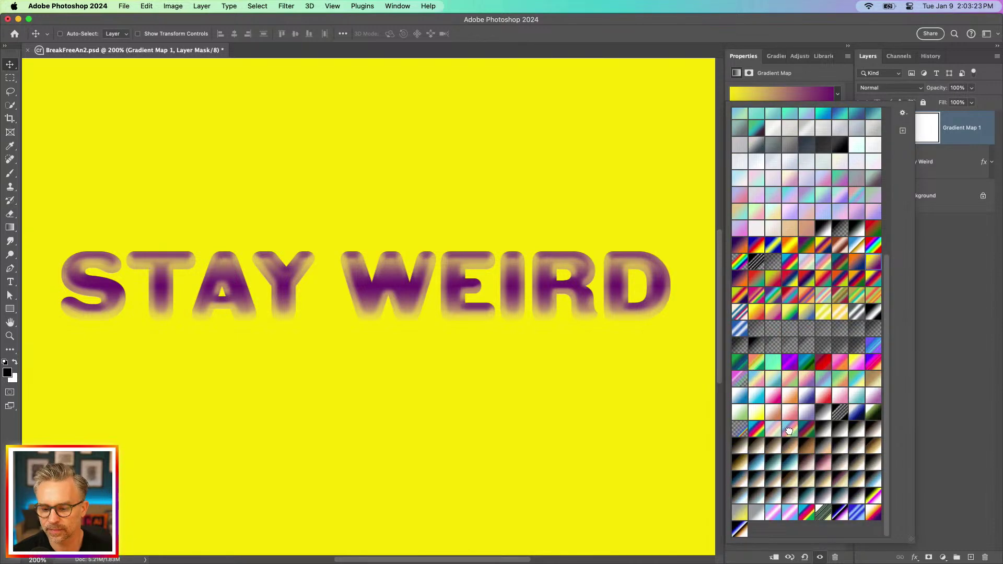
left_click(789, 428)
left_click(805, 429)
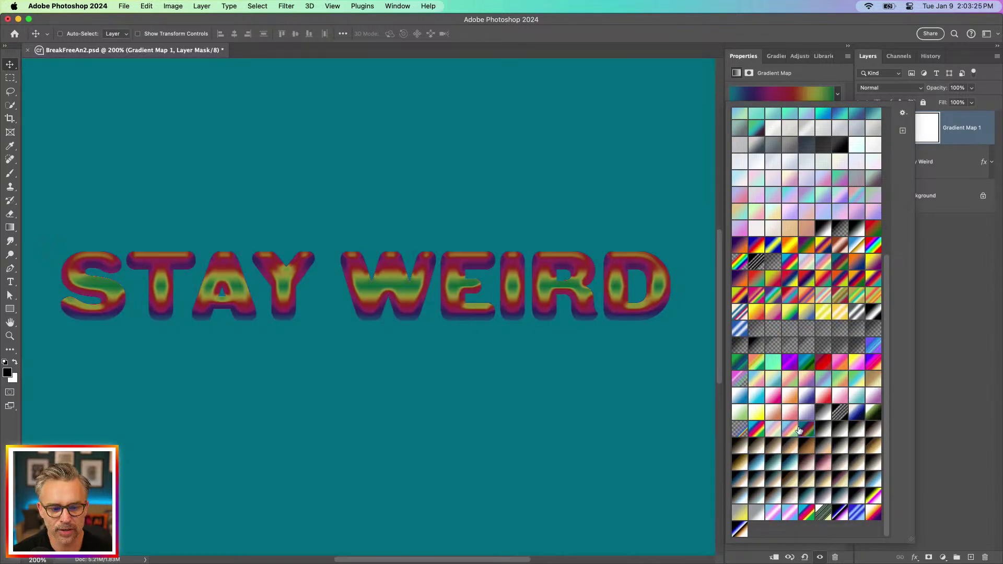
left_click(872, 515)
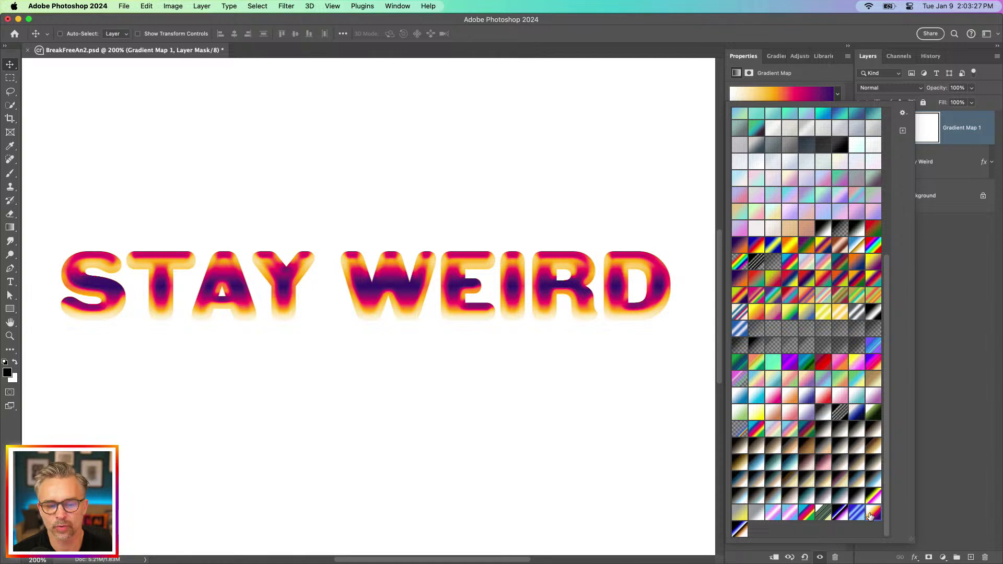
left_click(950, 286)
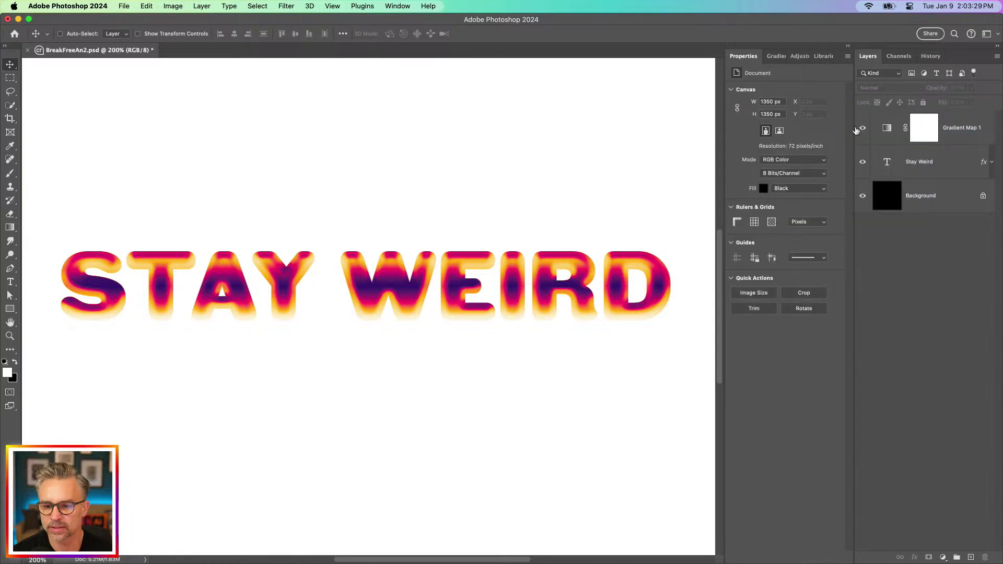
left_click(890, 130)
left_click(738, 116)
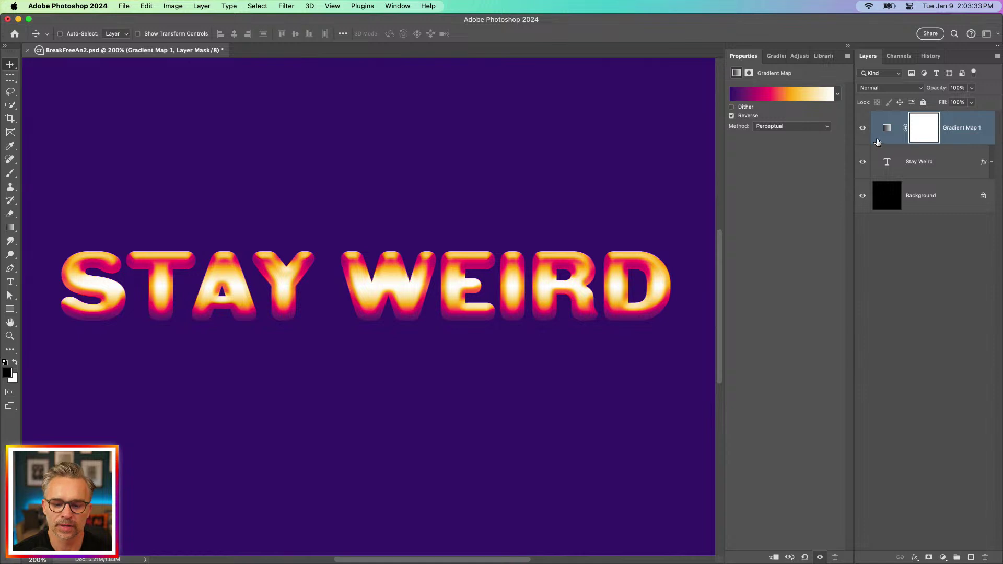
left_click(918, 163)
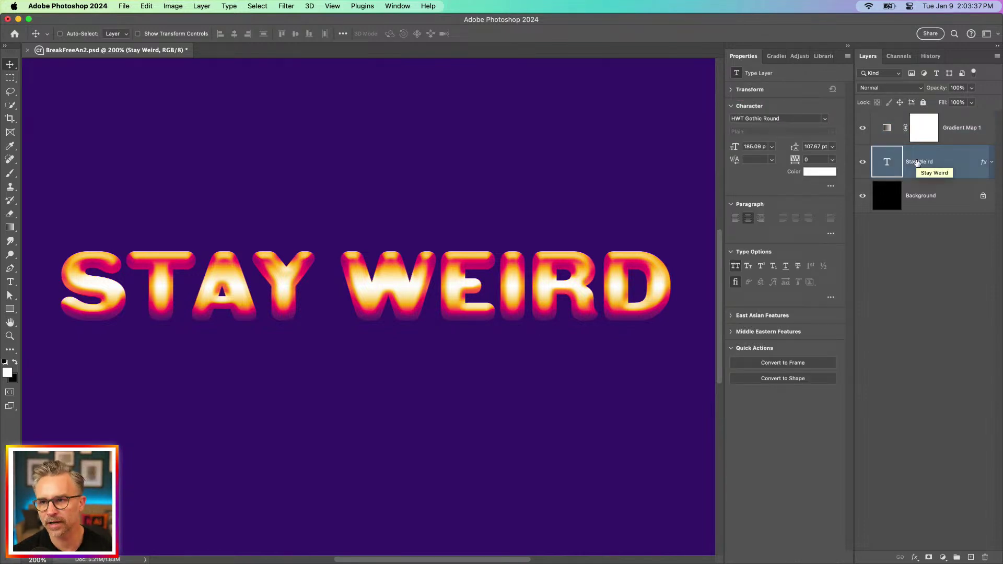
key("super+alt+shift+s")
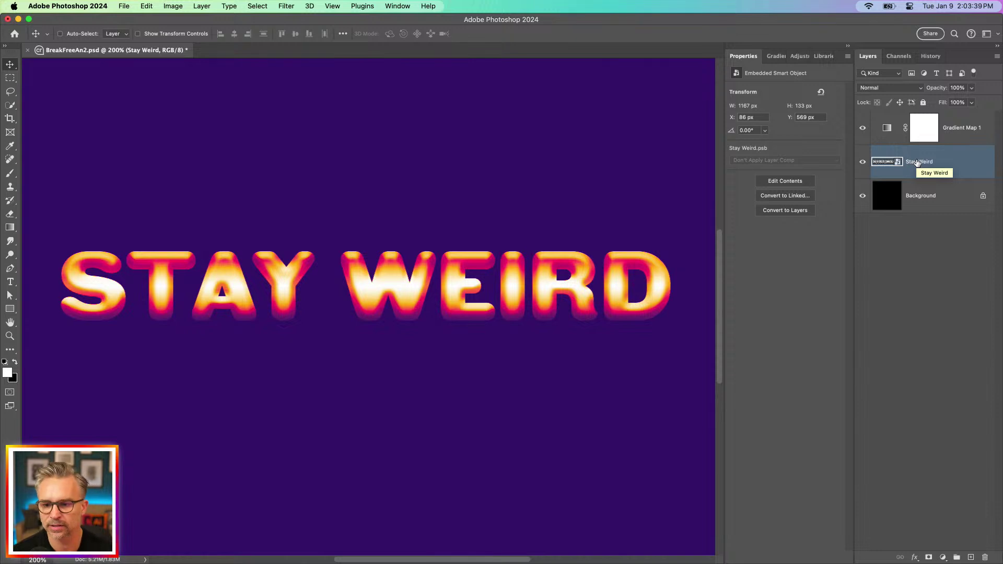
left_click(286, 6)
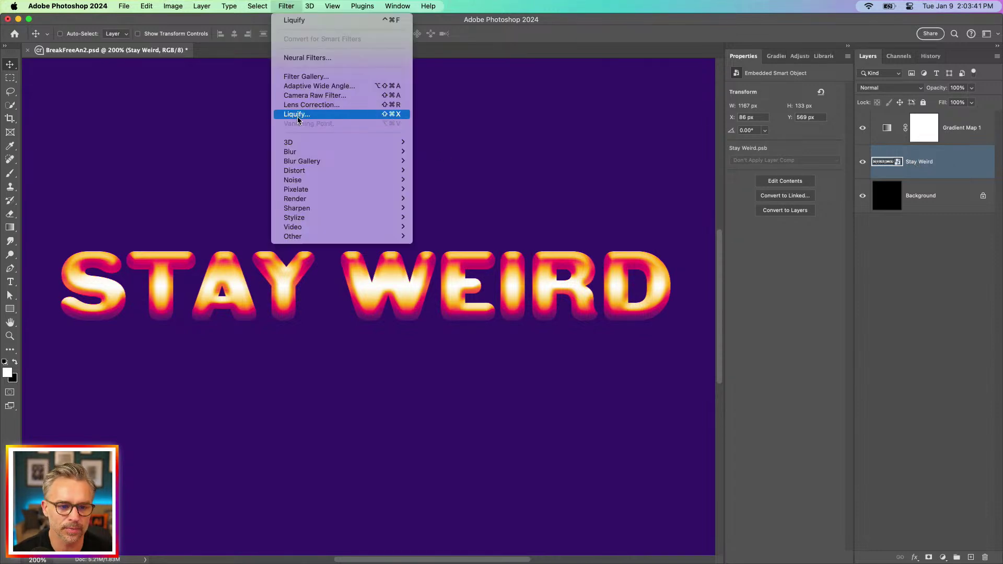
left_click(298, 115)
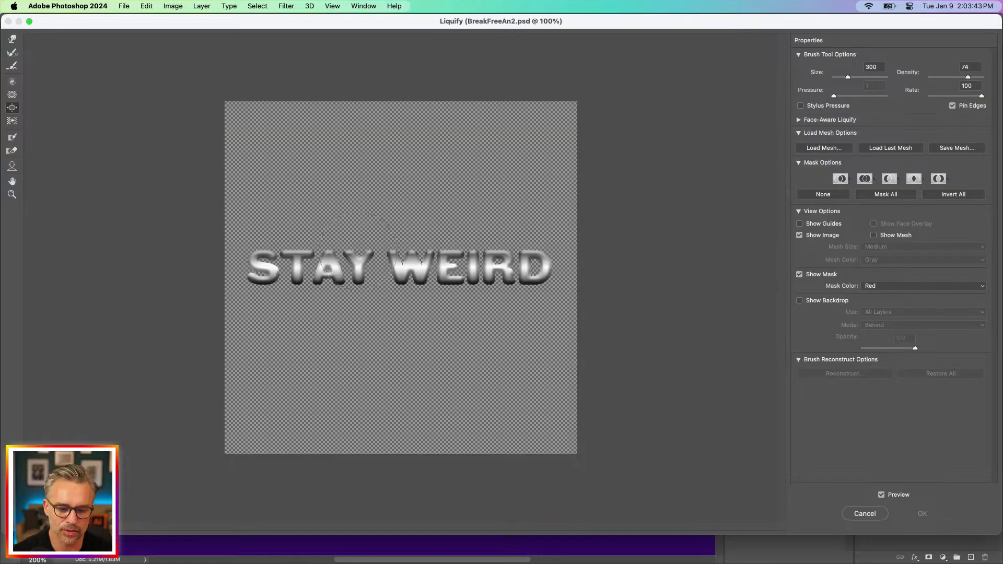
key("super+equal")
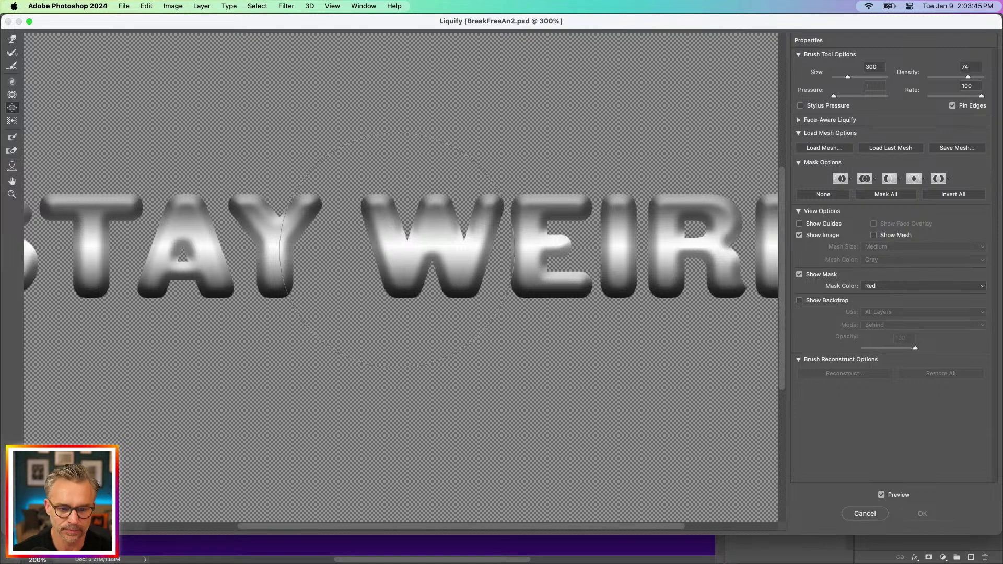
key("bracketleft")
key("bracketleft")
key("bracketleft")
key("bracketleft")
key("bracketleft")
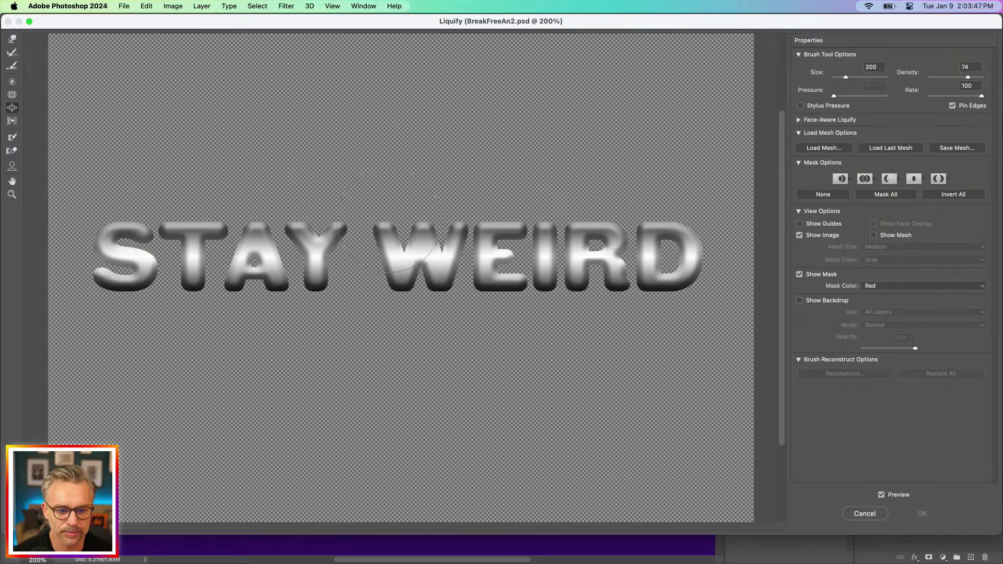
left_click(865, 514)
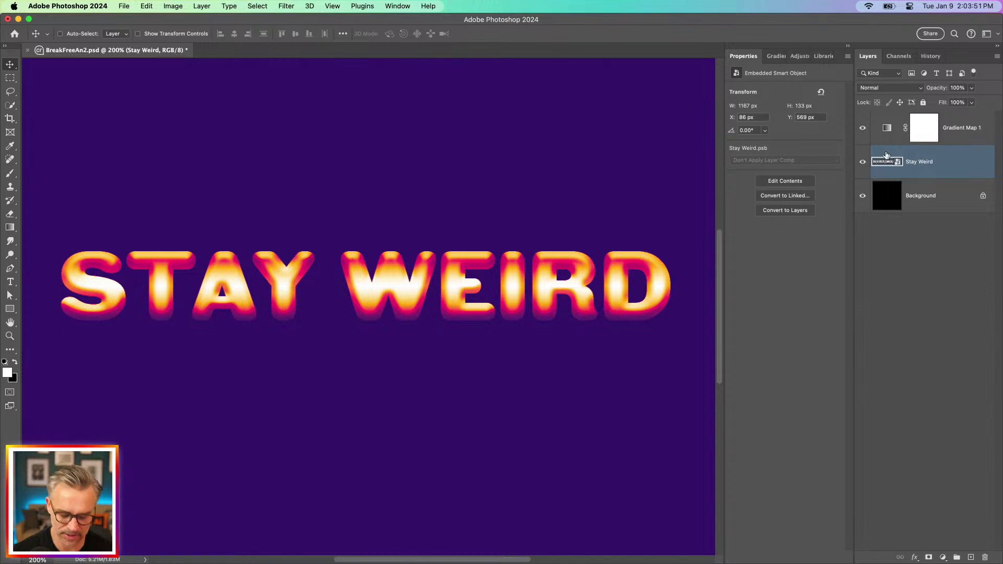
key("super+z")
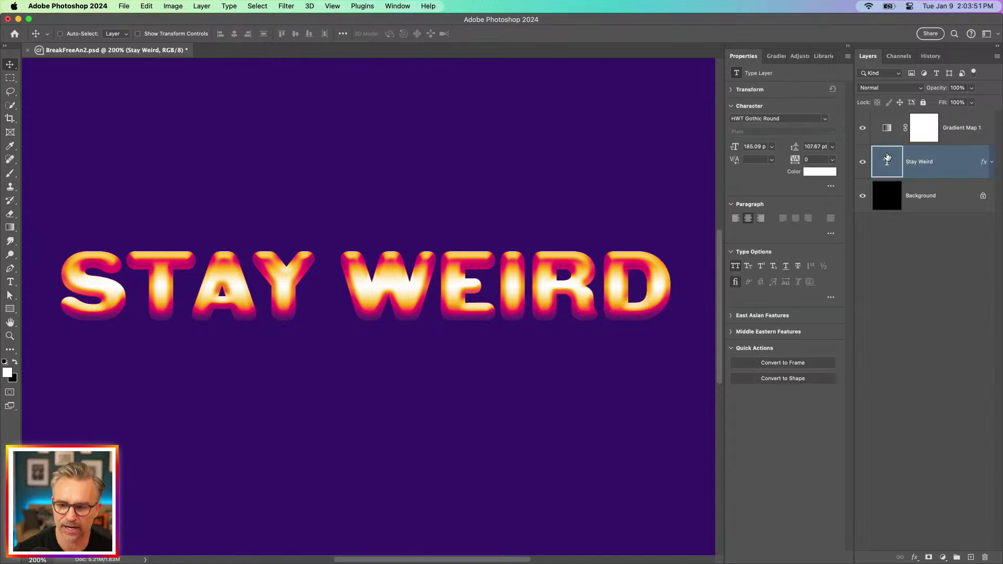
Split the Stay Weird text into two lines by replacing the space between the words with a line break.
left_click(10, 282)
left_click(335, 276)
key("BackSpace")
key("Return")
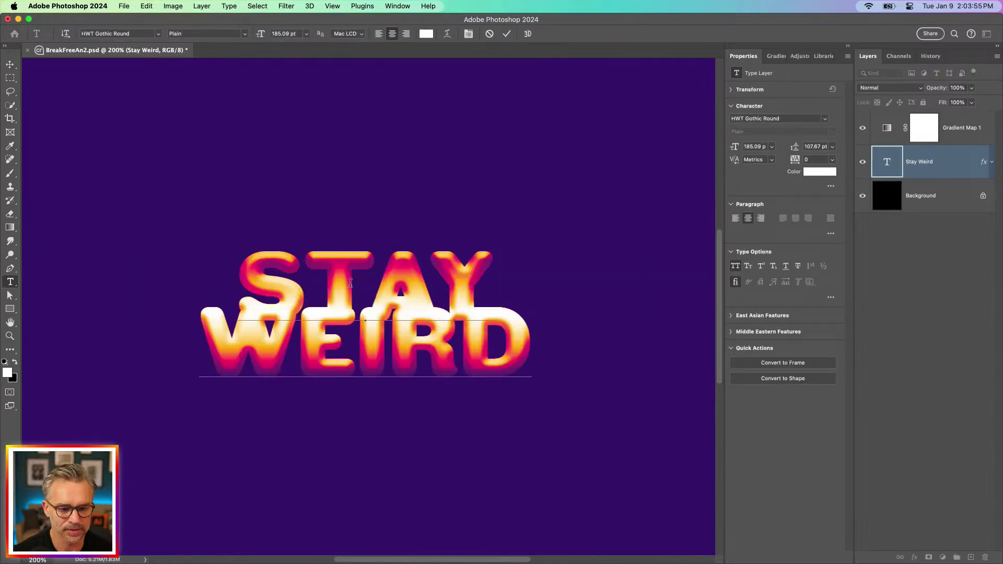
Set the leading of the whole two-line text to 166 pt and reposition the text slightly up on the canvas.
key("super+a")
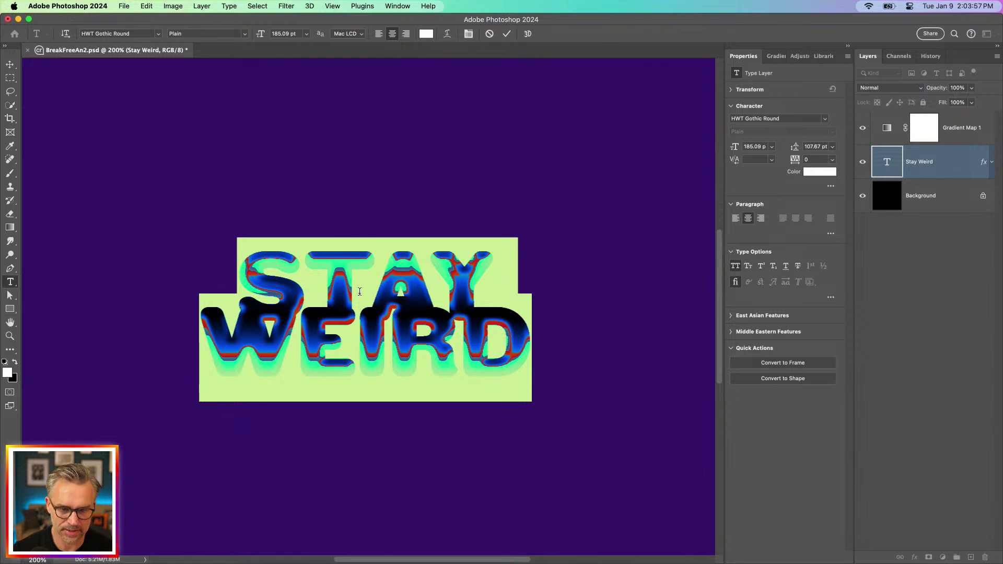
left_click(833, 146)
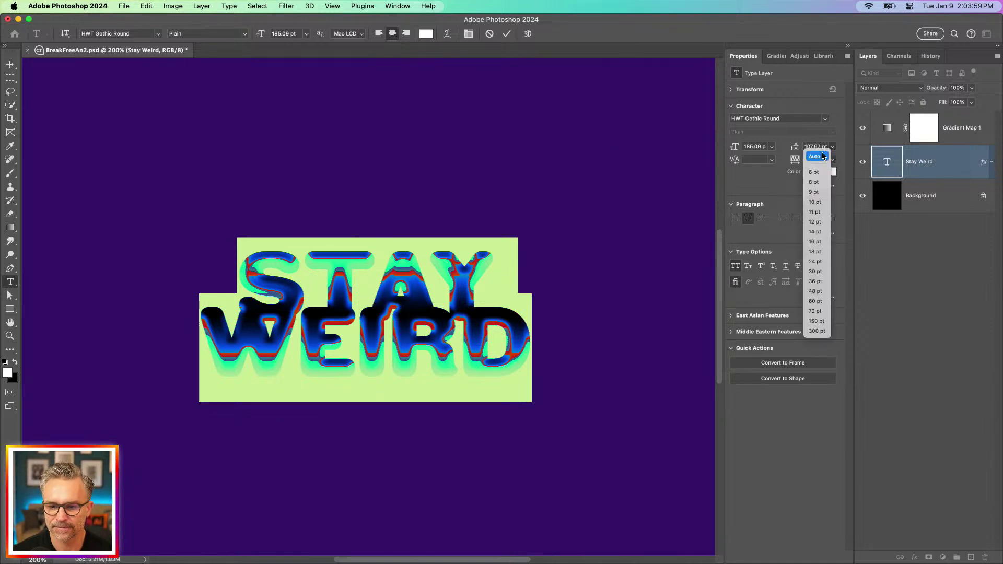
left_click(820, 156)
left_click_drag(792, 150, 760, 149)
left_click(10, 64)
left_click_drag(262, 305, 273, 282)
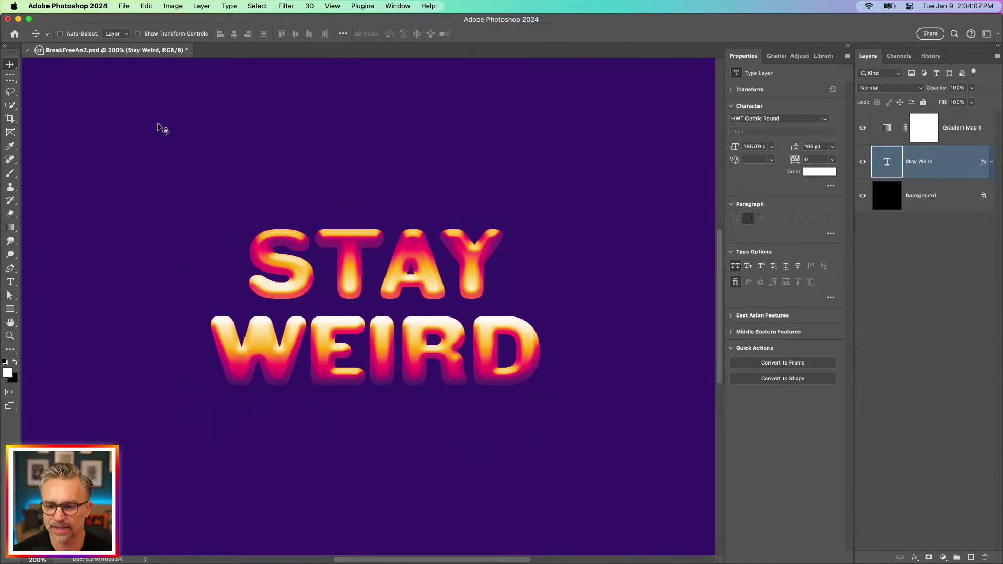
Convert the Stay Weird text layer to a smart object and open it in the Liquify filter.
left_click(258, 6)
left_click(282, 6)
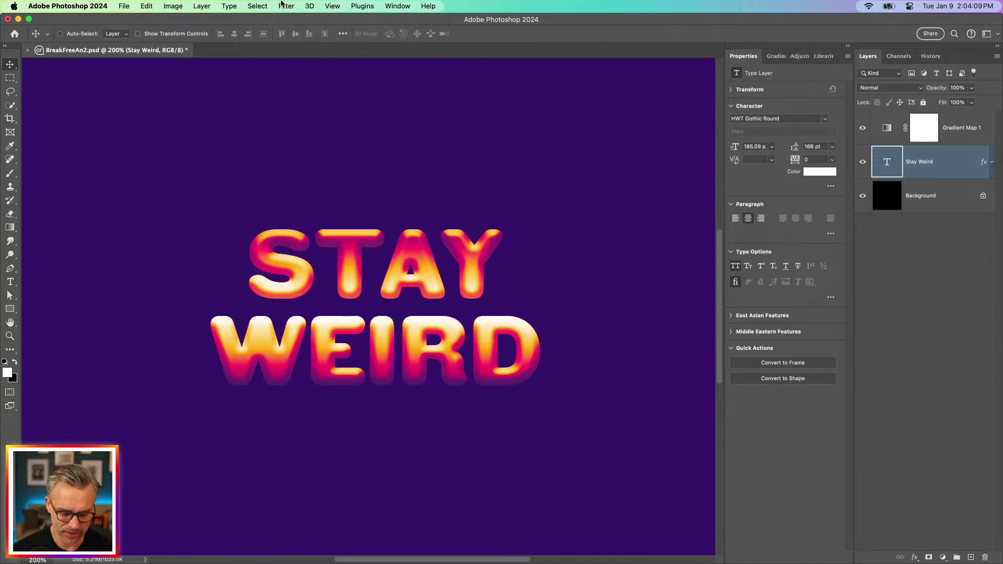
left_click(282, 6)
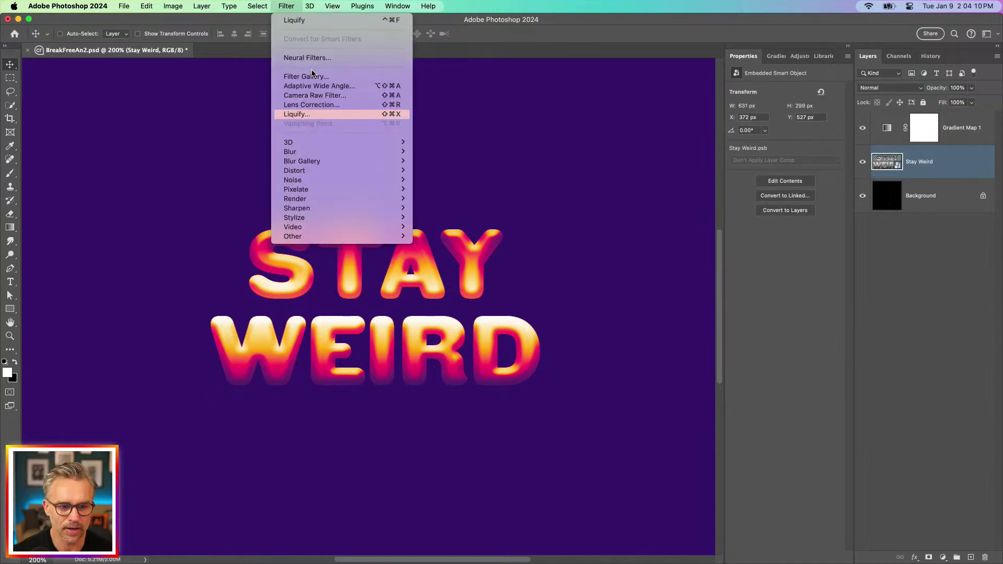
left_click(315, 113)
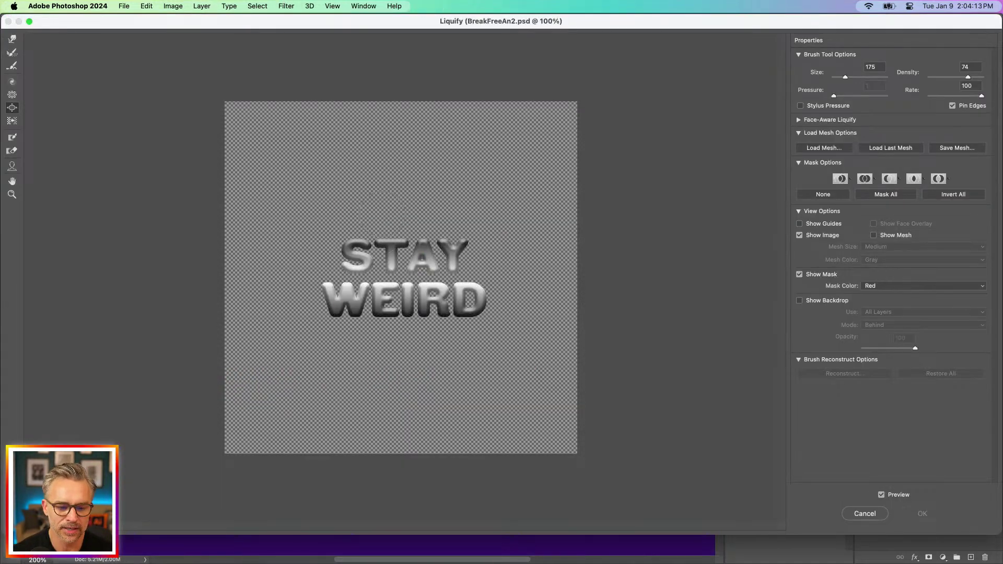
key("super+equal")
key("super+equal")
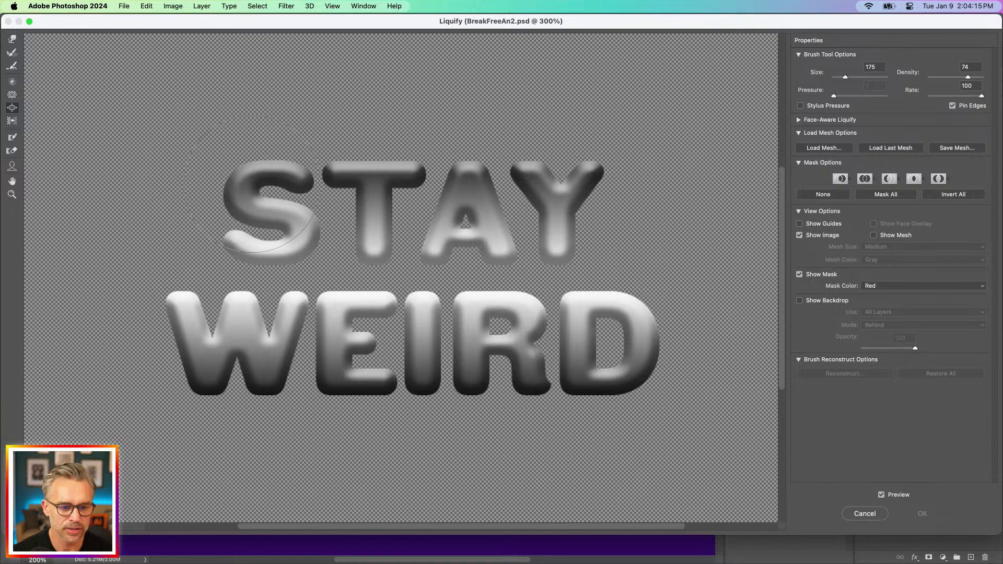
Set the Bloat tool's density to 33 and rate to 23, testing strokes on the S and undoing them.
left_click_drag(251, 156, 248, 148)
key("super+z")
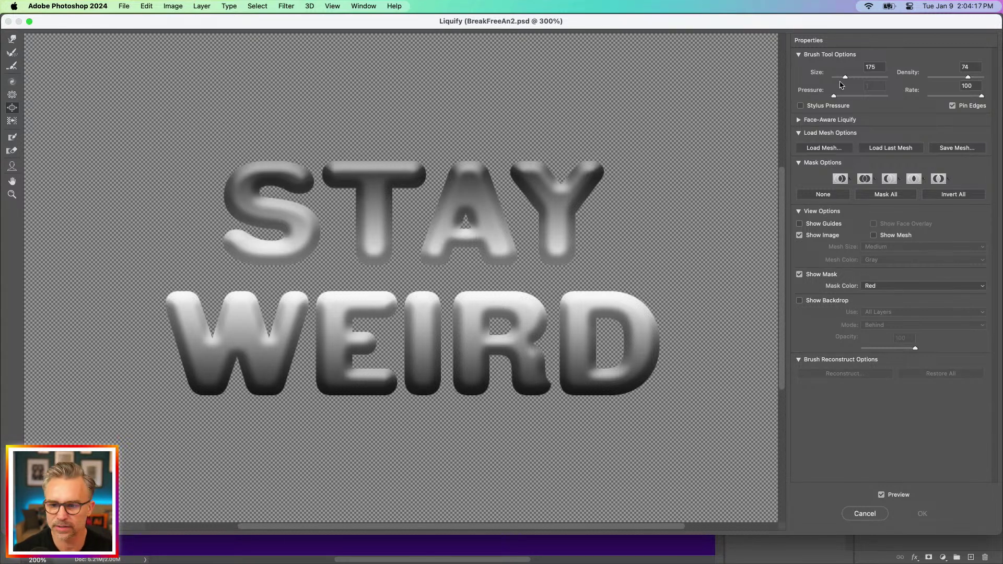
left_click(947, 78)
left_click_drag(272, 204, 334, 180)
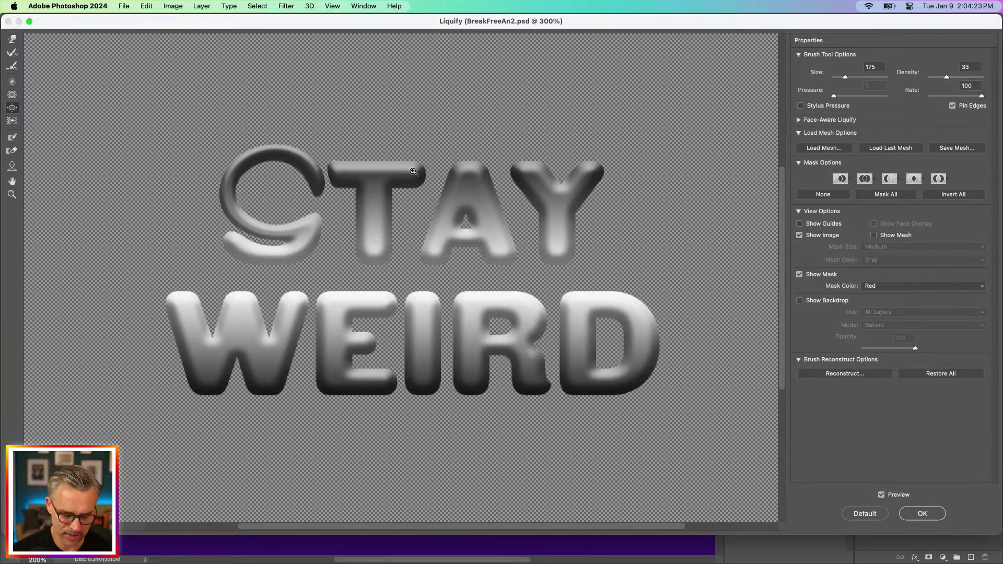
key("super+z")
left_click(965, 67)
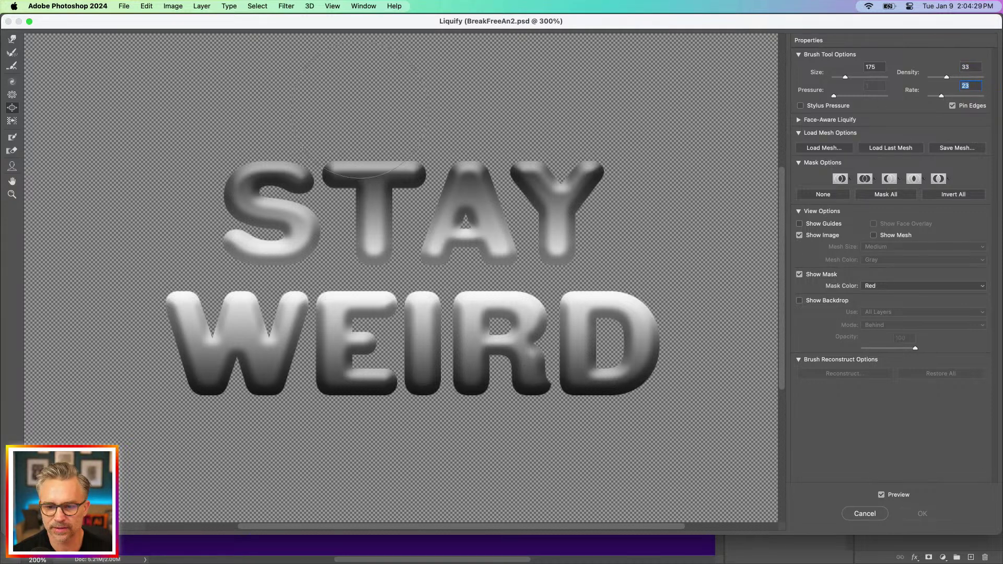
Bloat parts of the letters in STAY, reducing the brush size to 100 after the S.
mouse_move(261, 220)
left_mouse_down()
mouse_move(264, 191)
mouse_move(267, 209)
mouse_move(251, 199)
mouse_move(245, 206)
left_mouse_up()
key("bracketleft")
key("bracketleft")
key("bracketleft")
mouse_move(427, 200)
left_mouse_down()
mouse_move(366, 206)
mouse_move(376, 178)
mouse_move(397, 167)
mouse_move(366, 183)
mouse_move(345, 167)
mouse_move(387, 162)
left_mouse_up()
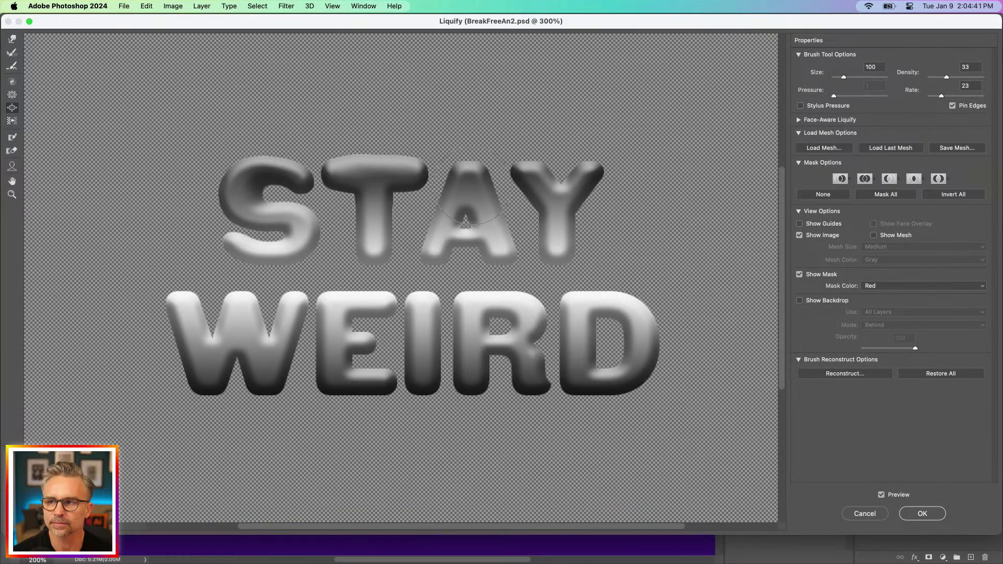
left_click_drag(473, 161, 474, 159)
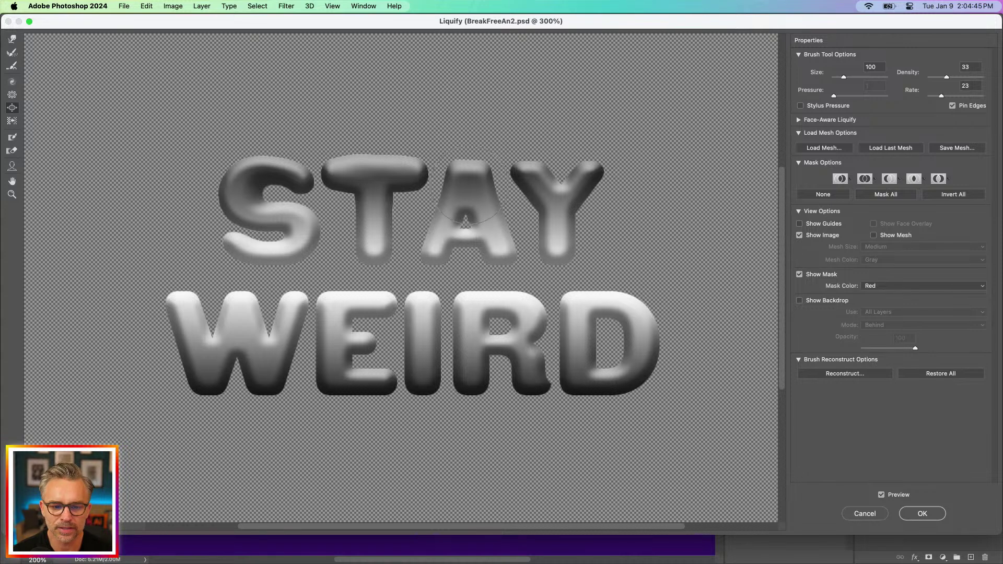
left_click_drag(553, 156, 569, 164)
Bloat parts of the W, E, R and D in WEIRD, and pinch the middle of the I.
mouse_move(209, 377)
left_mouse_down()
mouse_move(207, 351)
mouse_move(208, 384)
left_mouse_up()
mouse_move(348, 361)
left_mouse_down()
mouse_move(314, 398)
mouse_move(347, 360)
mouse_move(338, 394)
mouse_move(348, 361)
left_mouse_up()
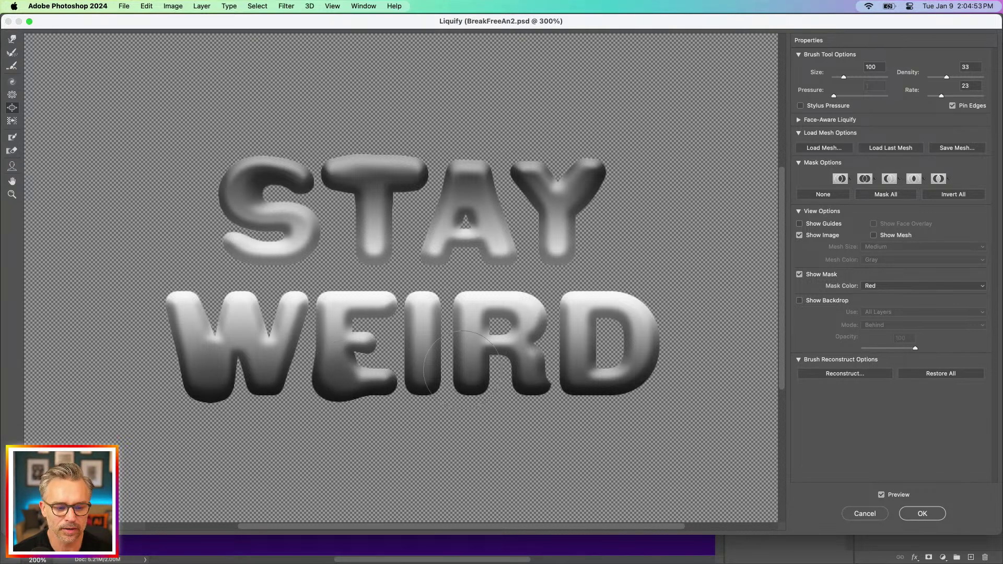
left_click_drag(425, 323, 423, 327)
key("alt")
left_click_drag(337, 324, 337, 324)
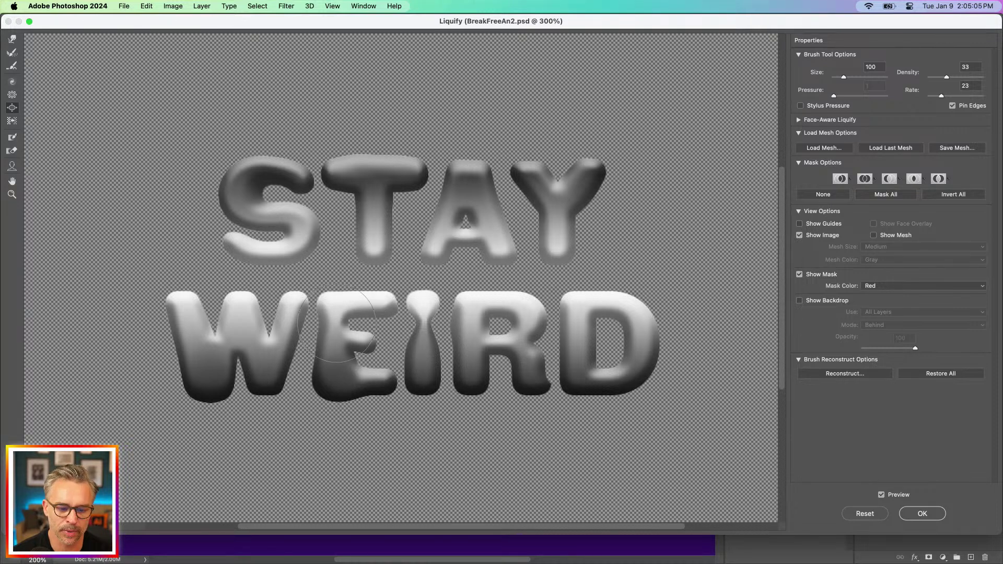
left_click_drag(469, 328, 469, 328)
mouse_move(580, 325)
left_mouse_down()
mouse_move(582, 358)
mouse_move(603, 334)
mouse_move(555, 351)
mouse_move(585, 373)
mouse_move(567, 380)
mouse_move(578, 384)
mouse_move(620, 322)
mouse_move(637, 323)
mouse_move(641, 359)
mouse_move(635, 303)
left_mouse_up()
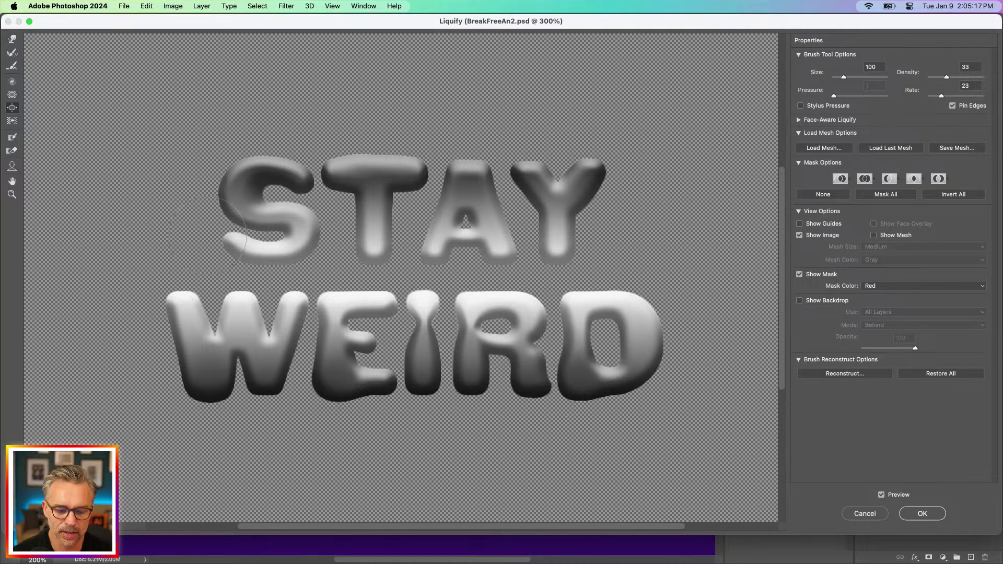
Use the Forward Warp tool at size 175 to pull the R and D bottoms down and the S, T and A tops up.
left_click(11, 40)
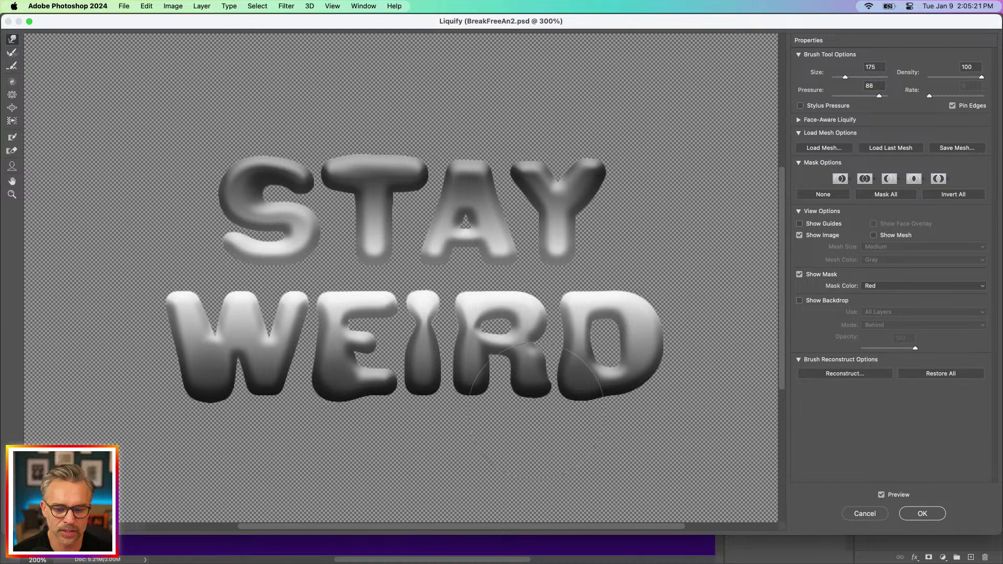
left_click_drag(533, 385, 579, 403)
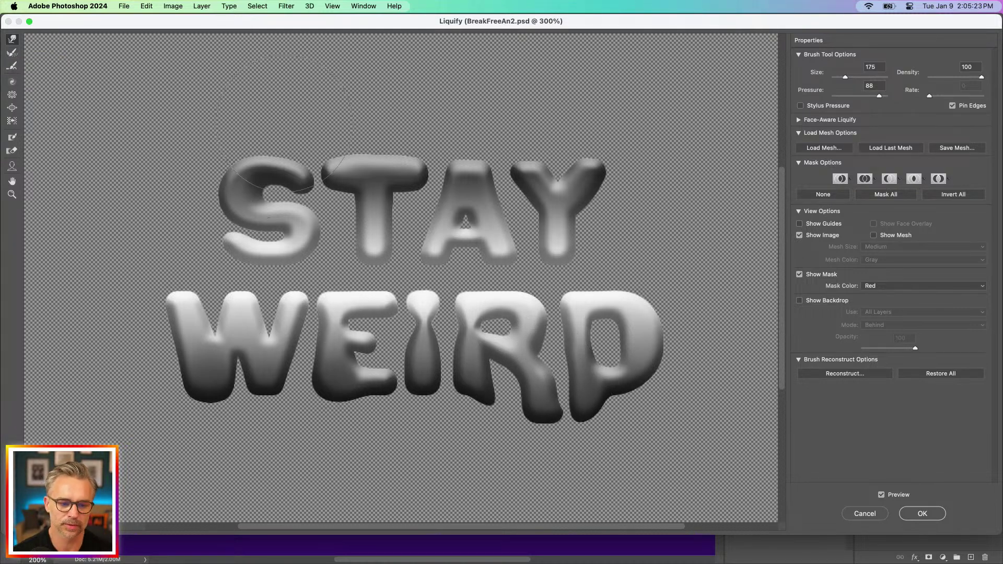
mouse_move(302, 183)
left_mouse_down()
mouse_move(292, 167)
mouse_move(308, 157)
mouse_move(314, 177)
mouse_move(311, 163)
left_mouse_up()
key("bracketright")
key("bracketright")
left_click_drag(424, 198, 424, 184)
left_click_drag(595, 209, 575, 198)
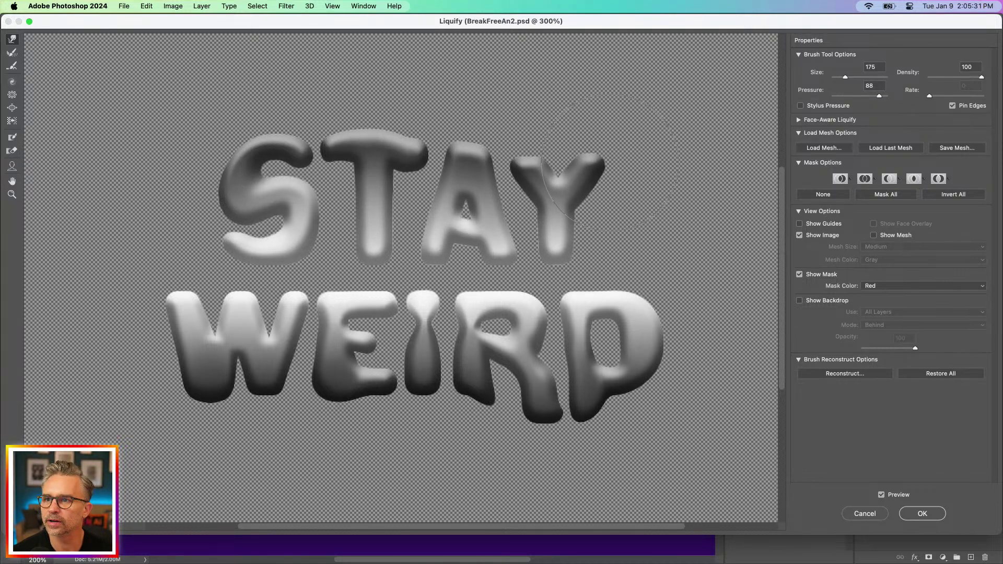
Stretch the right arm of the Y up and outward with the Forward Warp brush at size 100.
key("bracketleft")
key("bracketleft")
key("bracketleft")
left_click_drag(575, 185, 634, 125)
Stretch the W's left arm up and outward and the R's leg far down with the Forward Warp brush at size 125.
key("bracketright")
key("bracketright")
key("bracketright")
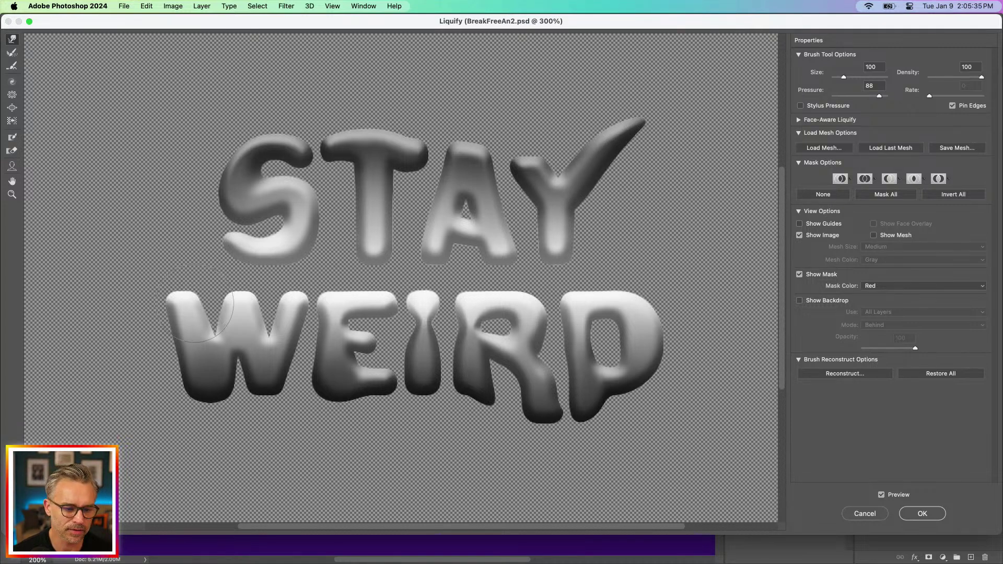
left_click_drag(188, 313, 133, 233)
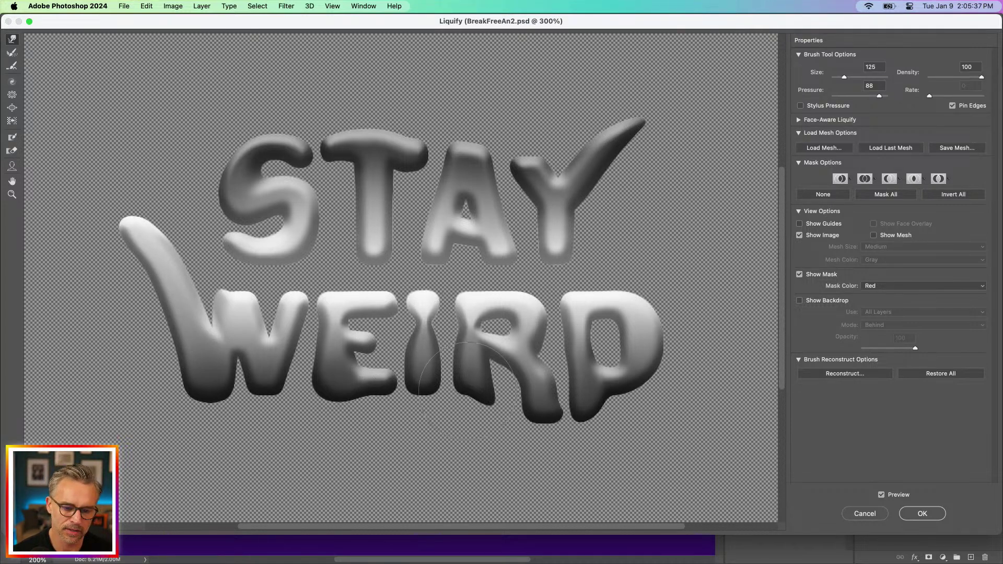
mouse_move(547, 392)
left_mouse_down()
mouse_move(550, 467)
mouse_move(569, 476)
left_mouse_up()
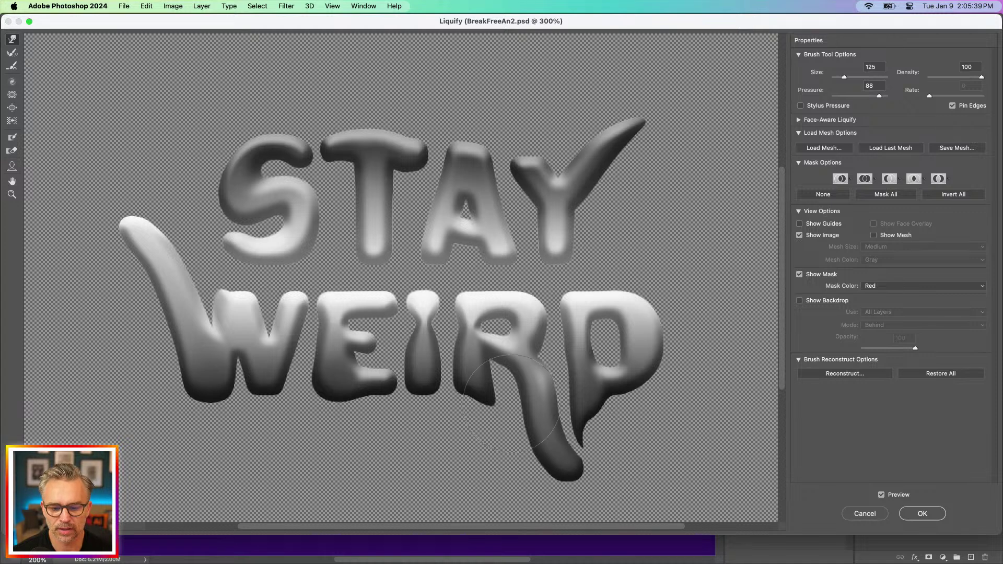
Restore the distorted lower-left corner of the D with the Reconstruct tool, using brush sizes 30 and 80.
left_click(12, 52)
key("bracketleft")
key("bracketleft")
key("bracketleft")
key("bracketleft")
key("bracketleft")
key("bracketleft")
key("bracketleft")
key("bracketleft")
key("bracketleft")
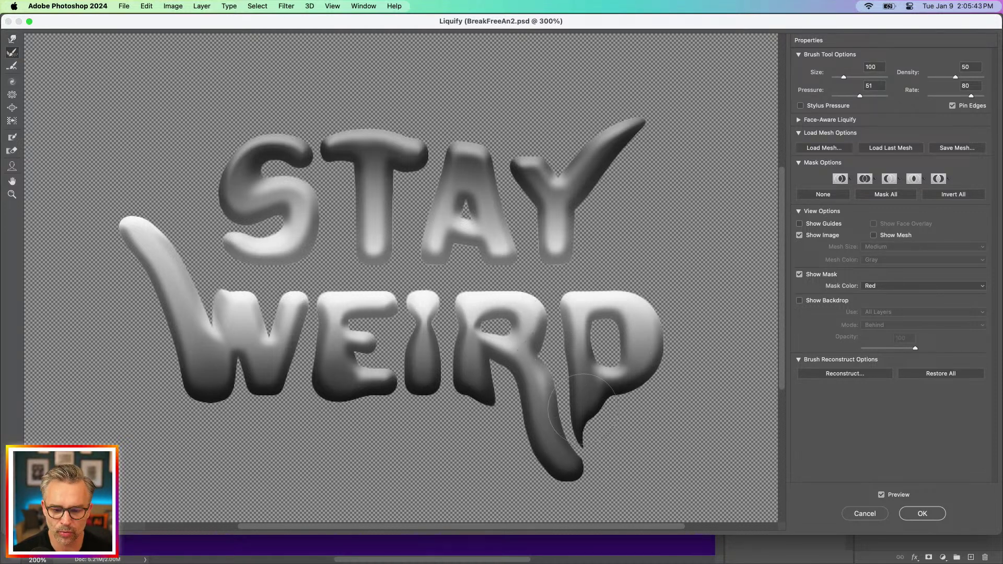
left_click_drag(584, 424, 578, 408)
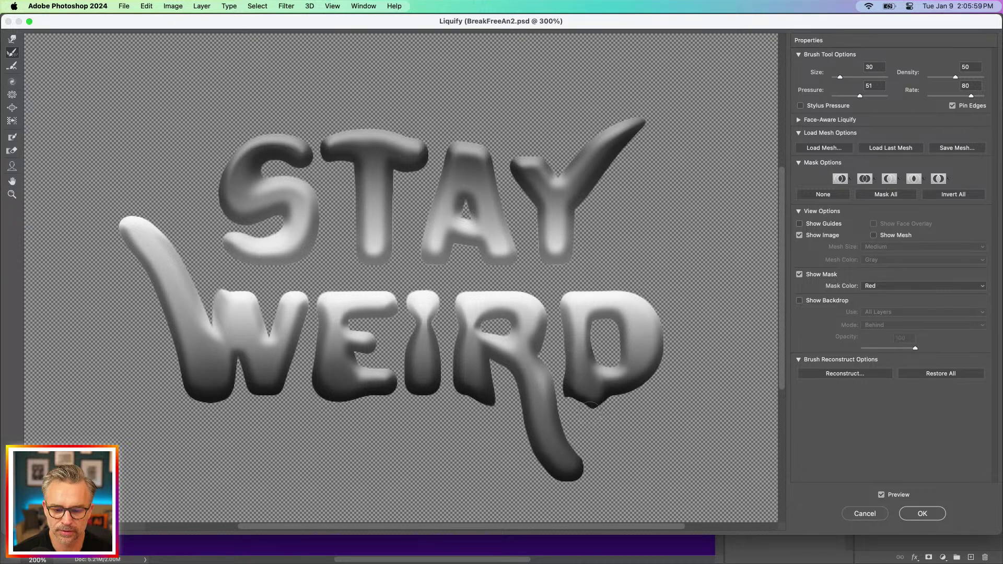
key("bracketright")
key("bracketright")
key("bracketright")
key("bracketright")
key("bracketright")
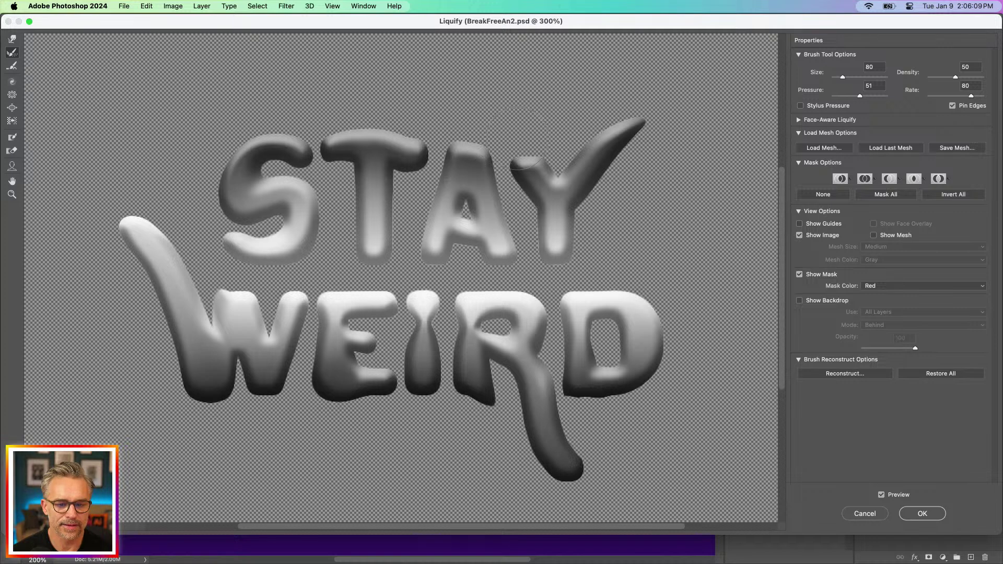
Extend the right arm of the Y further with the Forward Warp tool and bloat its tip.
left_click(10, 39)
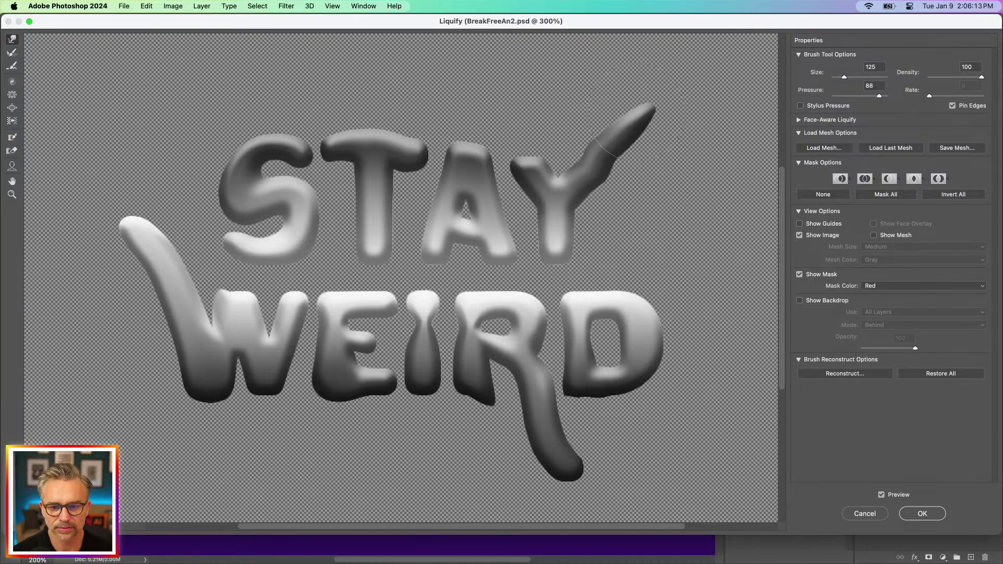
key("super+alt+space")
left_click_drag(582, 167, 624, 131)
left_click(11, 108)
mouse_move(635, 113)
left_mouse_down()
mouse_move(645, 115)
mouse_move(666, 121)
mouse_move(636, 130)
left_mouse_up()
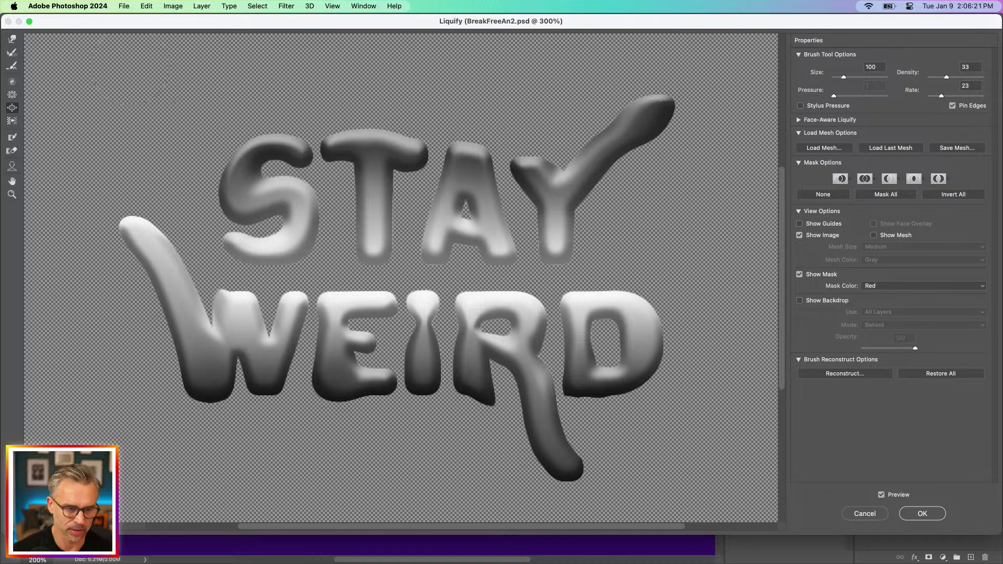
Partially restore the right arm of the Y with the Reconstruct tool at size 125, and apply the Liquify filter.
left_click(11, 53)
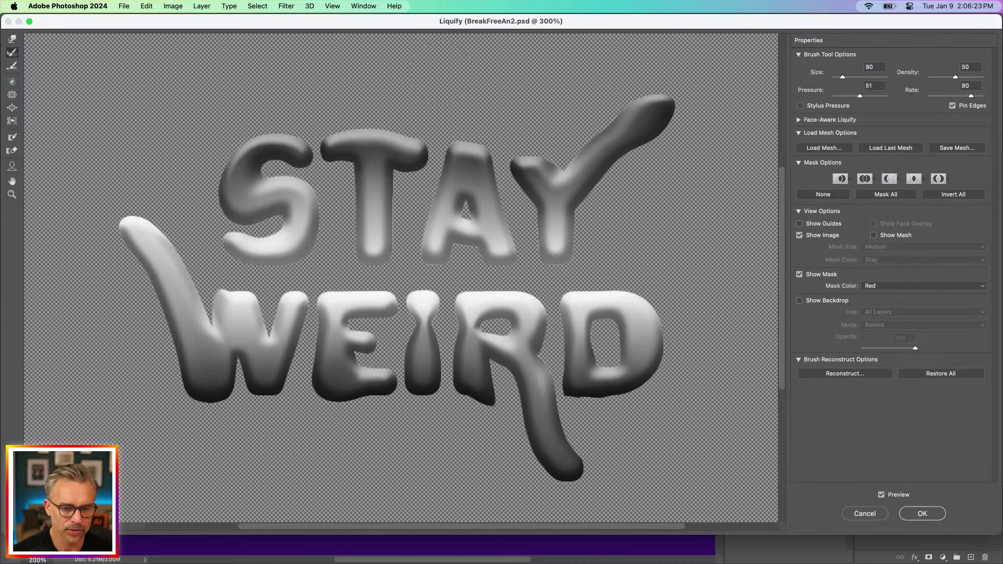
key("bracketright")
left_click_drag(645, 120, 596, 148)
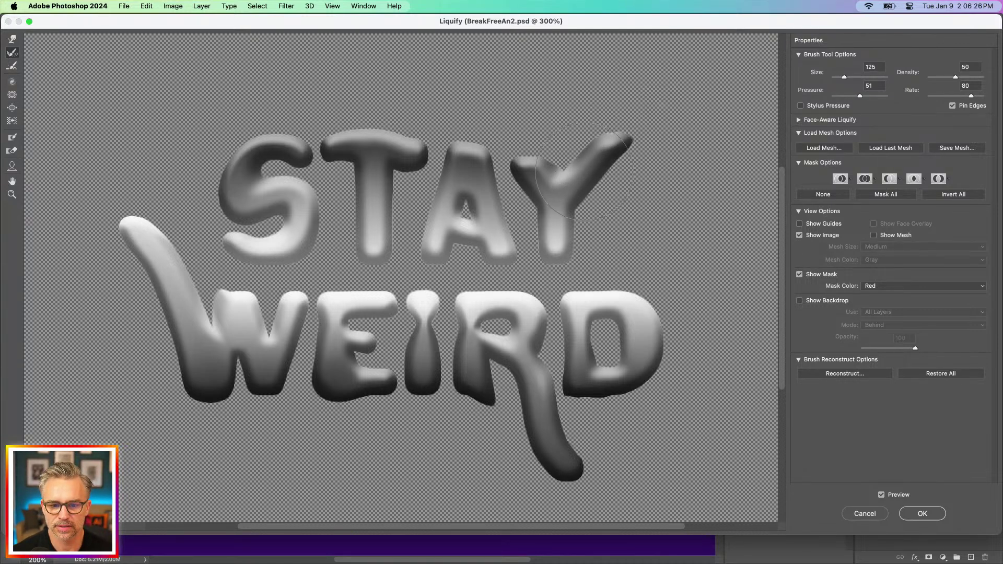
left_click(921, 514)
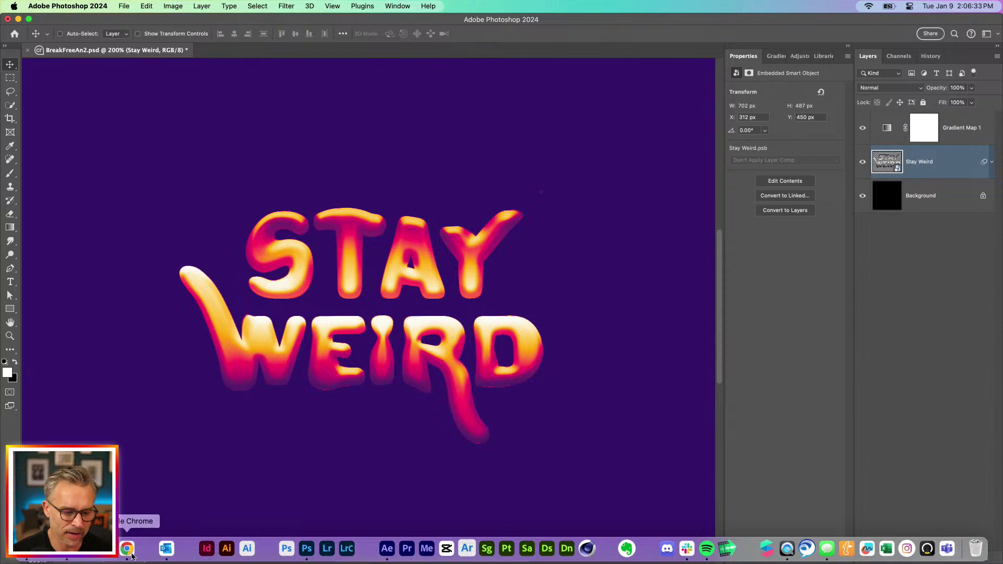
left_click(143, 549)
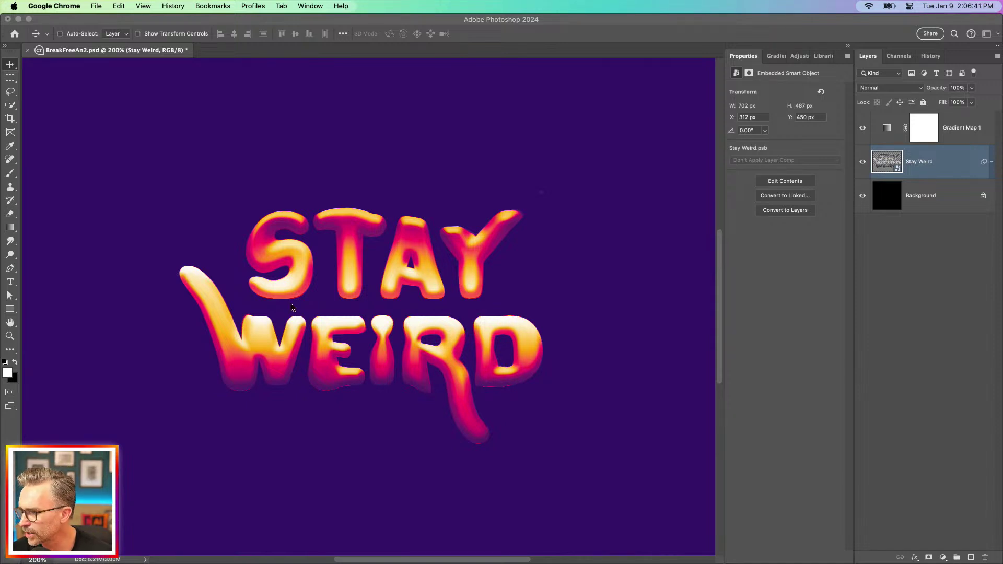
left_click(172, 336)
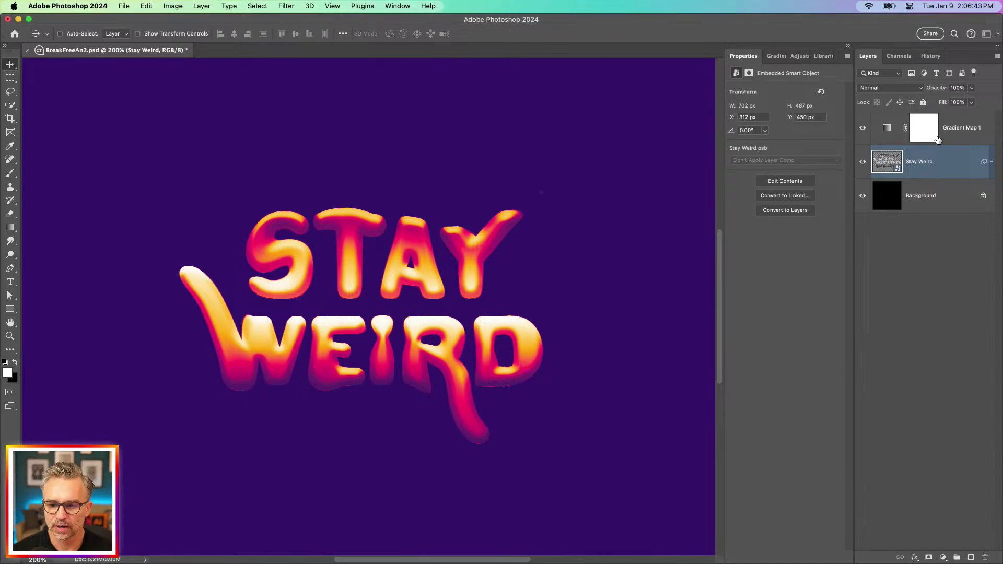
Add a new layer above the Stay Weird layer and paint a soft white Y-shaped area above the letter A.
left_click(970, 556)
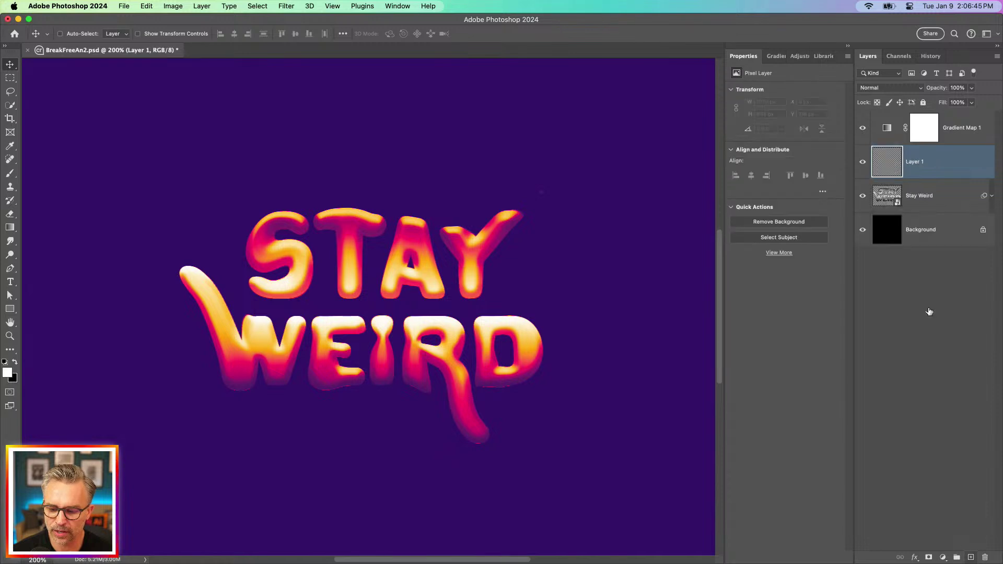
left_click(887, 194)
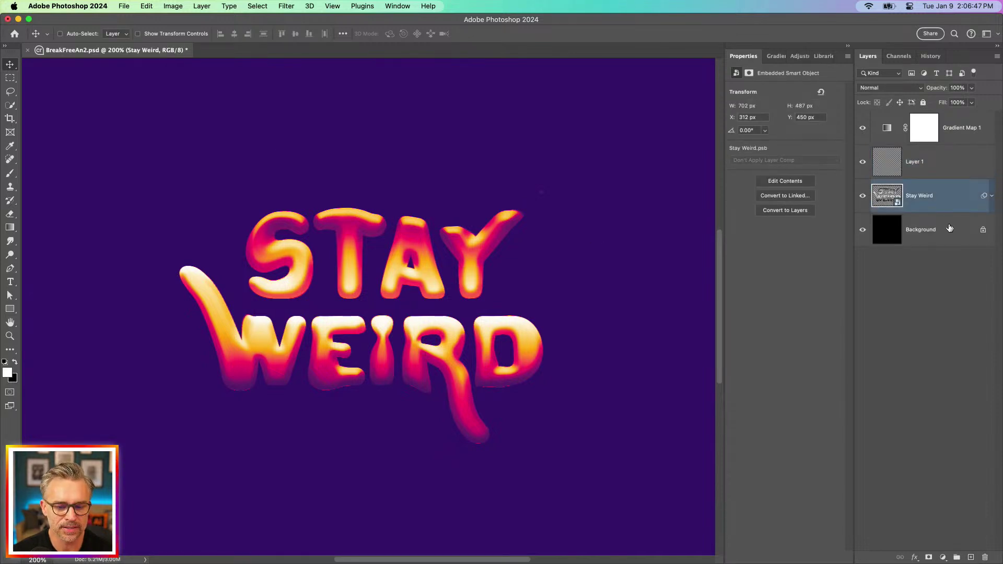
left_click(922, 164)
key("b")
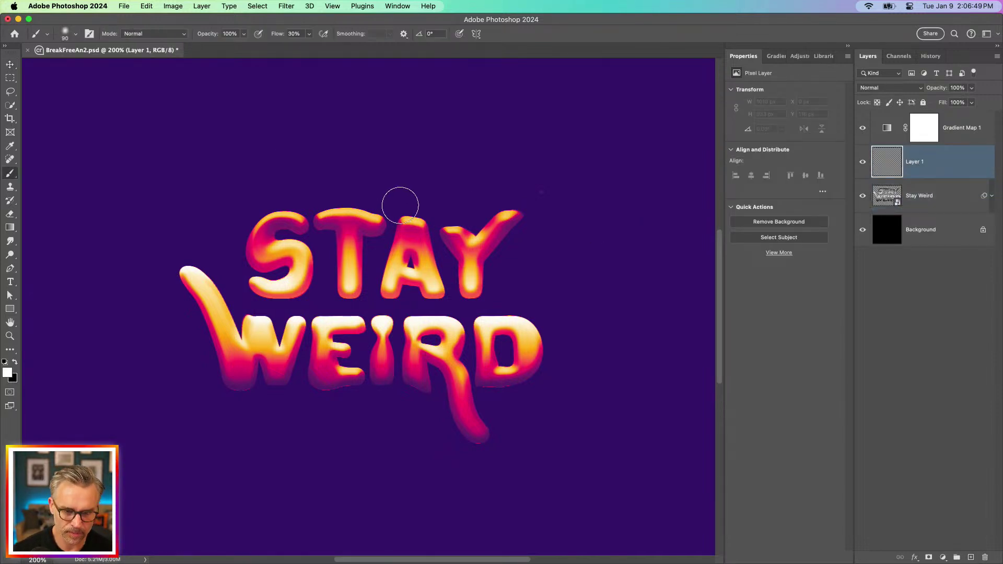
mouse_move(408, 209)
left_mouse_down()
mouse_move(492, 148)
mouse_move(368, 143)
mouse_move(409, 180)
left_mouse_up()
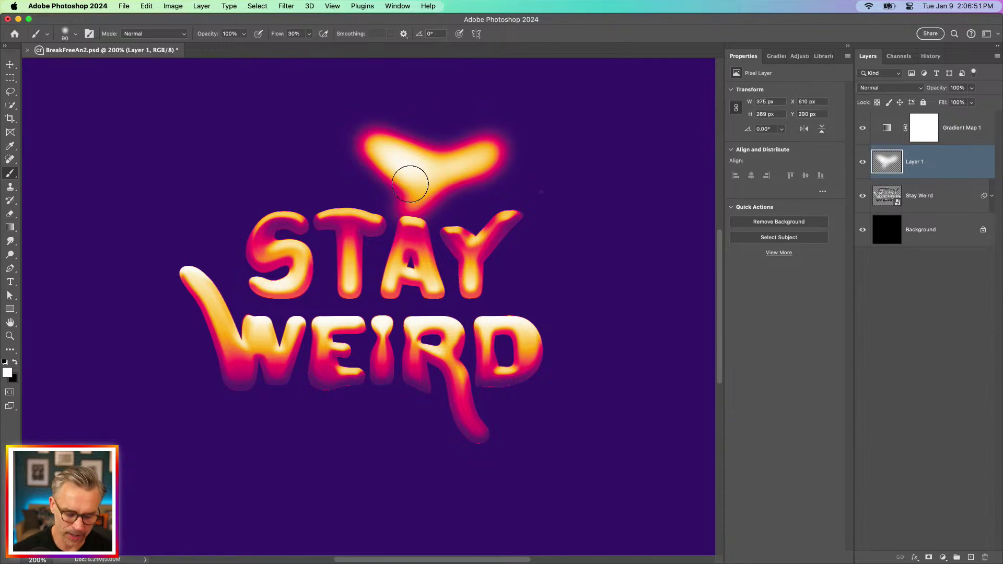
Undo the Y-shaped glow and try a soft white vertical glow above the letter A.
key("super+z")
key("bracketright")
key("bracketright")
key("bracketright")
mouse_move(414, 231)
left_mouse_down()
mouse_move(410, 163)
mouse_move(411, 230)
left_mouse_up()
key("super+z")
key("bracketleft")
key("bracketleft")
key("bracketleft")
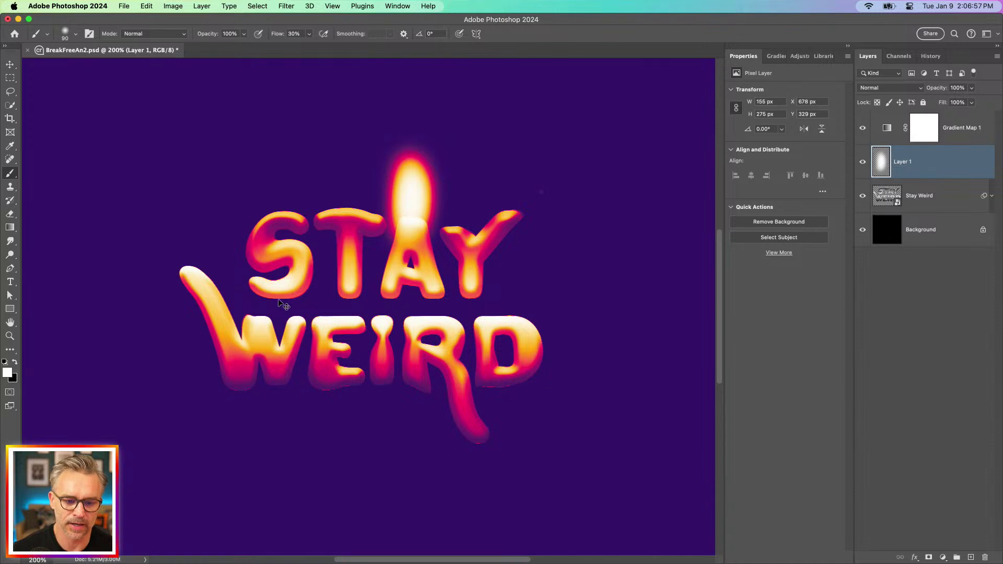
Undo the glow above the A and try painting beside the W's raised arm, undoing that too.
key("super+z")
mouse_move(216, 242)
left_mouse_down()
mouse_move(207, 203)
mouse_move(194, 228)
mouse_move(208, 320)
left_mouse_up()
key("super+z")
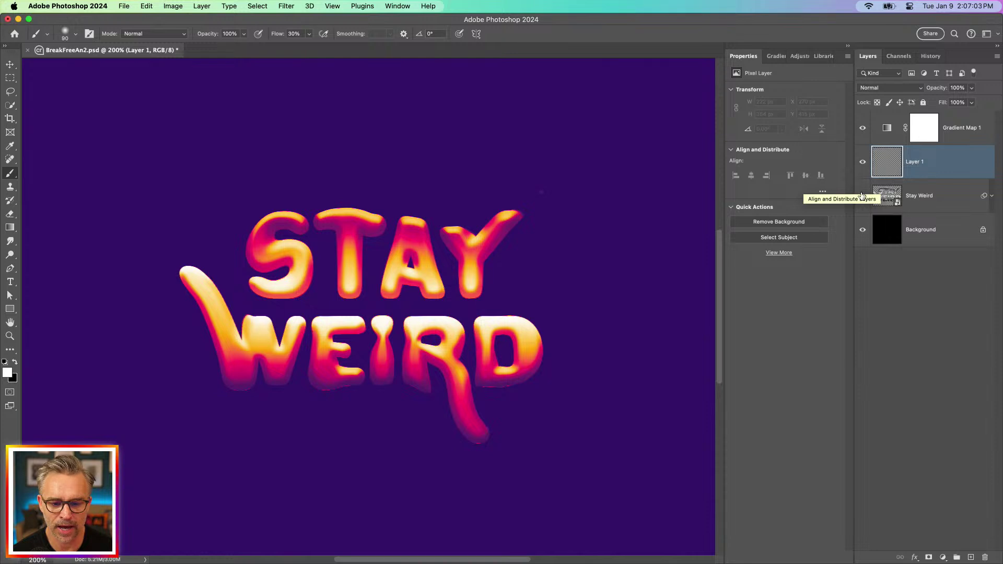
Reopen the Liquify smart filter on the Stay Weird layer and show all layers as the backdrop.
left_click(892, 204)
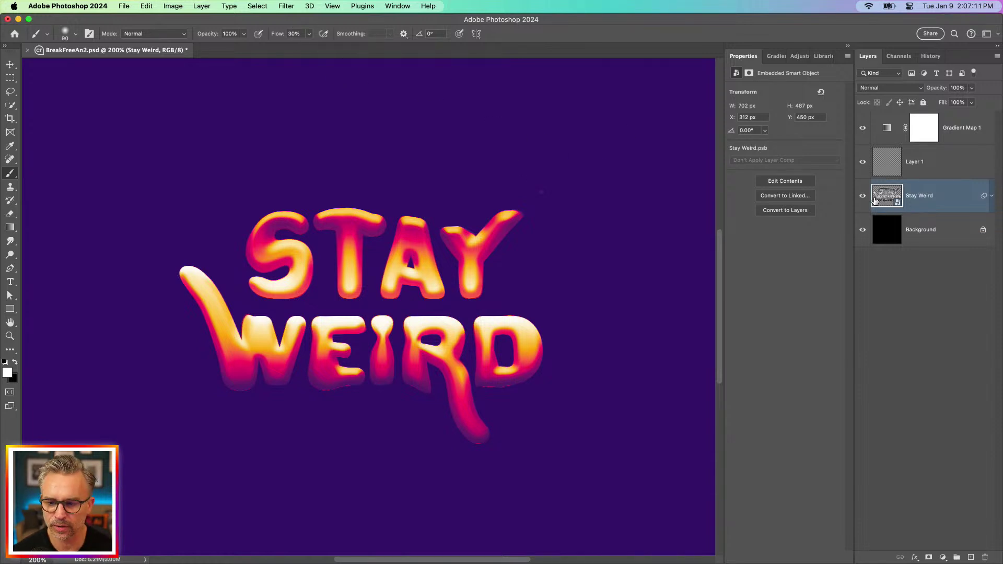
left_click(992, 197)
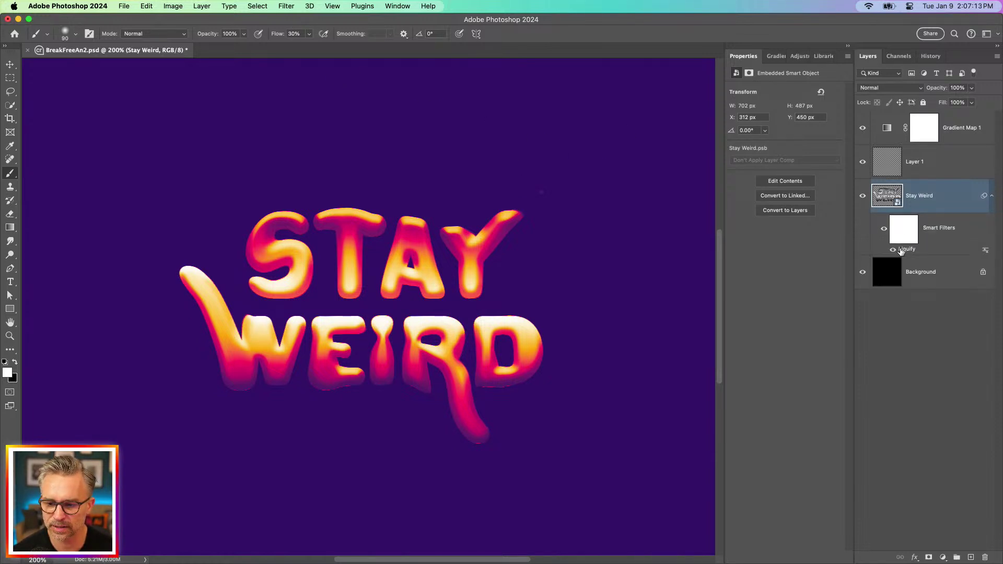
double_click(896, 251)
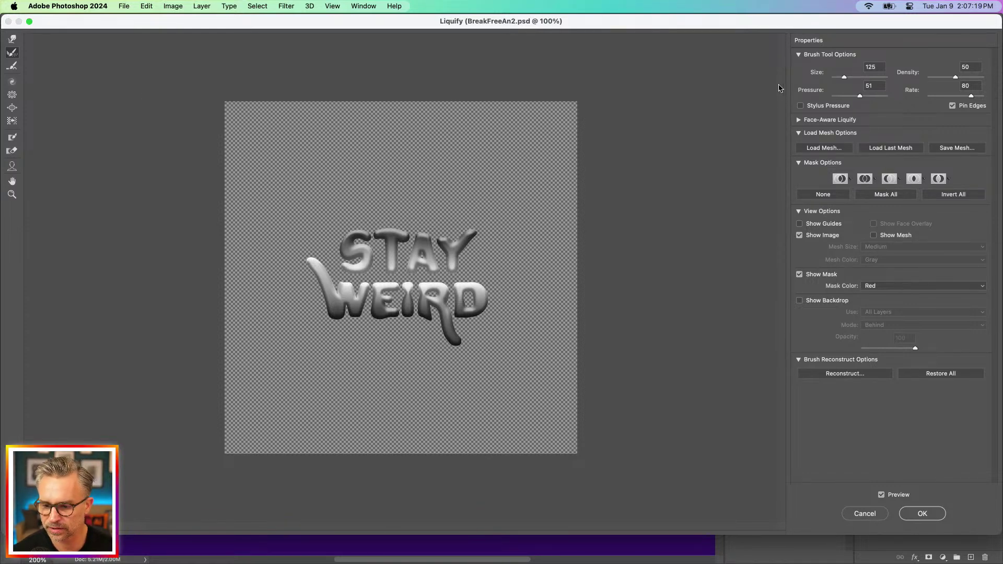
left_click(800, 301)
key("super+equal")
key("super+equal")
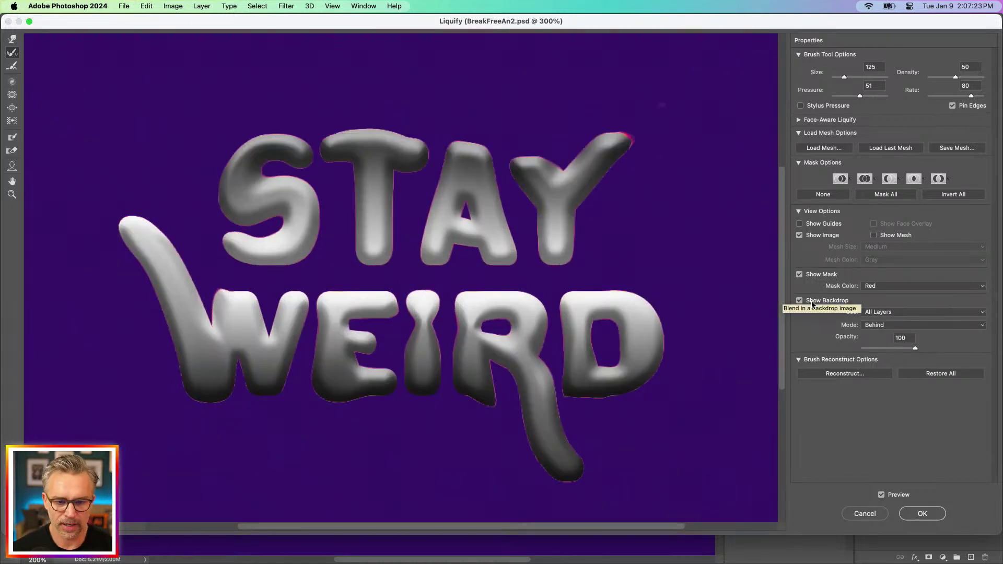
Clean up the stray speck beyond the Y's right arm with the Reconstruct tool at size 70, and apply Liquify.
scroll(547, 135, "up", 5)
scroll(547, 135, "right", 3)
key("bracketleft")
key("bracketleft")
key("bracketleft")
key("bracketleft")
key("bracketleft")
key("bracketleft")
key("bracketleft")
key("bracketleft")
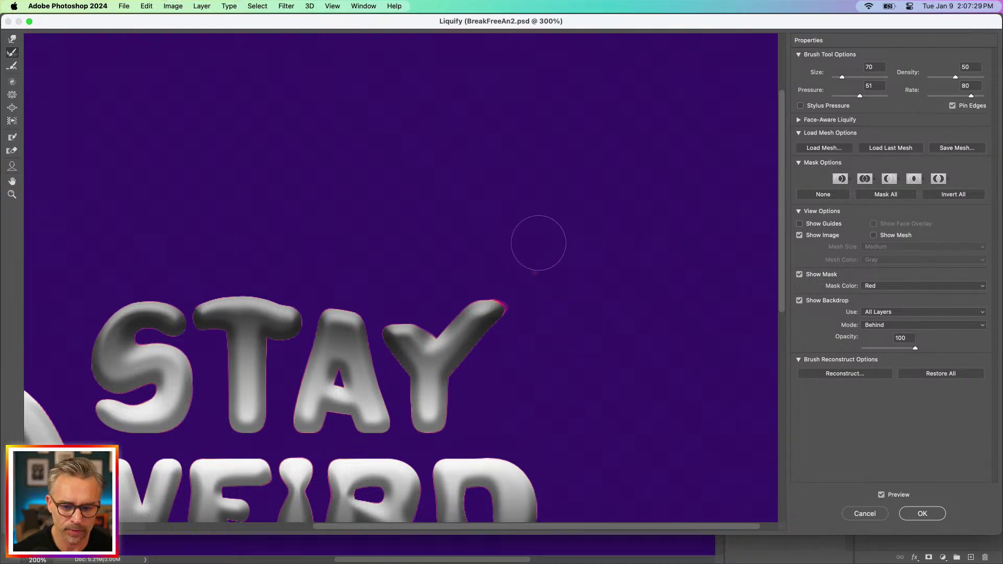
left_click(922, 513)
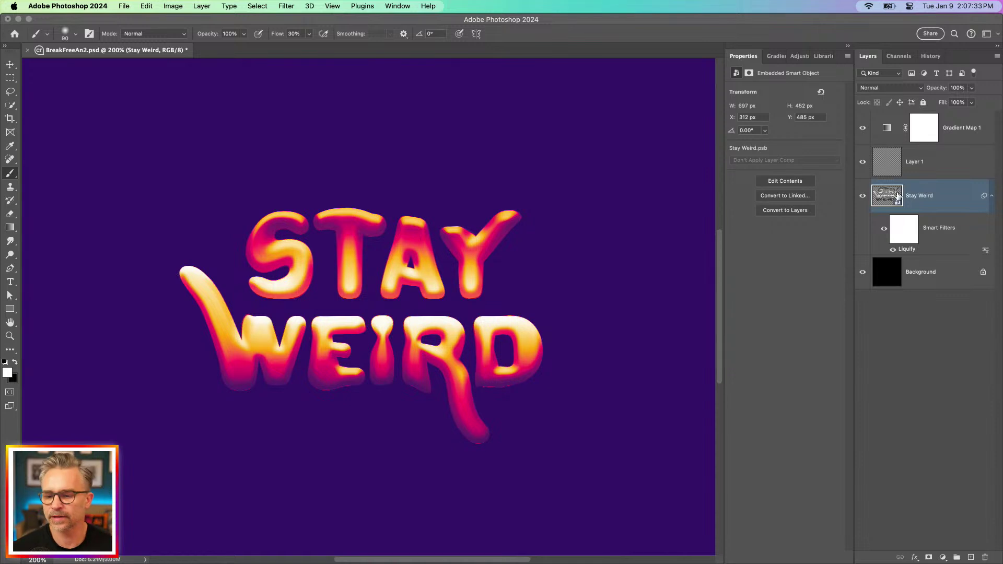
Delete the empty Layer 1 and open the Iris Blur filter on the Stay Weird layer.
left_click(910, 167)
key("BackSpace")
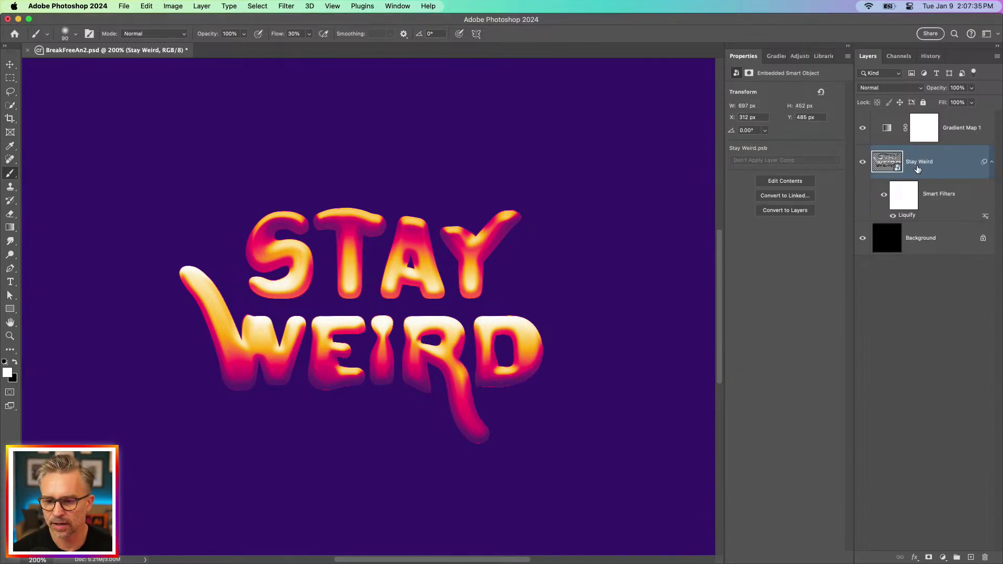
left_click(279, 5)
left_click(279, 5)
left_click(279, 5)
mouse_move(329, 164)
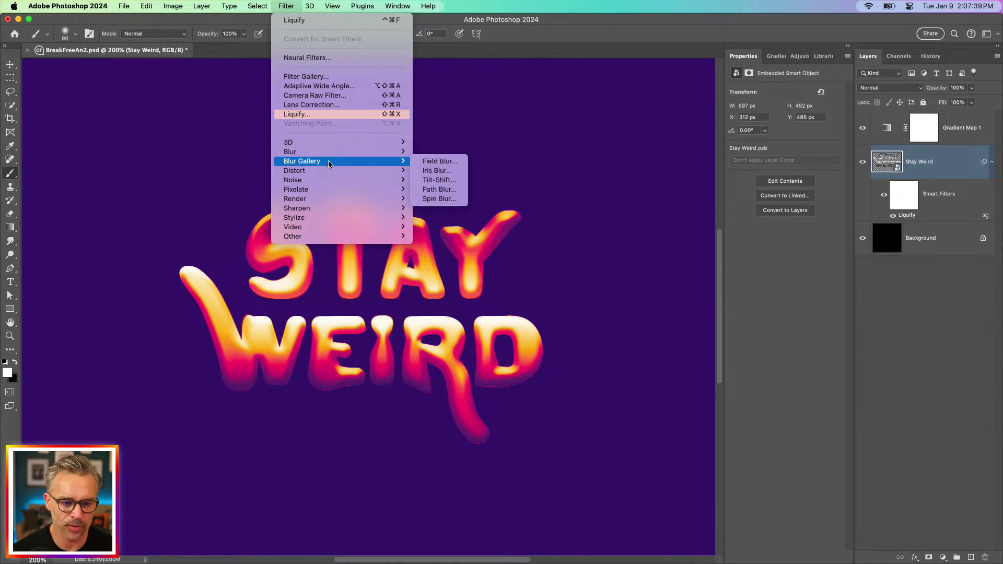
left_click(431, 173)
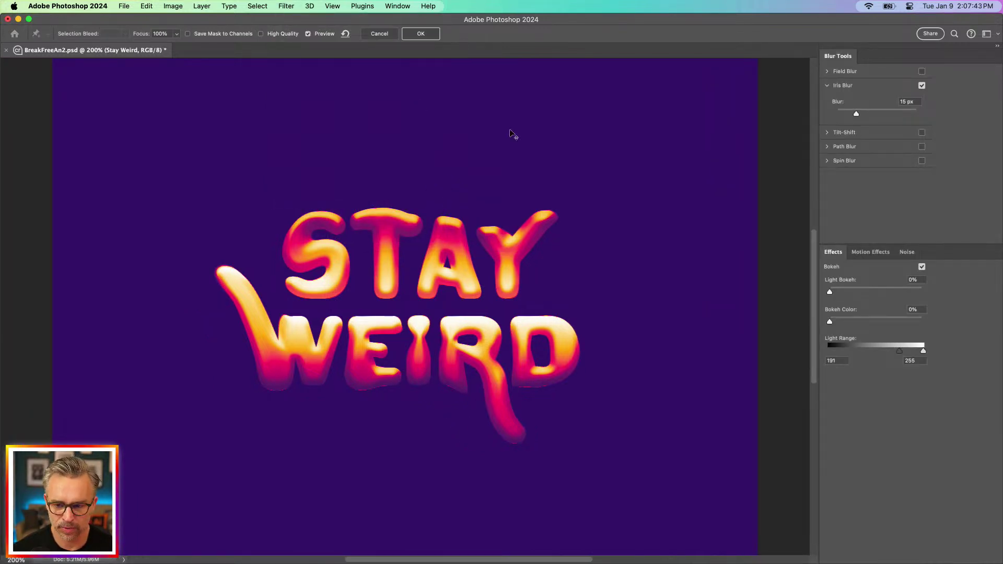
Try Iris Blur amounts of 172 px and 429 px while tightening the blur ellipse around the lettering.
left_click_drag(409, 313, 409, 293)
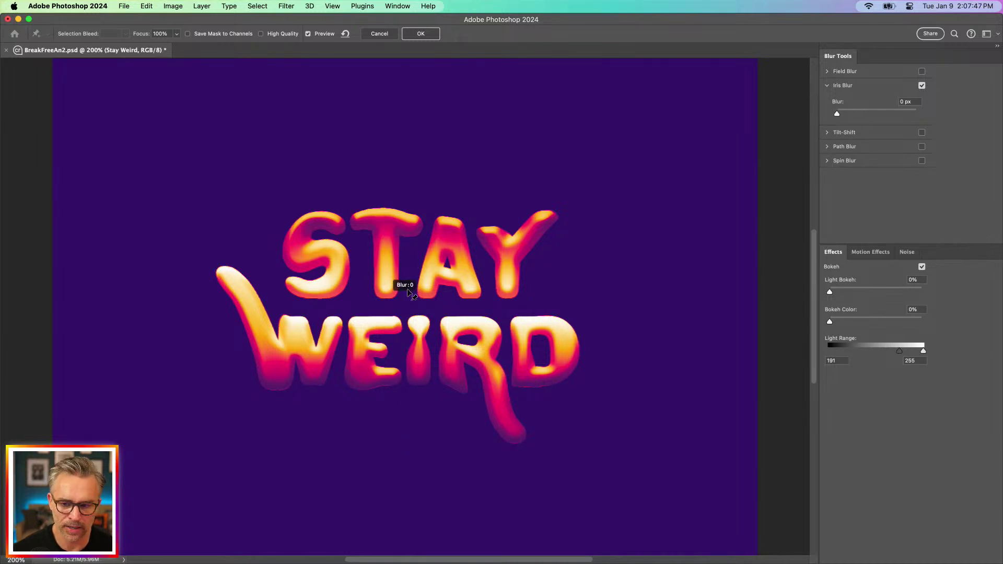
left_click_drag(837, 113, 868, 115)
left_click_drag(867, 114, 890, 115)
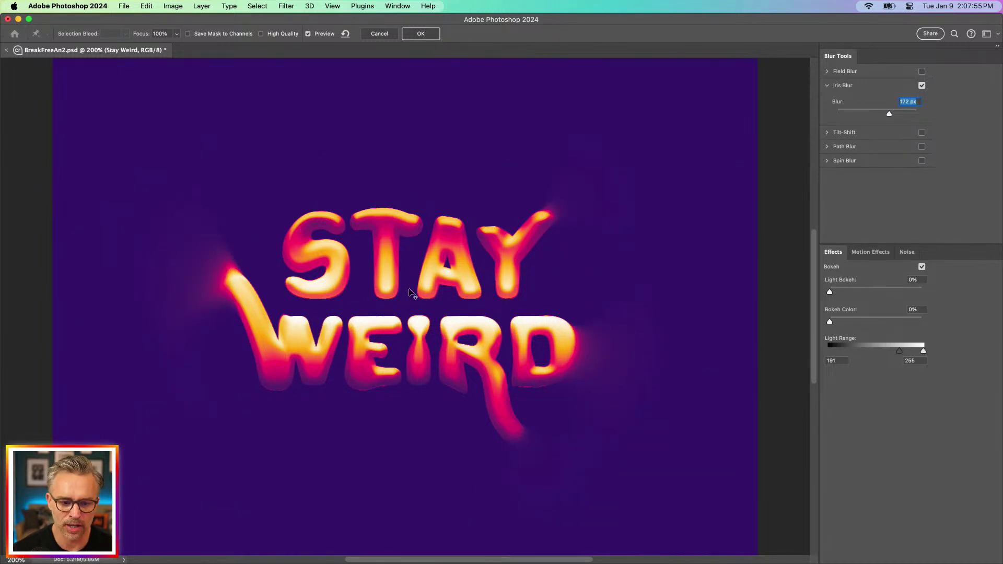
left_click_drag(411, 307, 406, 284)
left_click_drag(416, 393, 455, 306)
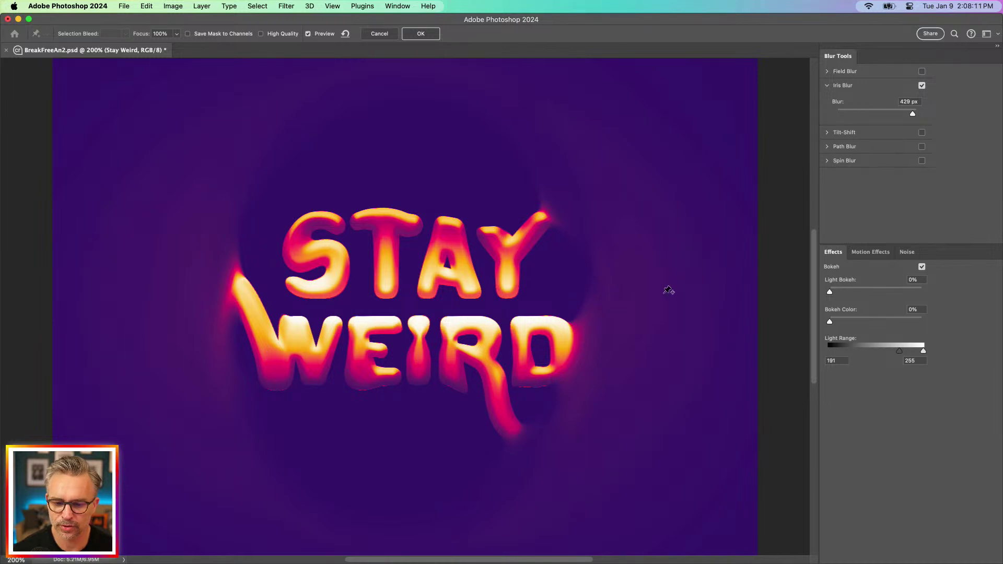
mouse_move(652, 294)
left_mouse_down()
mouse_move(601, 294)
mouse_move(636, 295)
left_mouse_up()
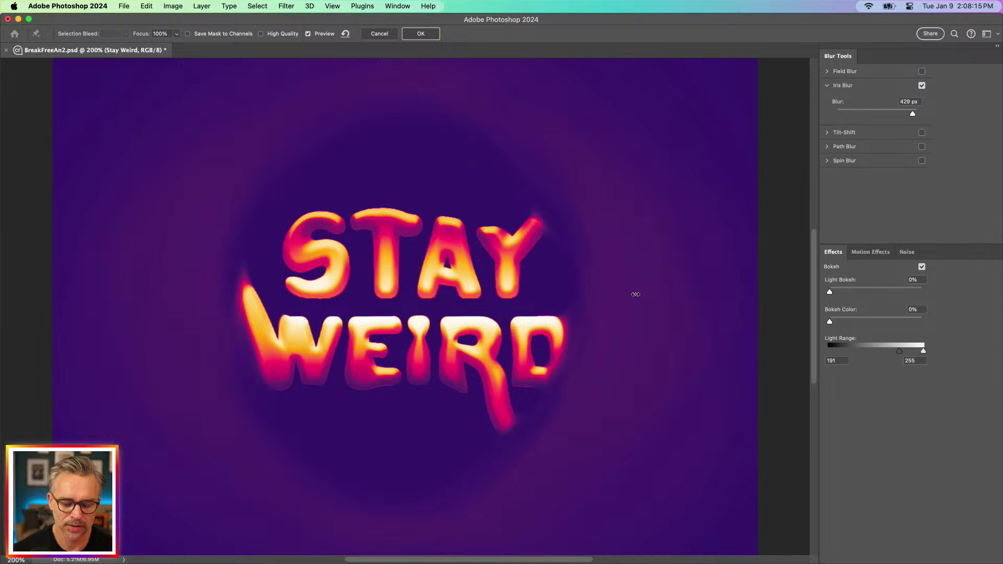
Set the Iris Blur to 128 px and apply it to the lettering.
left_click(883, 113)
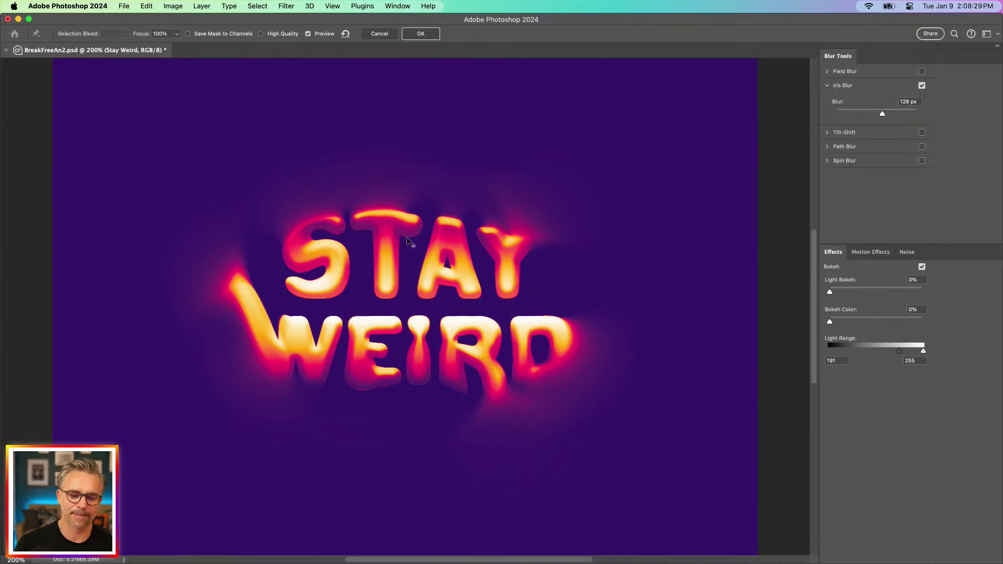
scroll(406, 230, "up", 3)
scroll(432, 262, "down", 5)
scroll(431, 258, "up", 3)
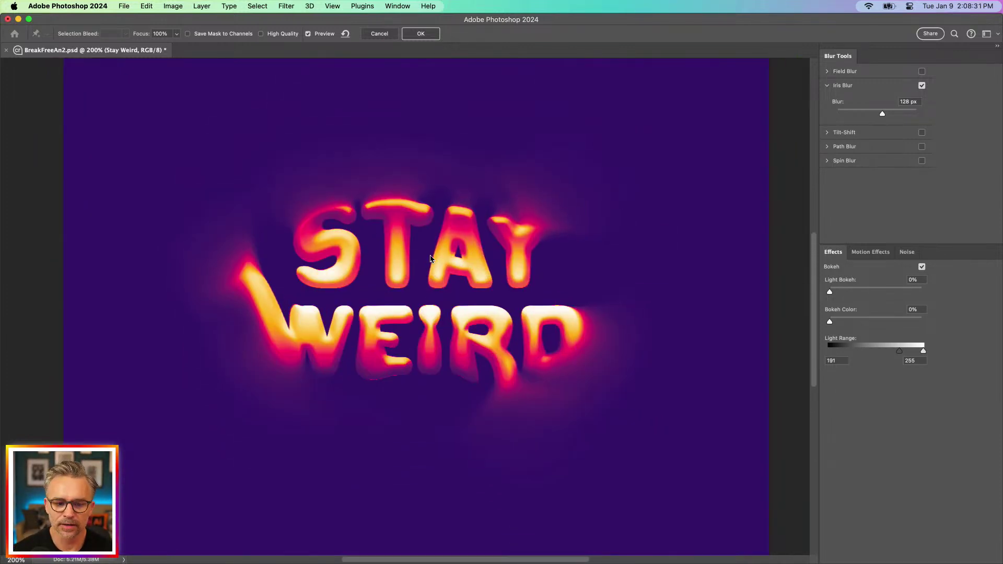
scroll(431, 259, "up", 2)
left_click(410, 35)
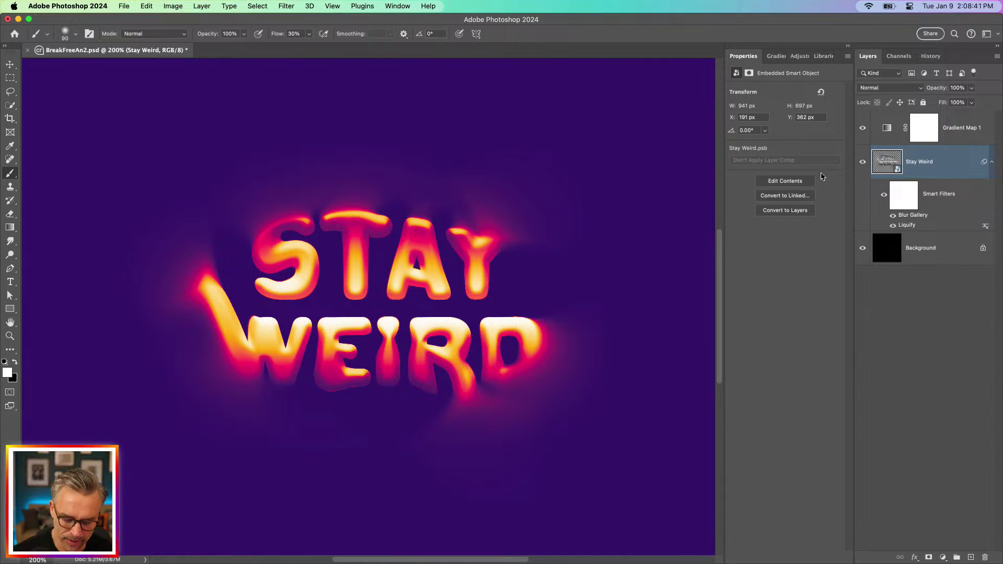
Make a rasterized copy of the blurred Stay Weird layer and hide the original smart object.
key("super+j")
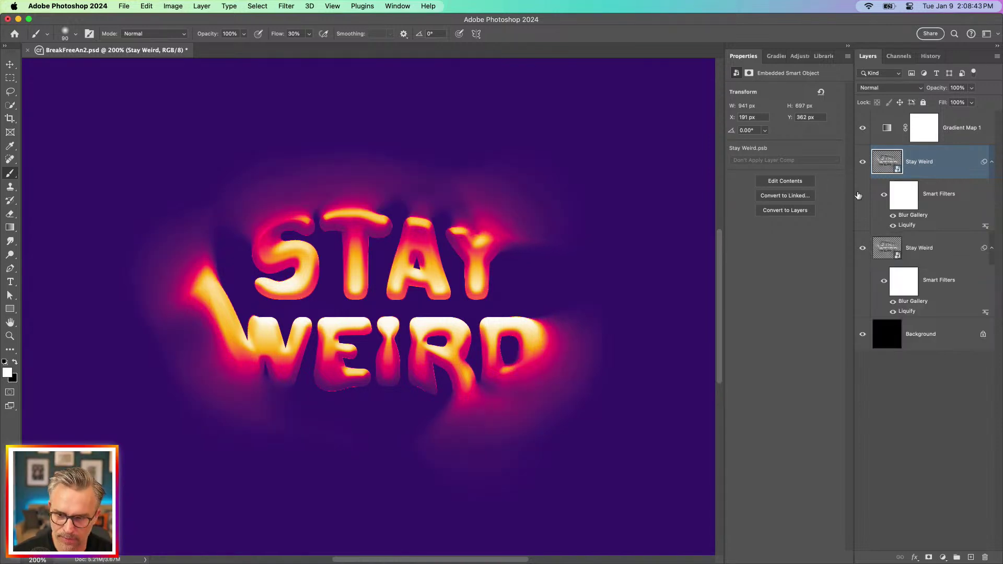
right_click(920, 162)
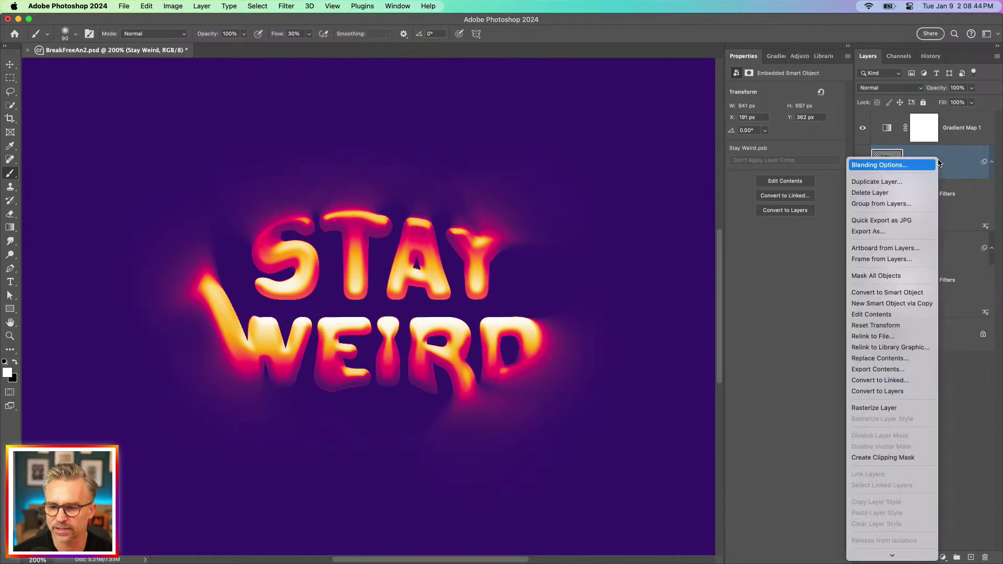
left_click(910, 414)
left_click_drag(331, 282, 355, 291)
key("super+z")
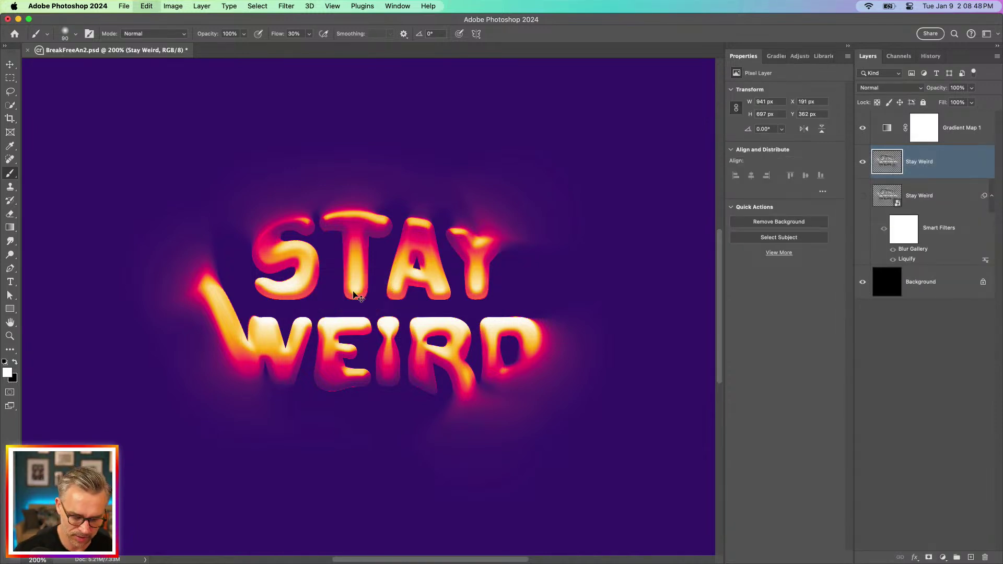
Smudge the feet of the T and A downward on the rasterized copy at size 90 and 53% strength.
left_click(10, 241)
key("bracketleft")
key("bracketleft")
key("bracketleft")
key("bracketleft")
key("bracketleft")
key("bracketleft")
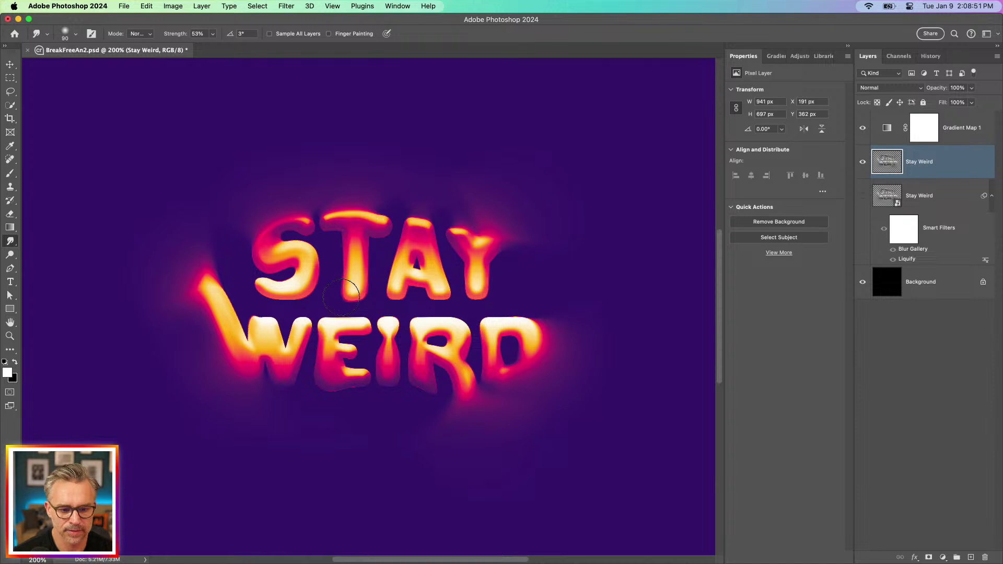
mouse_move(348, 285)
left_mouse_down()
mouse_move(391, 303)
mouse_move(429, 298)
left_mouse_up()
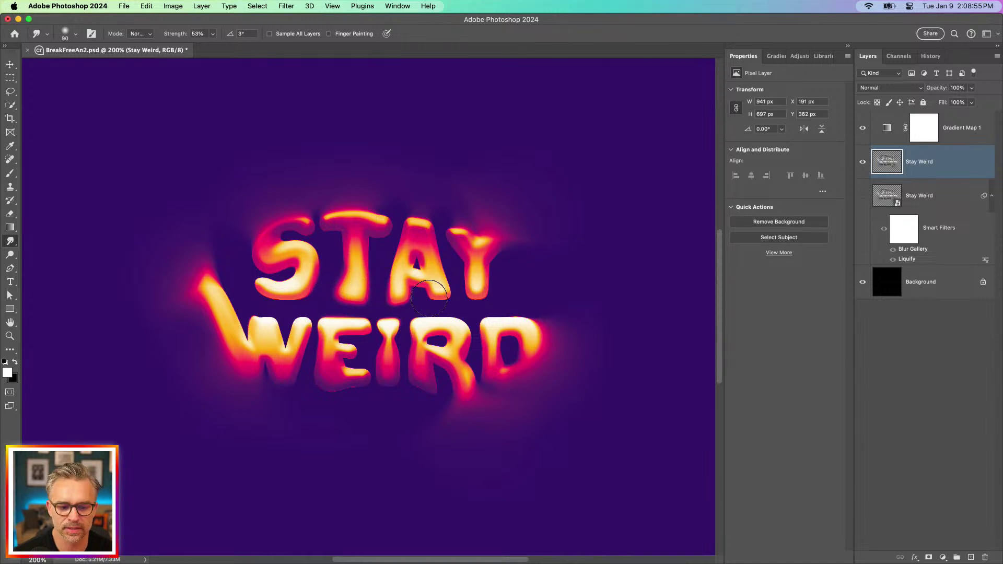
Smudge the top of the A upward and stretch the bottoms of E, I and R downward, enlarging the brush to 150.
key("bracketright")
key("bracketright")
left_click_drag(418, 243, 419, 201)
key("bracketright")
mouse_move(376, 365)
left_mouse_down()
mouse_move(388, 411)
mouse_move(422, 403)
mouse_move(417, 425)
left_mouse_up()
left_click_drag(337, 392, 334, 410)
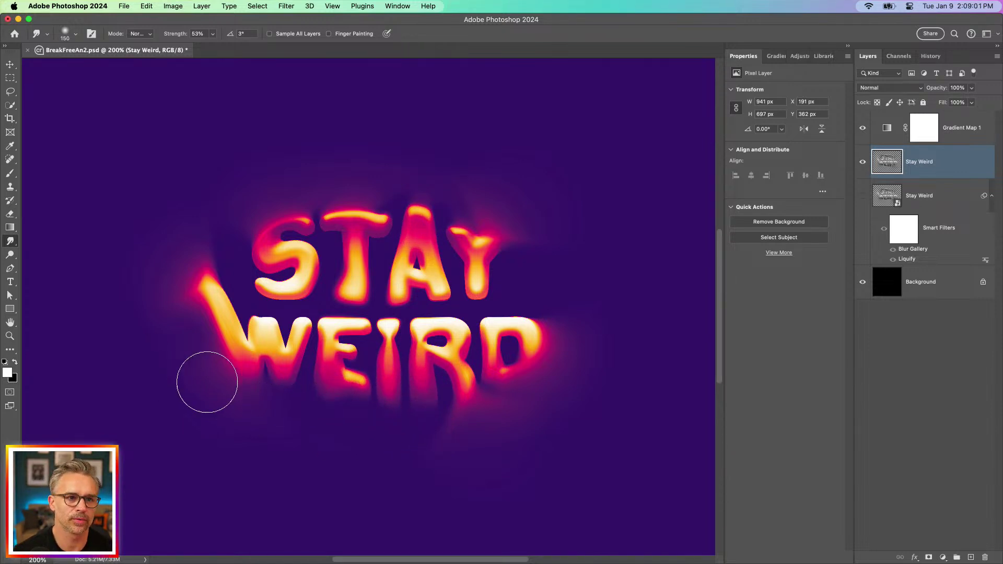
left_click_drag(459, 405, 483, 422)
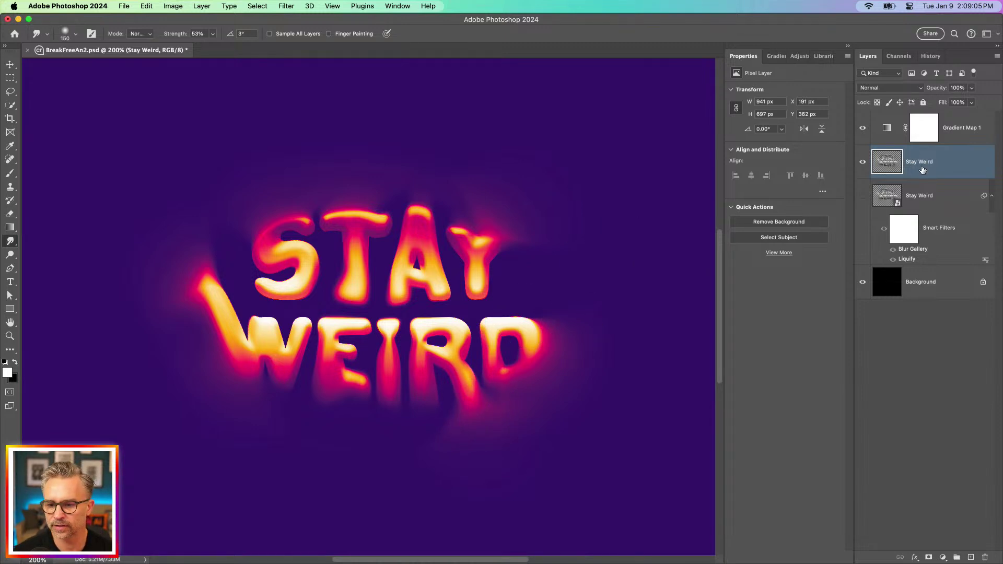
Switch visibility from the smudged copy back to the Stay Weird smart object and open its contents.
double_click(883, 163)
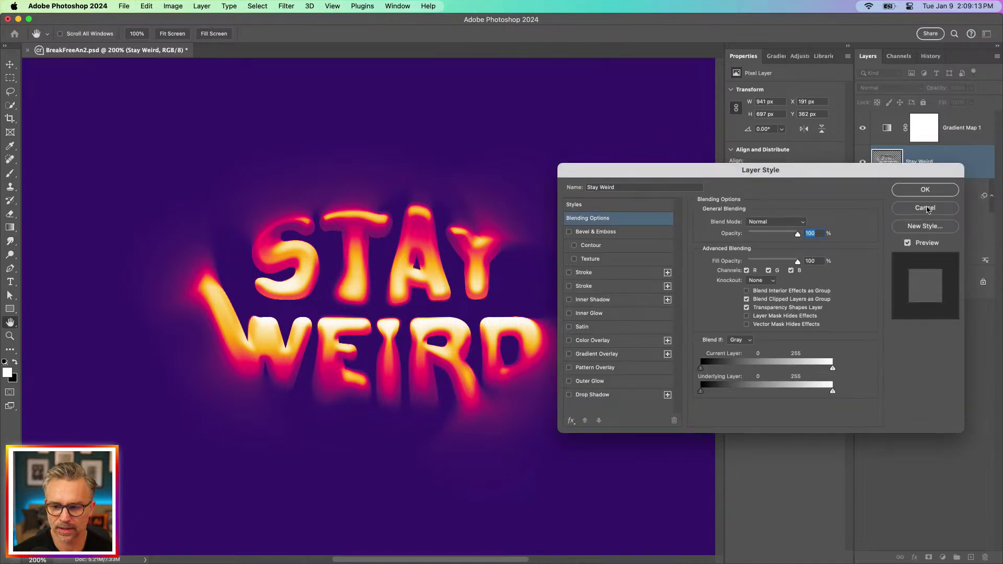
left_click(925, 208)
left_click(863, 163)
left_click(862, 195)
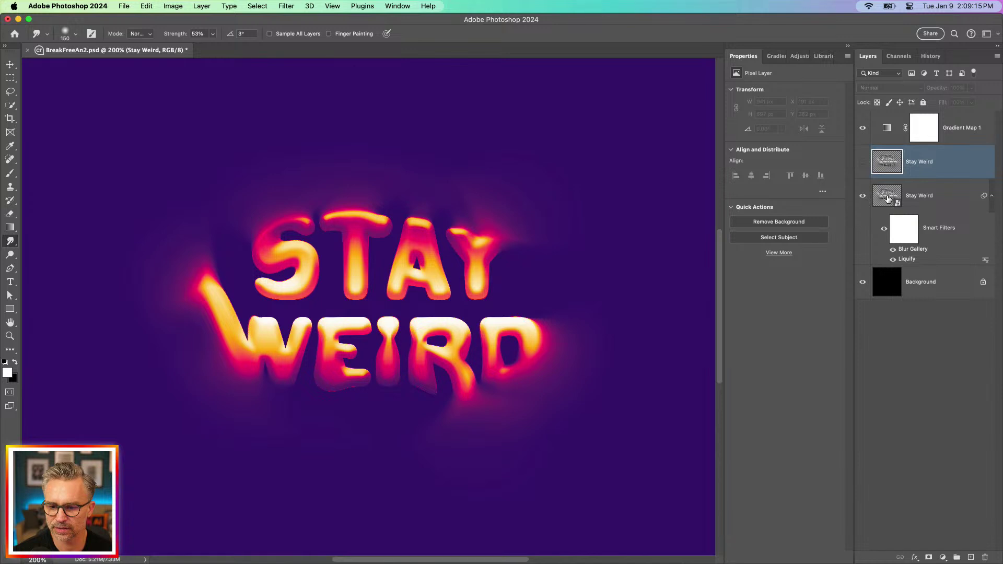
left_click(887, 196)
double_click(886, 197)
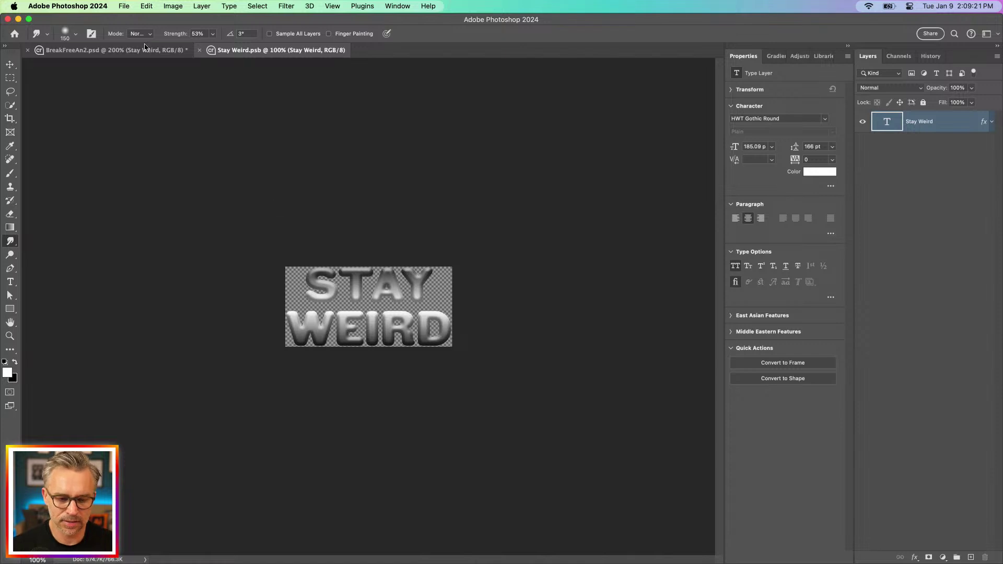
Enlarge the smart object's canvas to 1000 × 1000 pixels, anchored at the center.
left_click(165, 6)
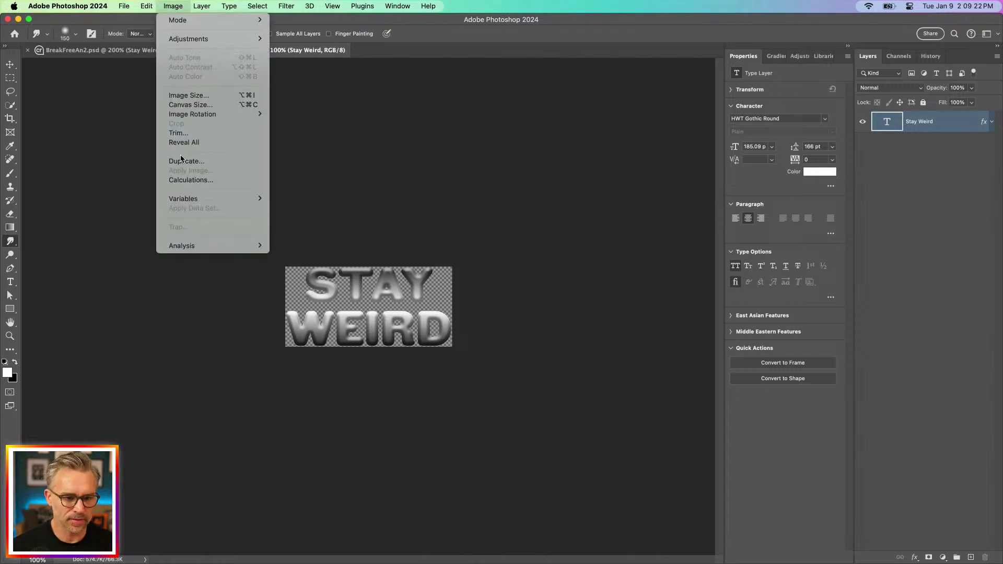
left_click(180, 105)
type("1000")
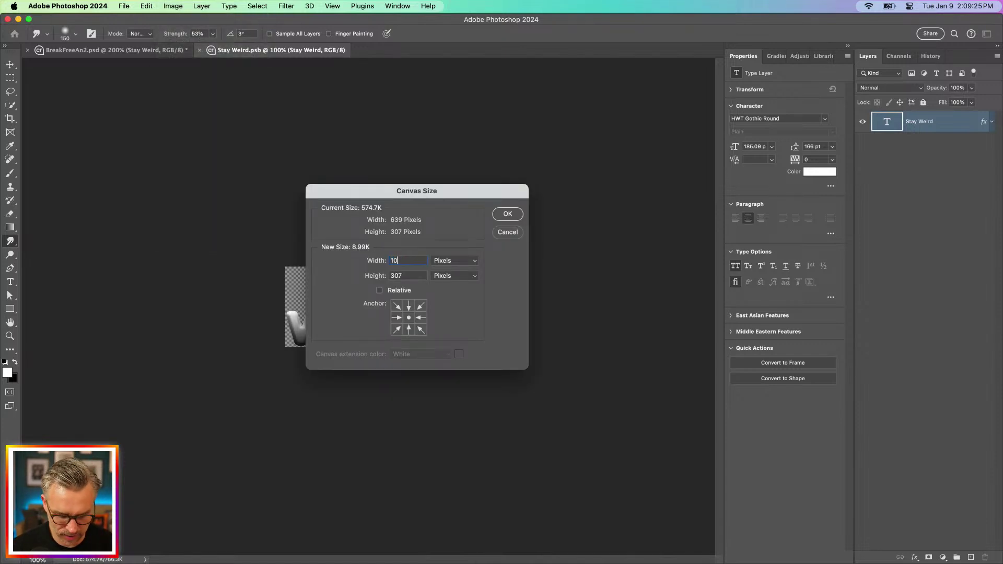
key("Tab")
type("1000")
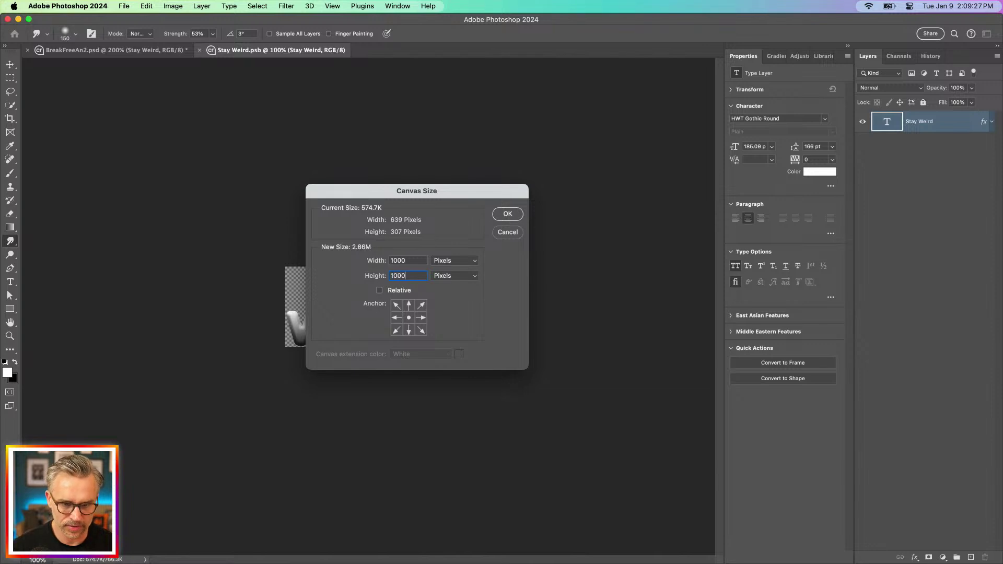
key("Return")
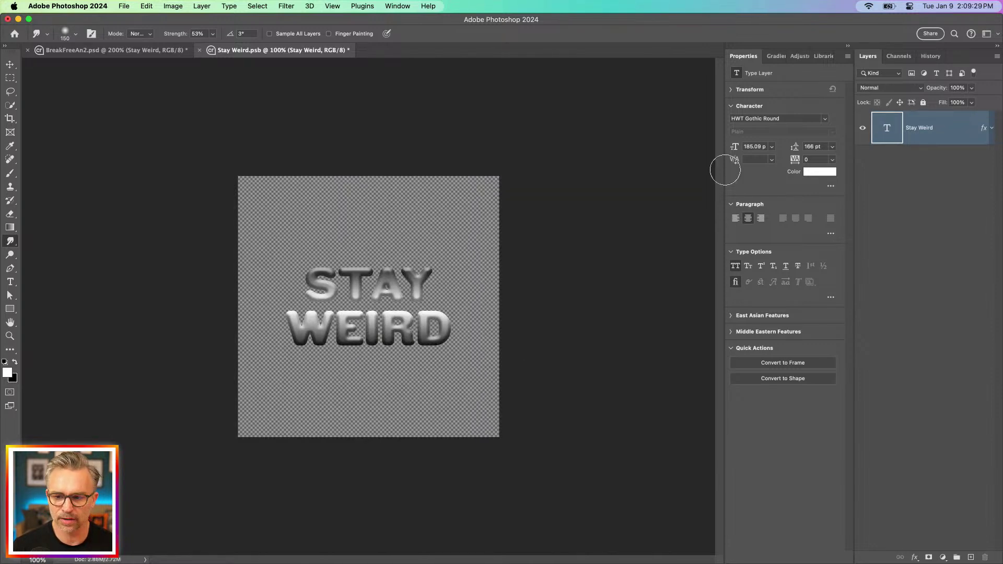
Copy the Stay Weird type layer's style, clear it from that layer, and save the smart object's contents.
right_click(984, 131)
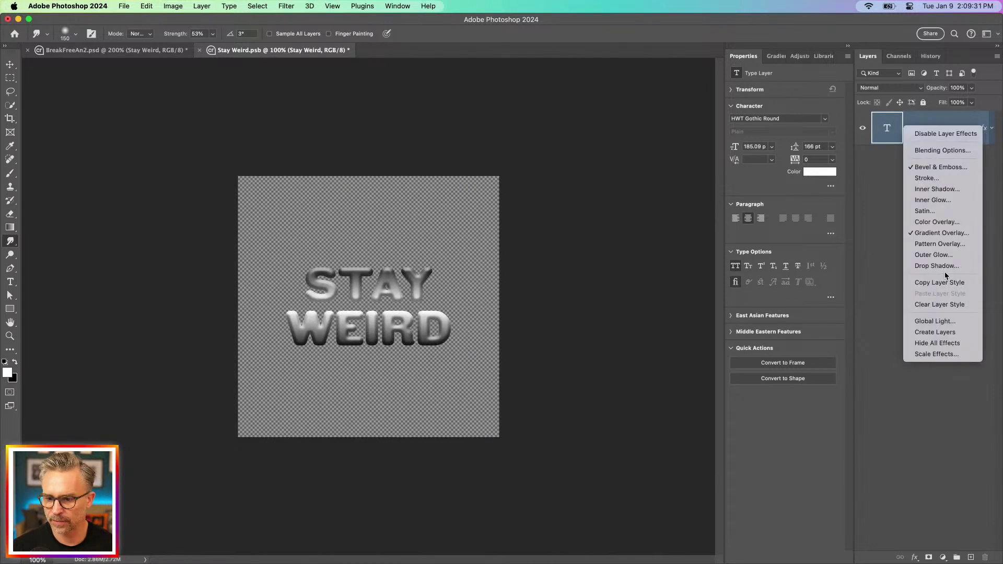
left_click(934, 289)
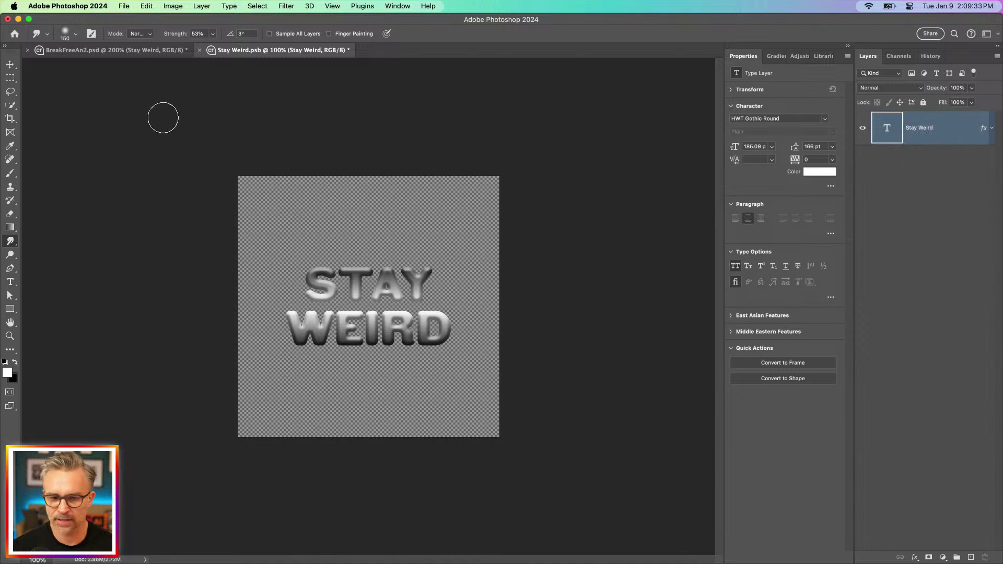
right_click(984, 130)
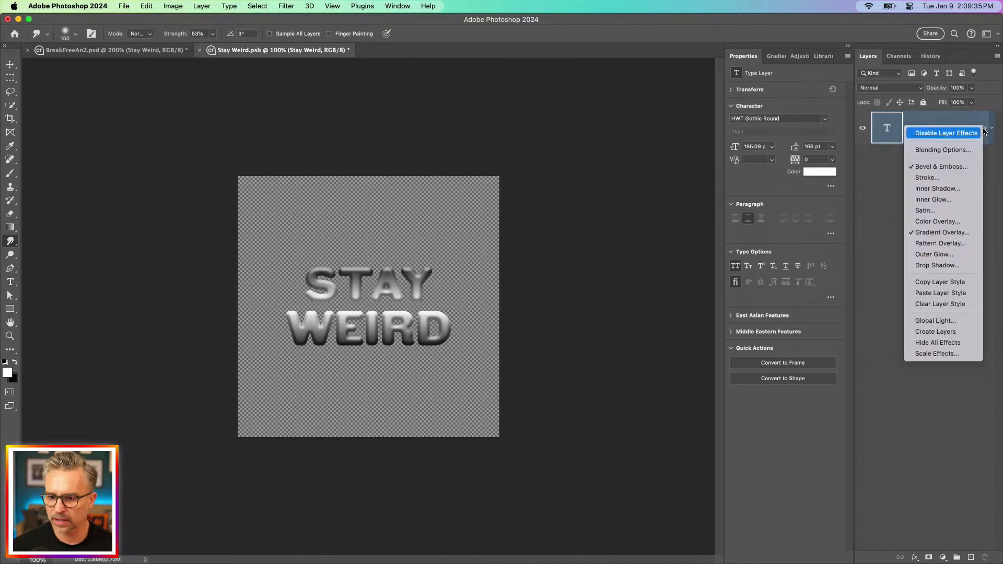
left_click(934, 301)
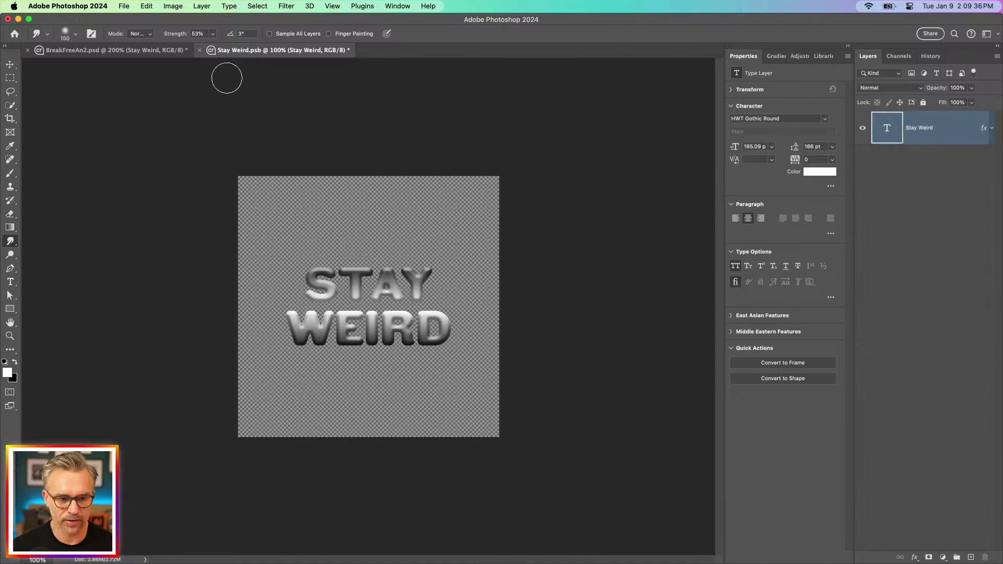
left_click(114, 50)
left_click(247, 51)
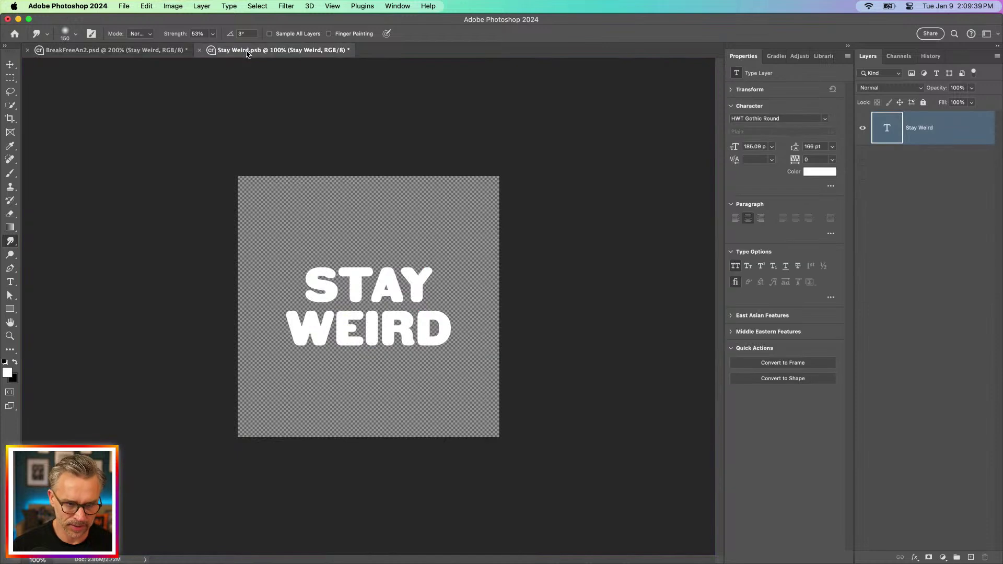
key("super+s")
left_click(160, 51)
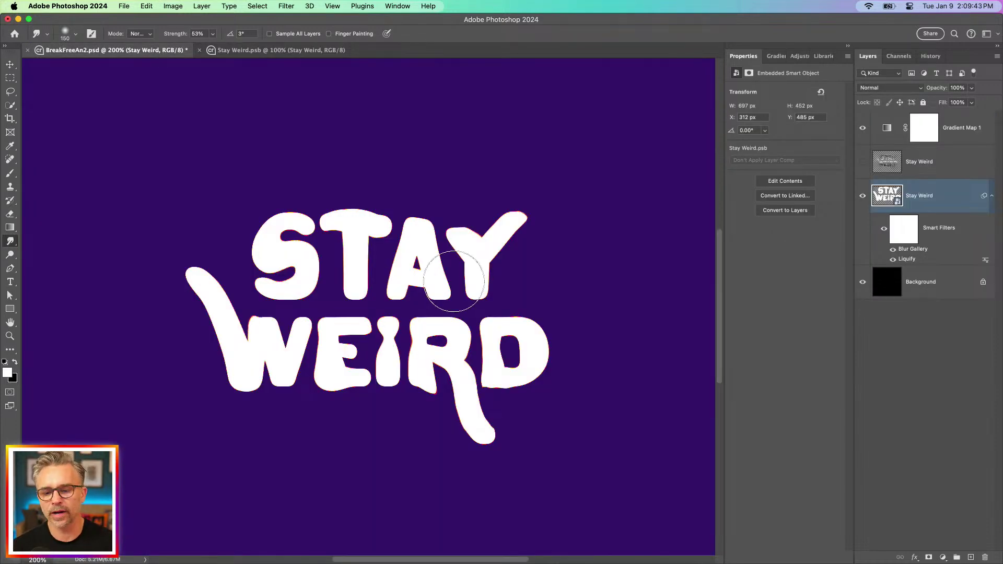
Paste the copied layer style onto the Stay Weird smart object in the main document.
left_click(863, 165)
left_click(863, 163)
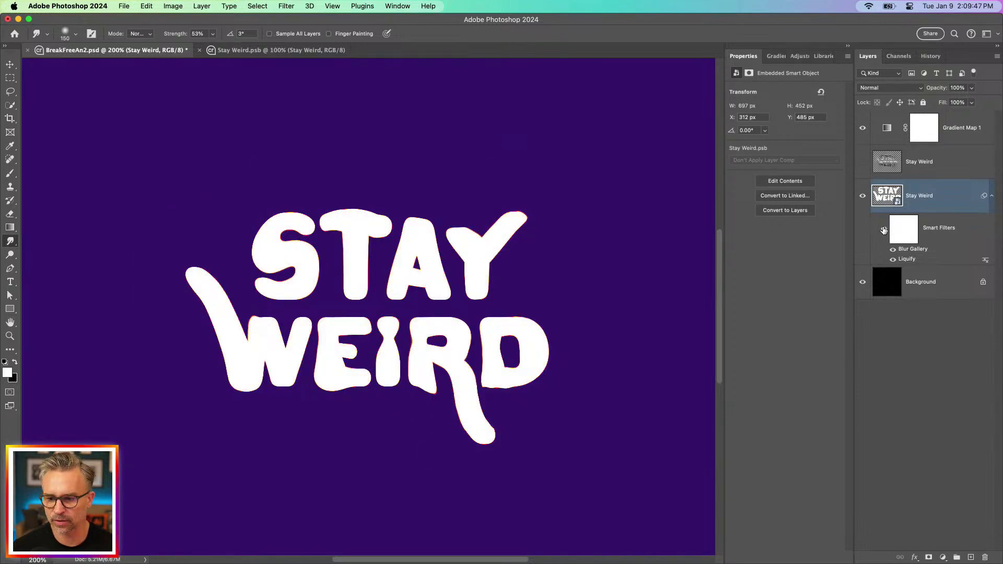
right_click(958, 197)
scroll(904, 457, "down", 3)
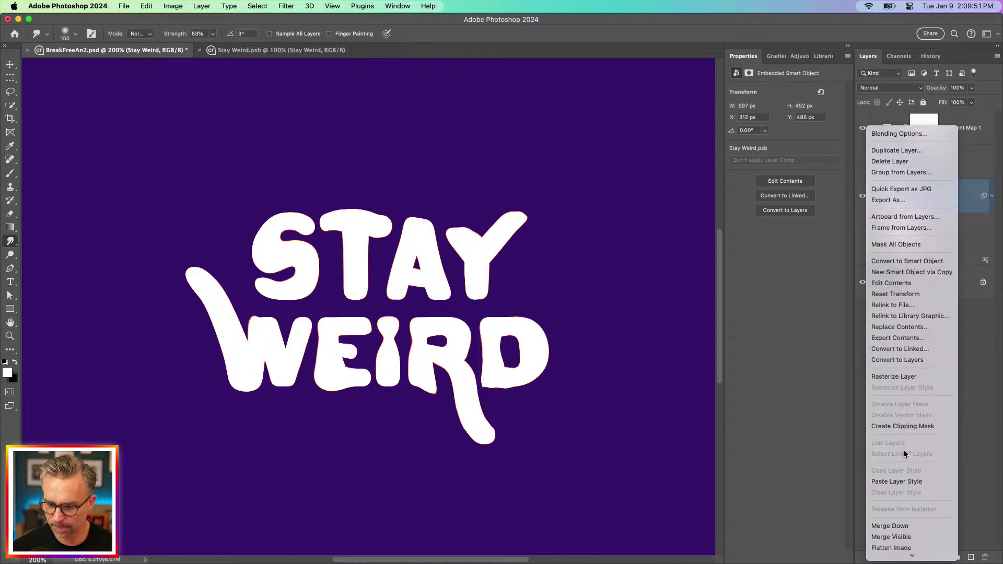
left_click(899, 483)
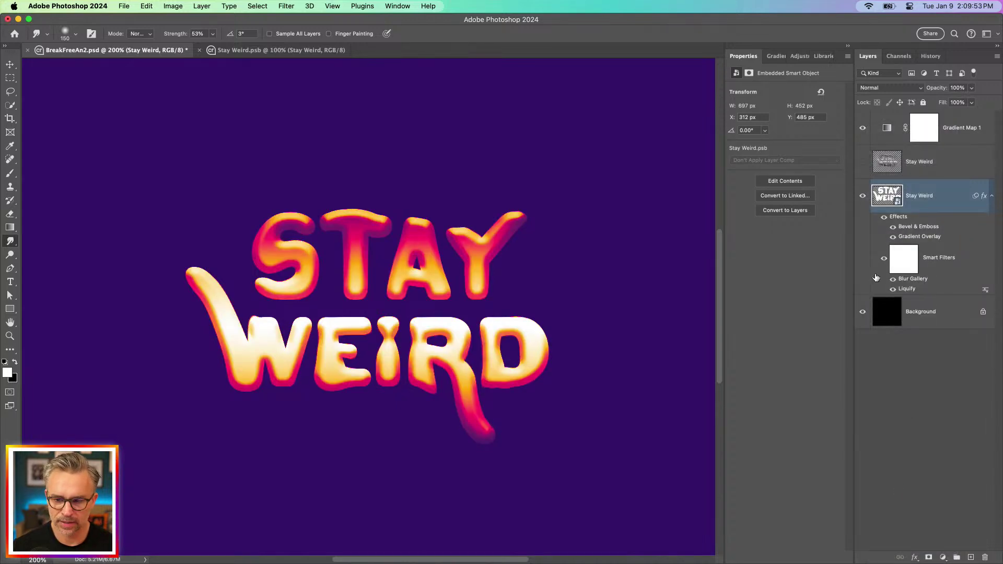
Open the smart object's contents, add a new layer above the text, and set the Smudge tool to size 80 and 100% strength.
double_click(884, 198)
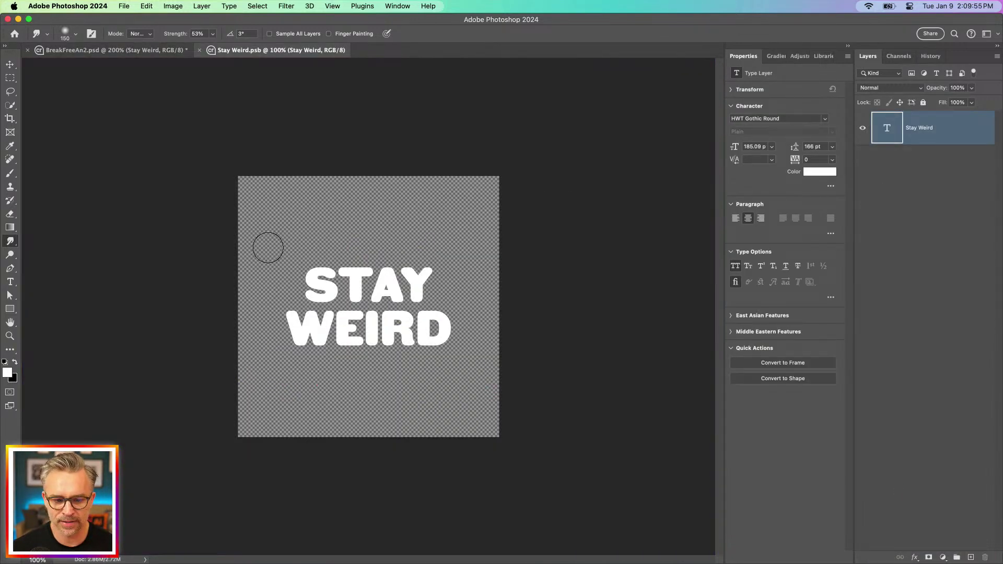
key("super+plus")
key("super+plus")
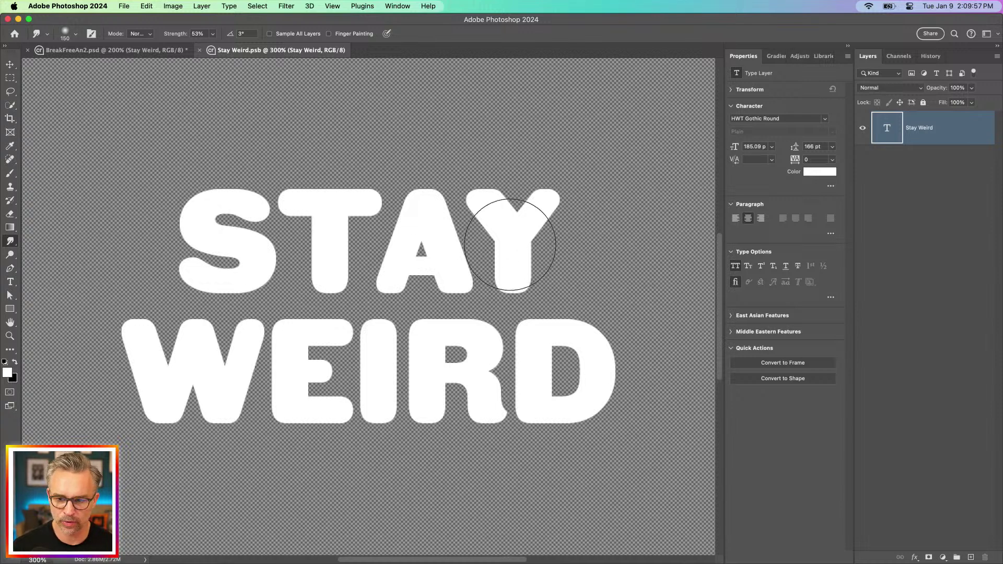
left_click(971, 557)
key("bracketleft")
key("bracketleft")
key("bracketleft")
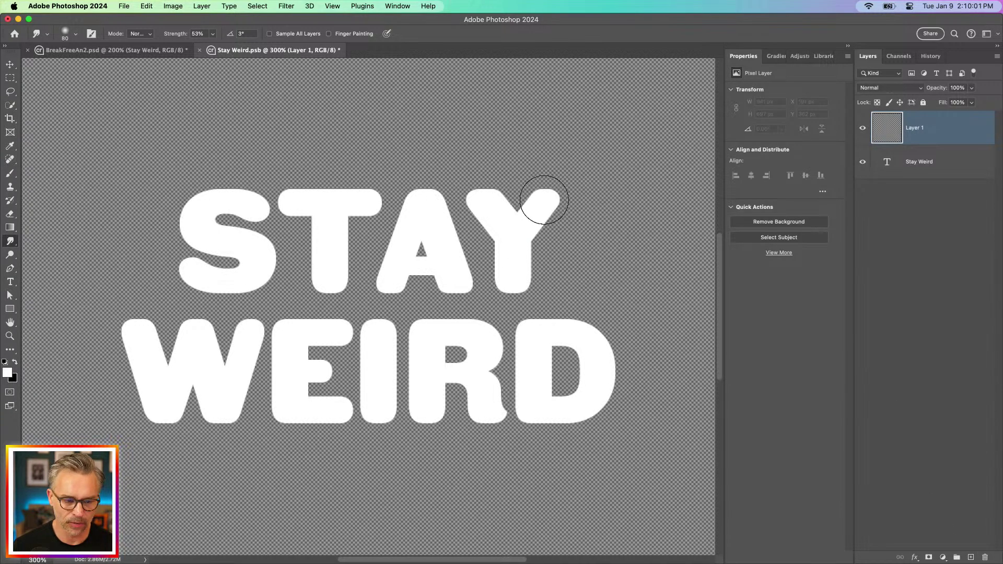
key("bracketleft")
right_click(273, 123)
key("Return")
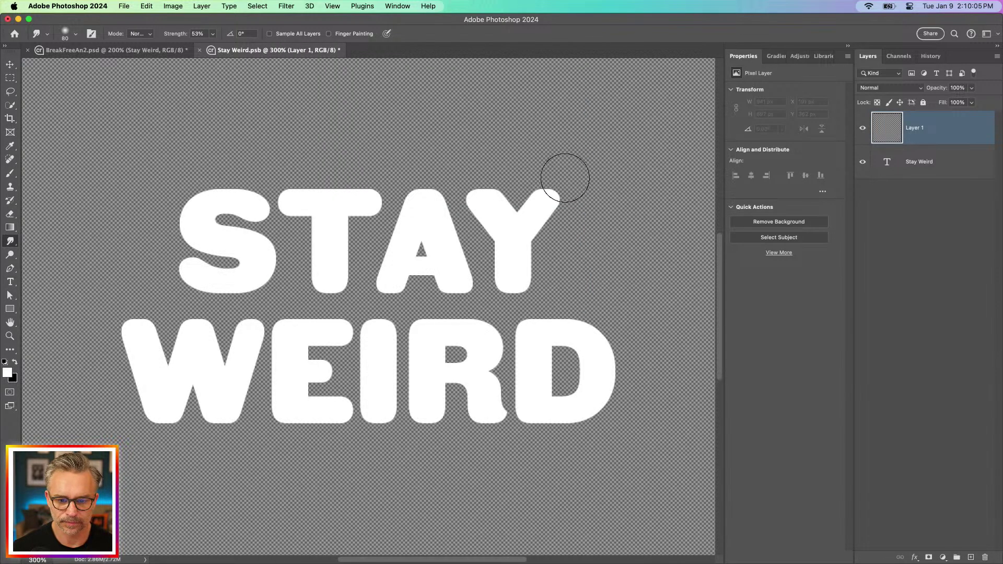
left_click_drag(181, 34, 287, 35)
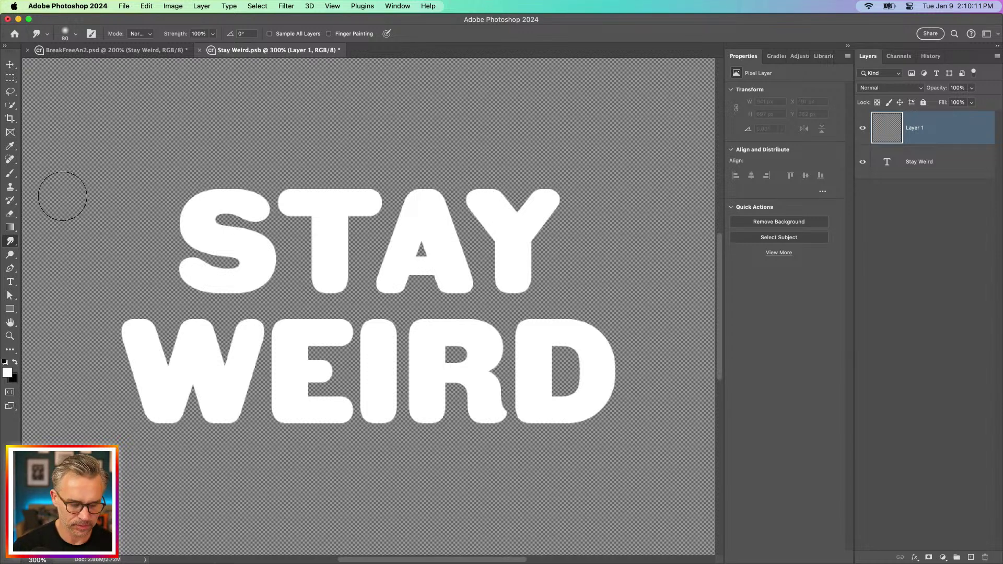
Try a Brush stroke at the upper tip of the Y on the new layer, and undo it.
left_click(9, 176)
mouse_move(540, 185)
left_mouse_down()
mouse_move(564, 165)
mouse_move(543, 209)
mouse_move(558, 198)
left_mouse_up()
key("ctrl+z")
scroll(578, 212, "up", 1)
key("super+z")
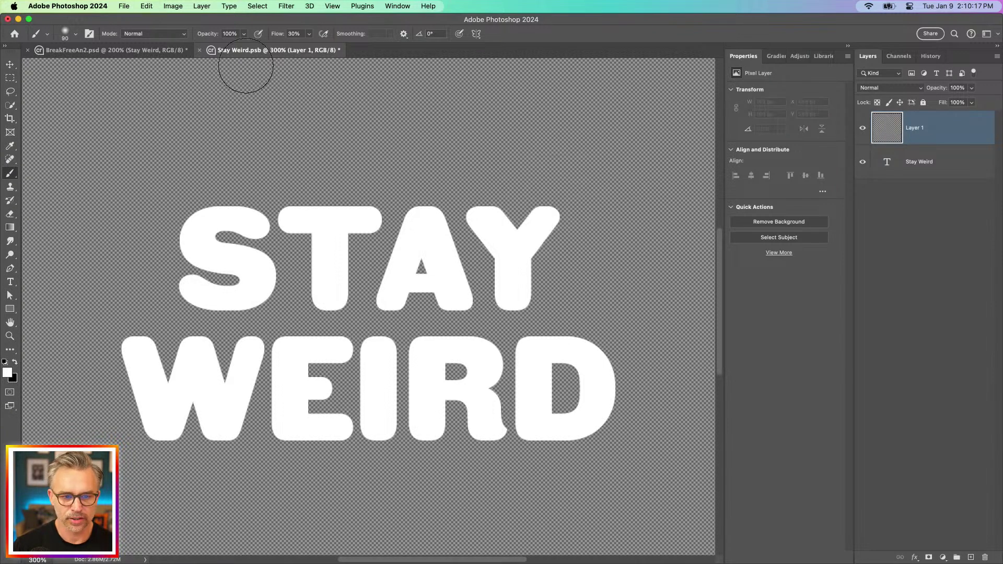
Save and close the smart object's contents, and put the Stay Weird layer in a new group that carries its layer effects.
key("super+s")
key("super+w")
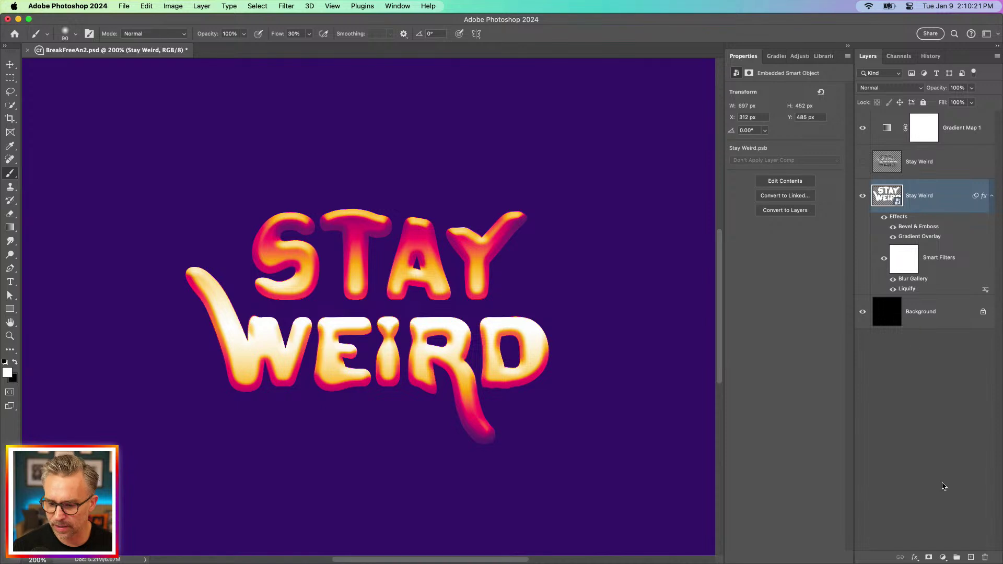
left_click(955, 557)
left_click_drag(982, 211, 971, 189)
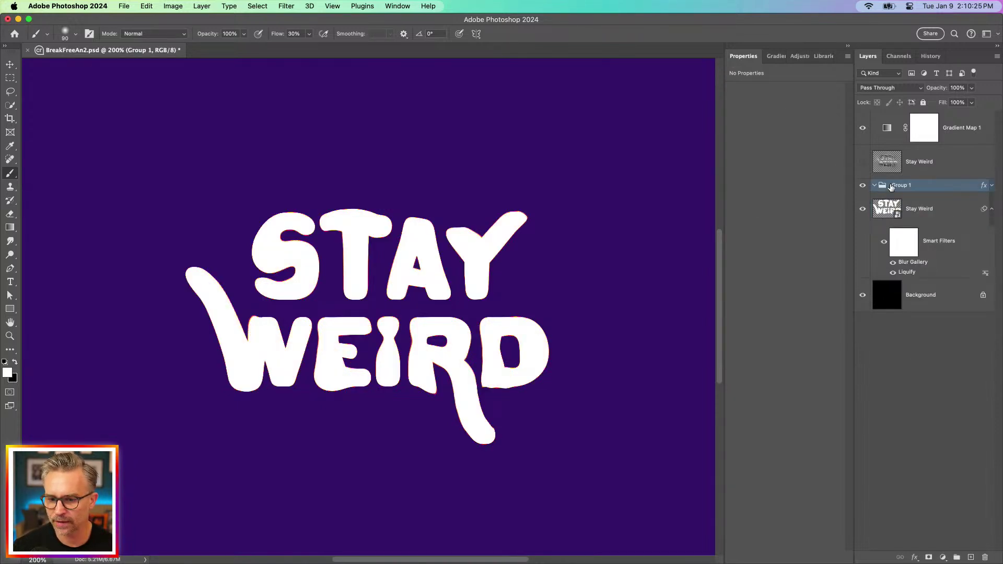
left_click_drag(882, 209, 902, 188)
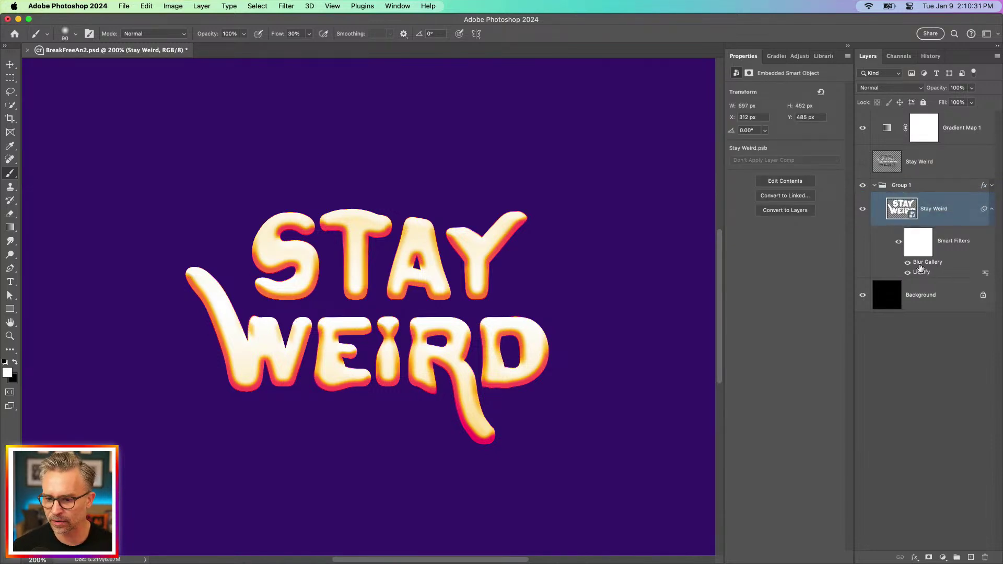
mouse_move(922, 273)
left_mouse_down()
mouse_move(927, 187)
mouse_move(927, 273)
left_mouse_up()
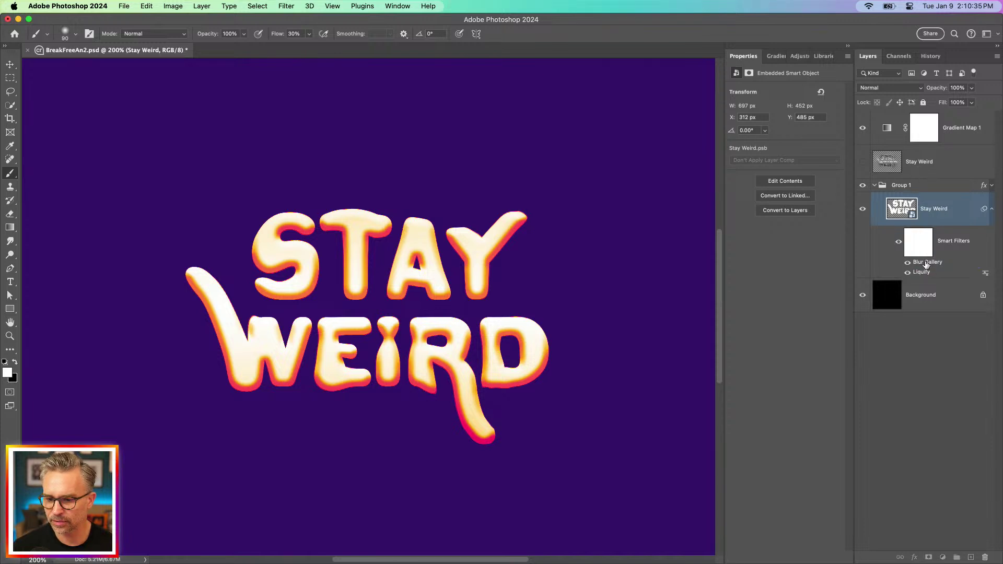
Add a new layer above Stay Weird inside the group and paint horn-like strokes rising from the top of the T.
left_click(970, 557)
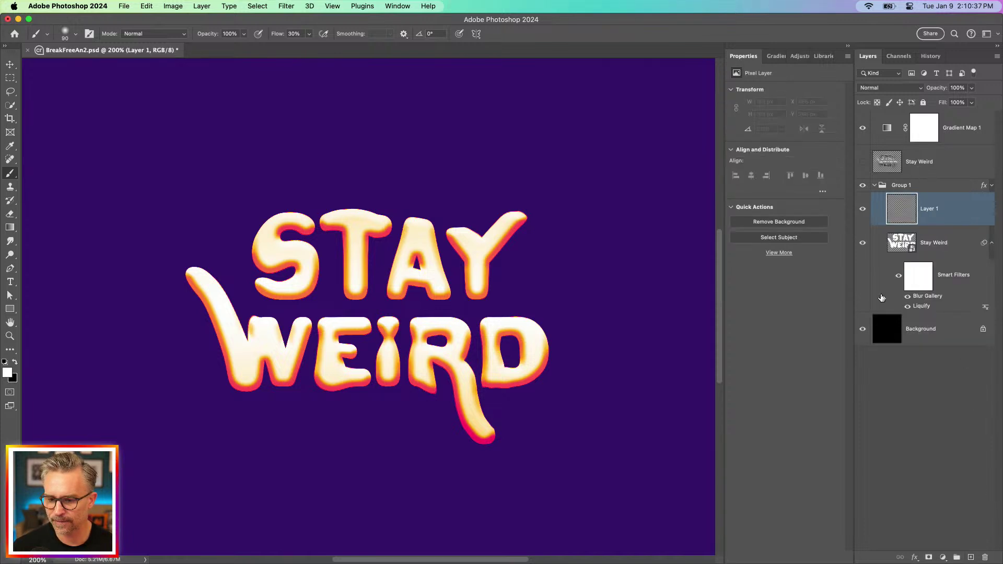
mouse_move(372, 213)
left_mouse_down()
mouse_move(413, 183)
mouse_move(334, 186)
mouse_move(362, 221)
mouse_move(314, 200)
mouse_move(339, 218)
mouse_move(367, 218)
mouse_move(346, 199)
mouse_move(340, 237)
mouse_move(342, 213)
mouse_move(280, 230)
left_mouse_up()
key("super+z")
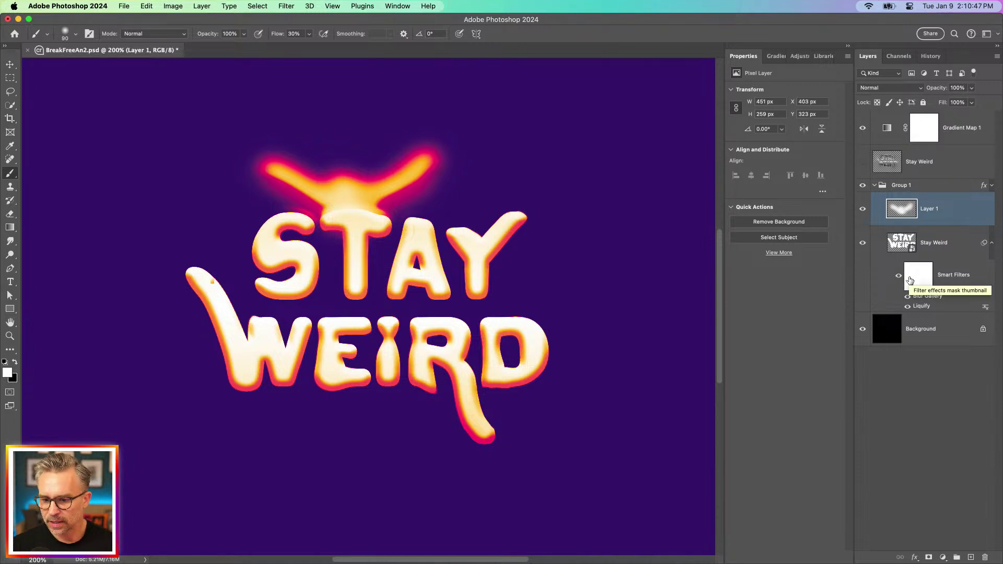
Trim the smart object's contents to the text based on transparent pixels on all four sides, and save and close them.
left_click(933, 297)
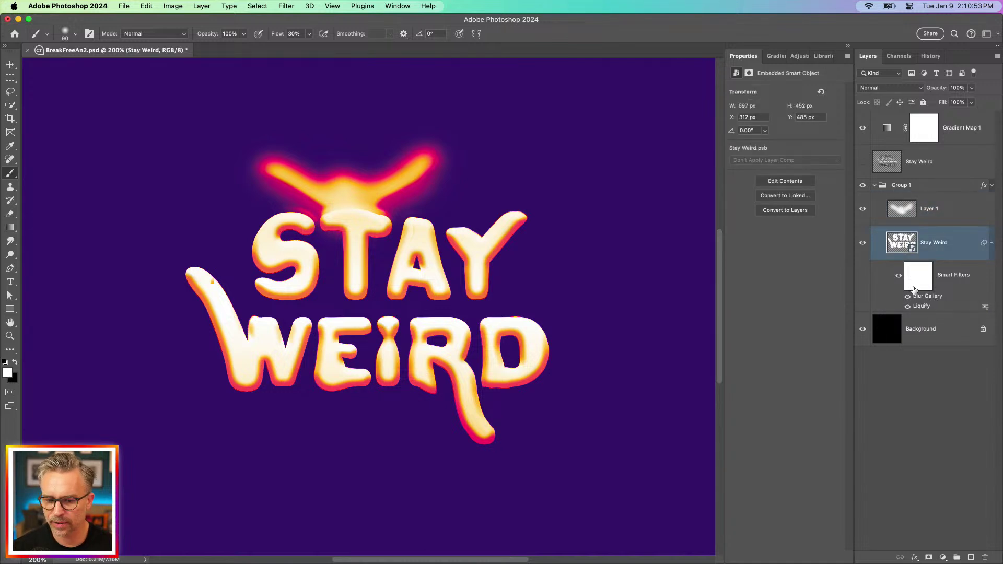
double_click(898, 243)
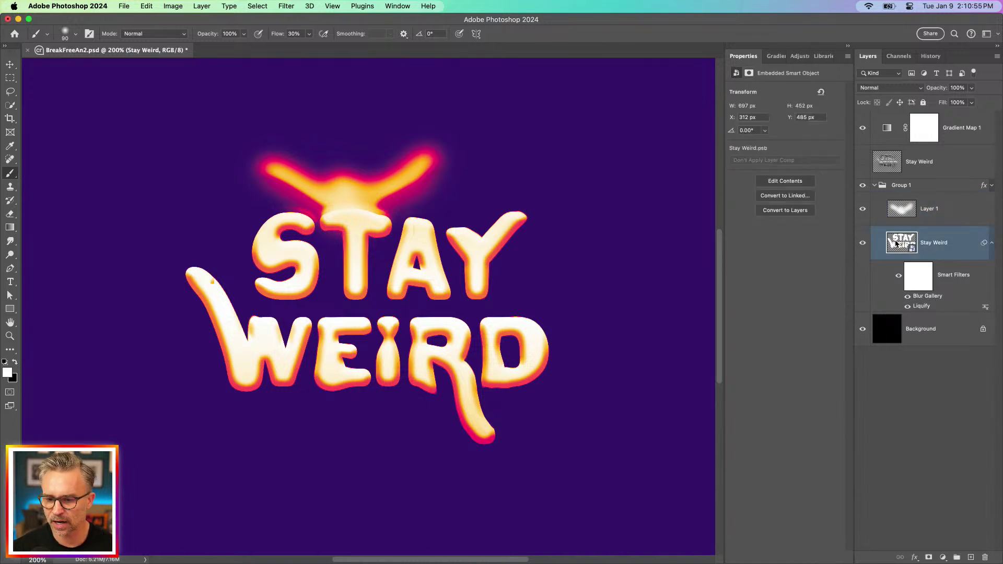
left_click(172, 6)
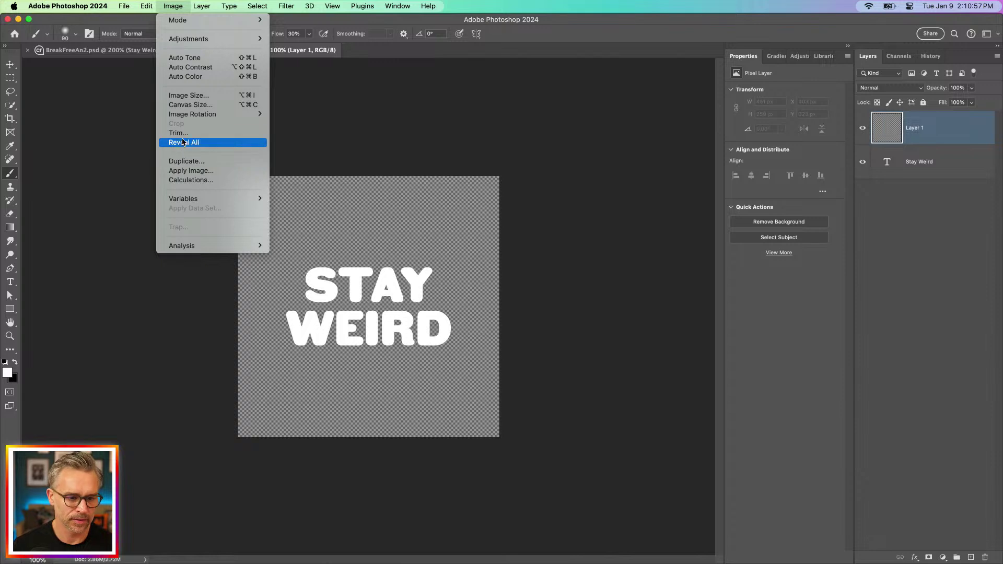
left_click(178, 133)
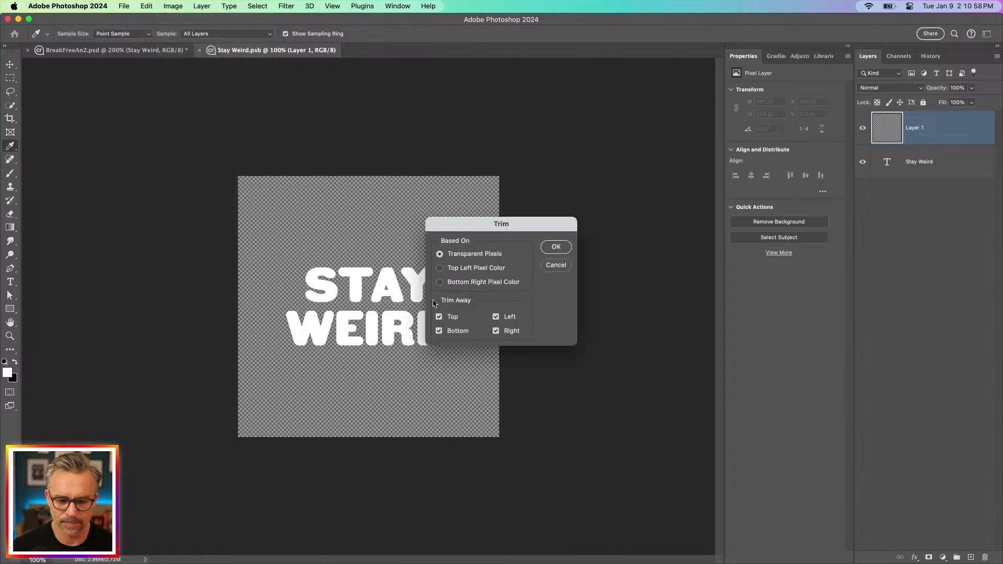
left_click(556, 247)
key("super+s")
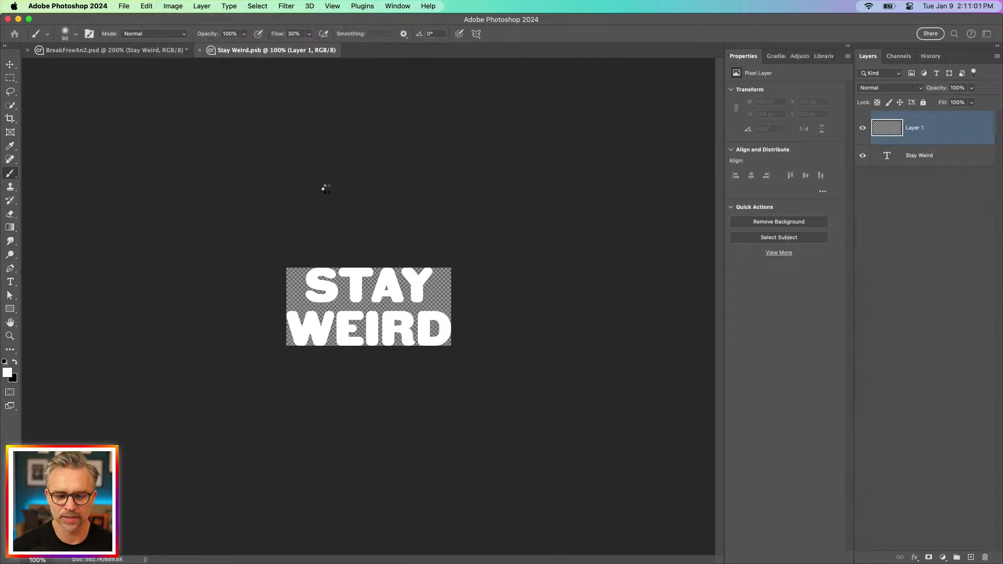
key("super+w")
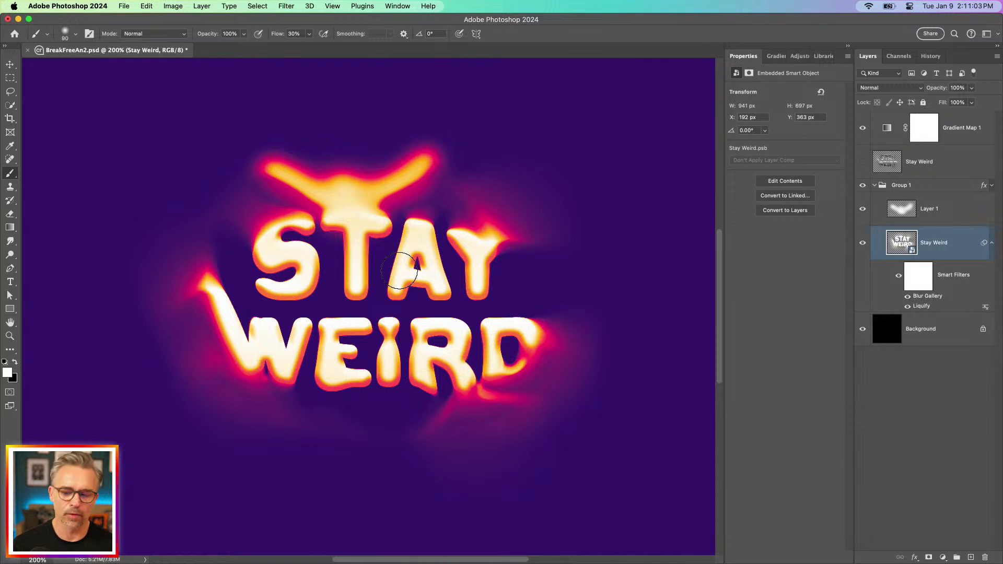
Clear all painted strokes from Layer 1 in the group.
left_click(949, 208)
key("super+a")
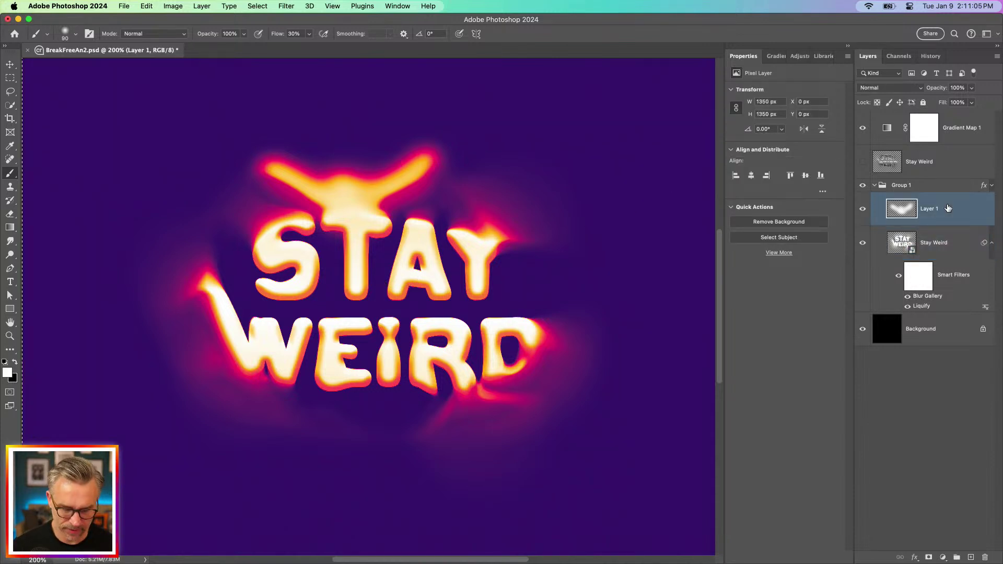
key("BackSpace")
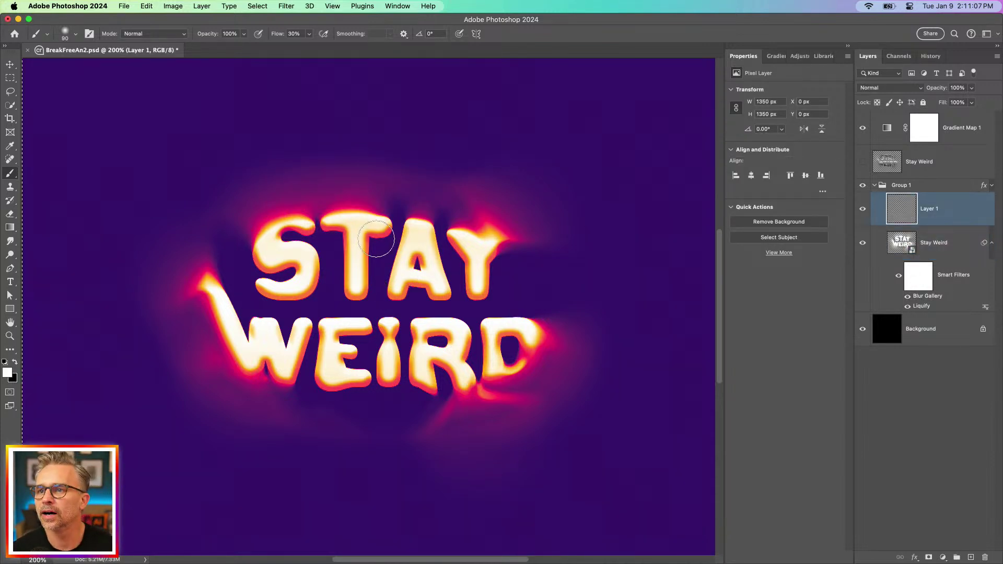
Try a Brush stroke at size 125 between the S and T, and undo it.
scroll(346, 192, "up", 1)
key("bracketright")
key("bracketright")
left_click_drag(334, 298, 347, 305)
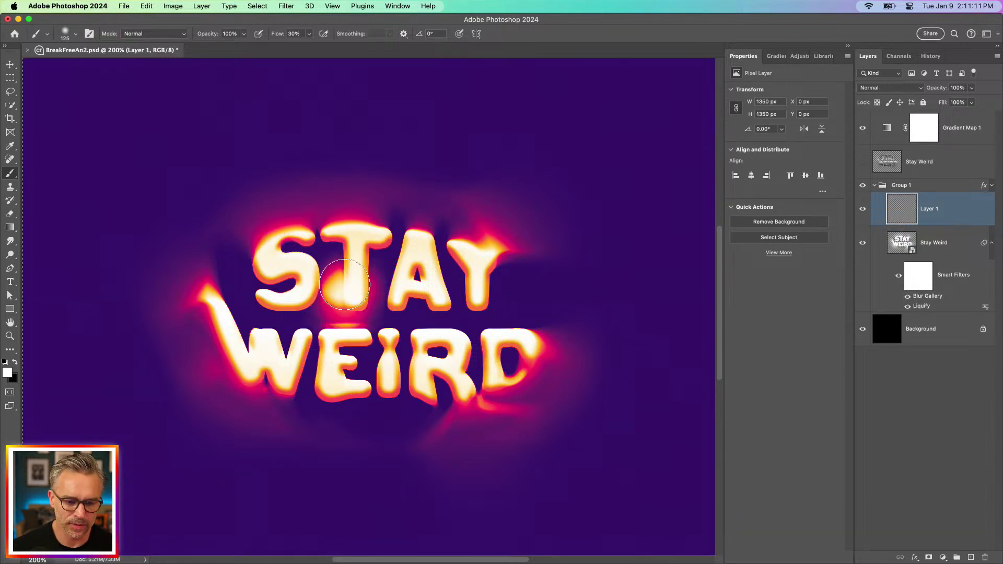
key("super+z")
Paint a flame-like stroke at brush size 80 rising up and to the left from the top of the S.
scroll(261, 248, "left", 1)
key("bracketleft")
key("bracketleft")
key("bracketleft")
mouse_move(276, 250)
left_mouse_down()
mouse_move(267, 209)
mouse_move(265, 252)
mouse_move(237, 181)
left_mouse_up()
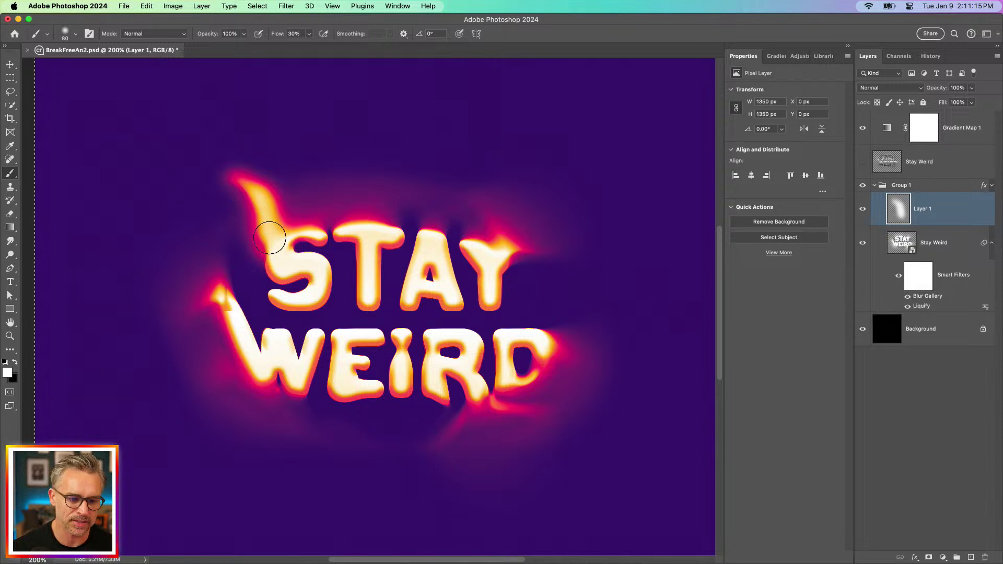
Paint flares spreading outward and downward from the left arm of the W, enlarging the brush to 200.
left_click_drag(221, 310, 166, 239)
key("bracketright")
key("bracketright")
key("bracketright")
left_click_drag(217, 309, 165, 306)
mouse_move(218, 344)
left_mouse_down()
mouse_move(214, 418)
mouse_move(235, 400)
mouse_move(275, 457)
left_mouse_up()
key("bracketright")
key("bracketright")
key("bracketright")
left_click_drag(223, 342, 137, 442)
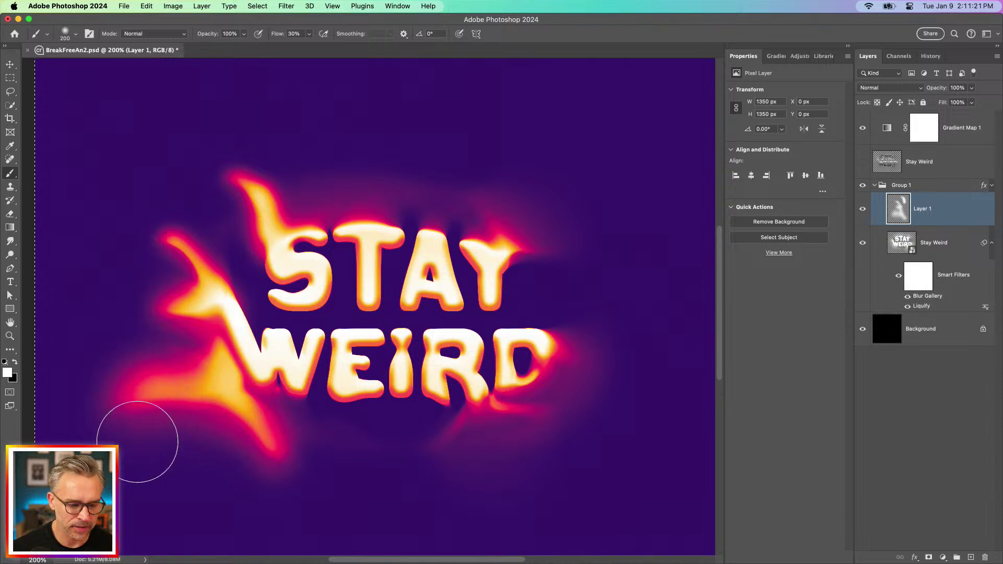
Paint broad flares fanning upward and outward from the right arm of the Y, enlarging the brush between strokes.
key("bracketleft")
key("bracketleft")
key("bracketleft")
key("bracketleft")
key("bracketleft")
left_click_drag(498, 250, 558, 172)
key("bracketright")
key("bracketright")
key("bracketright")
key("bracketright")
key("bracketright")
left_click_drag(501, 251, 493, 134)
left_click_drag(499, 256, 603, 216)
Paint small glows on the top of the T, the lower end of the S, and the tops of the E and I, reducing the brush to 50.
key("bracketleft")
key("bracketleft")
key("bracketleft")
key("bracketleft")
left_click_drag(363, 223, 346, 219)
key("bracketleft")
key("bracketleft")
key("bracketleft")
left_click_drag(285, 300, 220, 275)
key("bracketleft")
key("bracketleft")
mouse_move(342, 342)
left_mouse_down()
mouse_move(369, 333)
mouse_move(314, 320)
mouse_move(340, 332)
mouse_move(339, 349)
mouse_move(326, 337)
mouse_move(394, 328)
left_mouse_up()
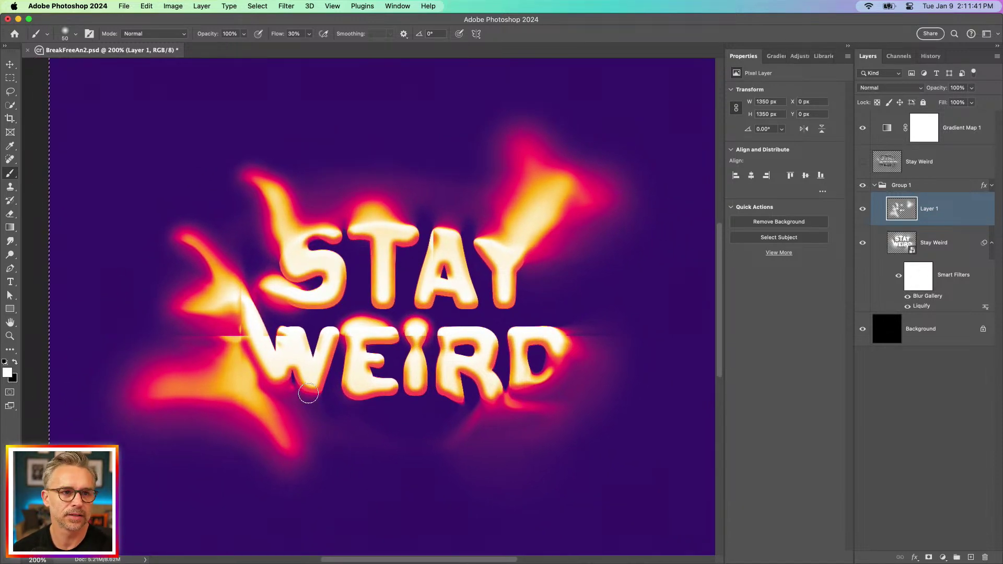
Paint a glow over the top of the R and flares extending down from its leg, ending with brush size 60.
key("super+equal")
mouse_move(486, 340)
left_mouse_down()
mouse_move(484, 396)
mouse_move(486, 336)
mouse_move(495, 341)
mouse_move(485, 336)
mouse_move(532, 339)
mouse_move(581, 440)
mouse_move(570, 464)
mouse_move(577, 441)
mouse_move(559, 443)
mouse_move(555, 461)
mouse_move(546, 450)
mouse_move(566, 453)
mouse_move(578, 489)
mouse_move(556, 451)
mouse_move(556, 469)
mouse_move(550, 442)
mouse_move(569, 486)
mouse_move(559, 460)
mouse_move(551, 516)
mouse_move(579, 475)
mouse_move(584, 530)
mouse_move(624, 524)
mouse_move(579, 516)
left_mouse_up()
key("bracketleft")
key("bracketleft")
key("bracketright")
key("bracketright")
key("bracketright")
key("bracketright")
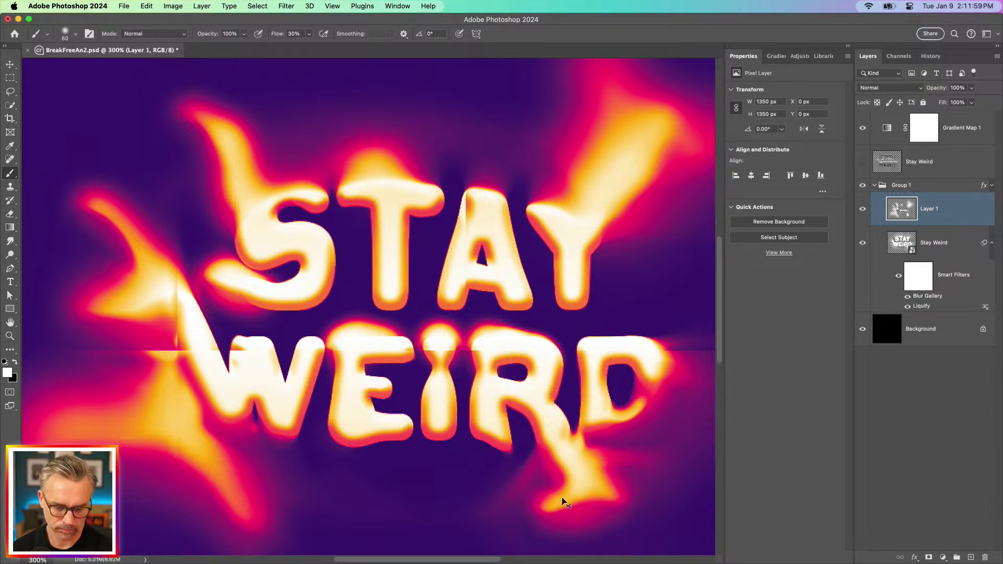
Undo the latest brush strokes at the end of the R's leg.
key("super+z")
key("super+z")
key("super+z")
key("super+z")
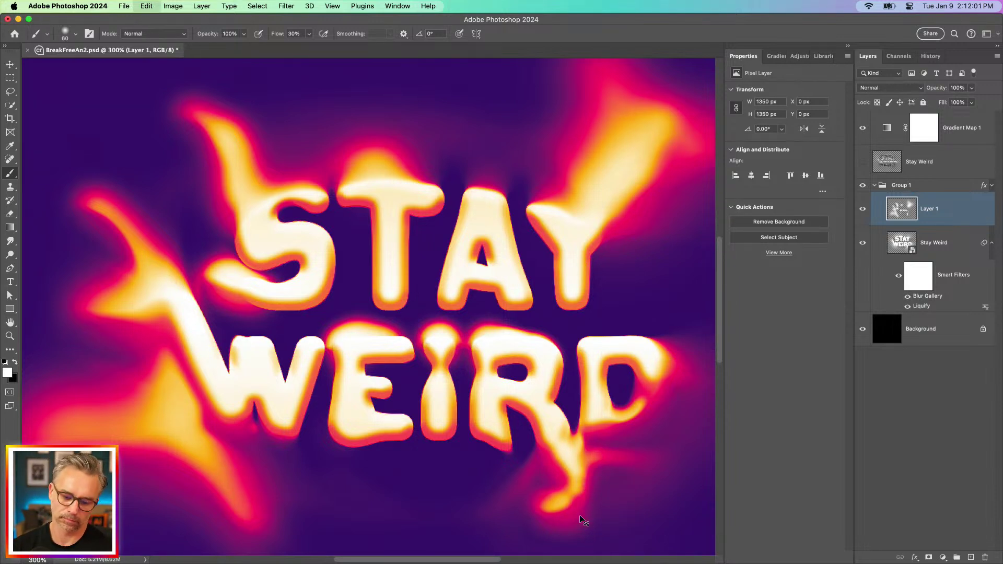
Replace the last strokes at the R's leg with a downward flare and paint a glow around the outer curve of the D.
key("super+z")
key("super+z")
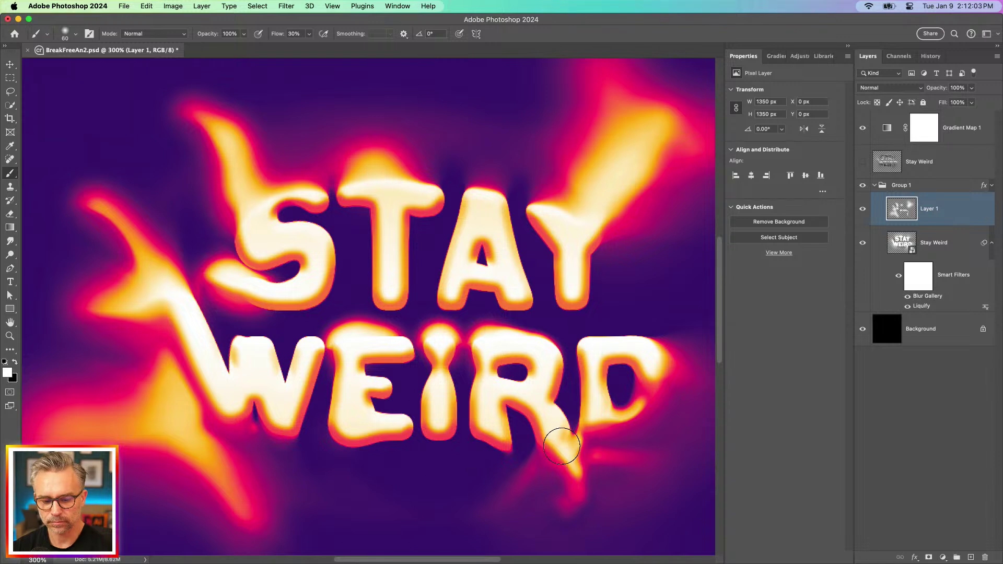
mouse_move(561, 442)
left_mouse_down()
mouse_move(589, 502)
mouse_move(622, 538)
left_mouse_up()
mouse_move(564, 437)
left_mouse_down()
mouse_move(654, 409)
mouse_move(657, 362)
mouse_move(632, 422)
mouse_move(643, 421)
mouse_move(633, 358)
left_mouse_up()
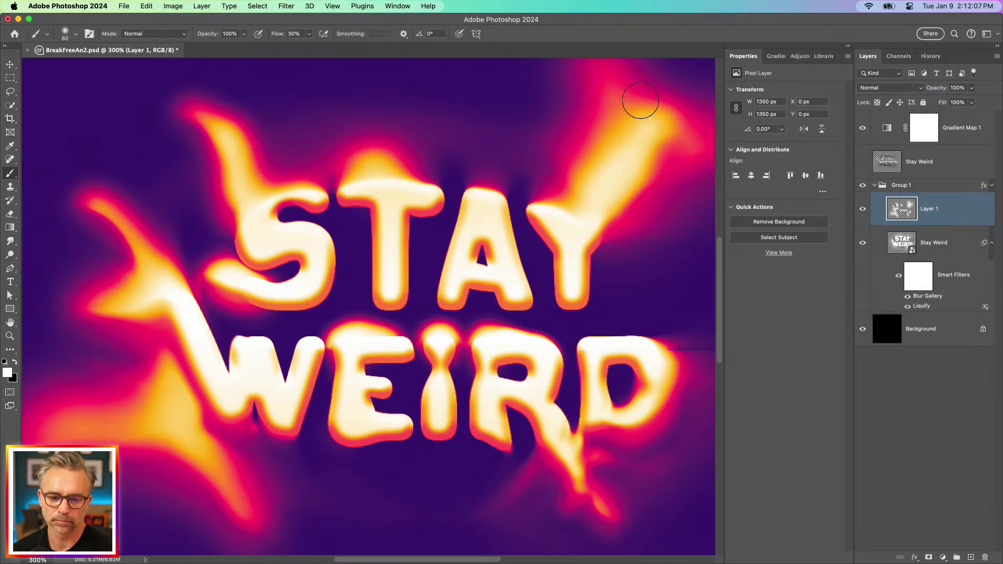
key("bracketleft")
key("bracketleft")
left_click_drag(528, 179, 453, 88)
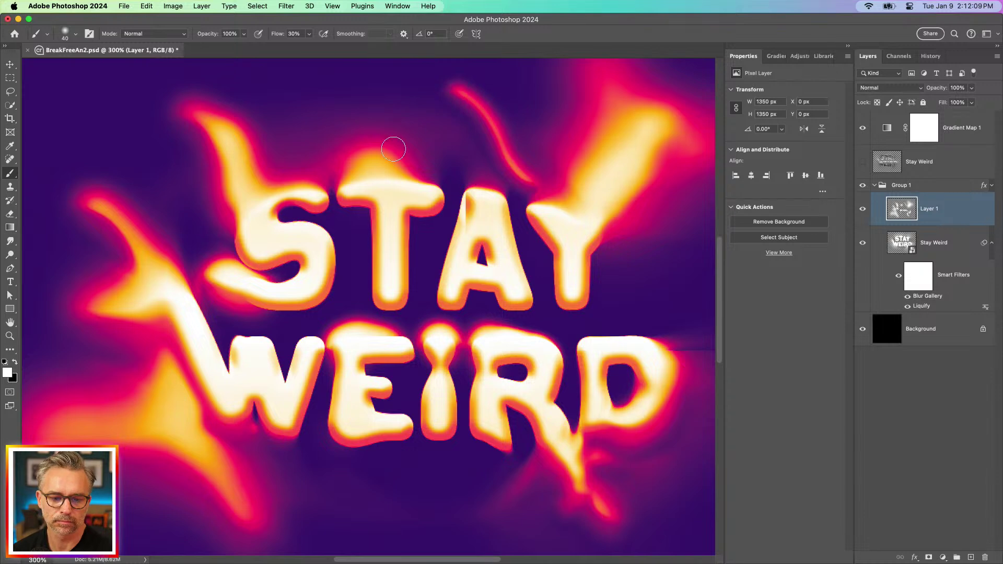
key("super+z")
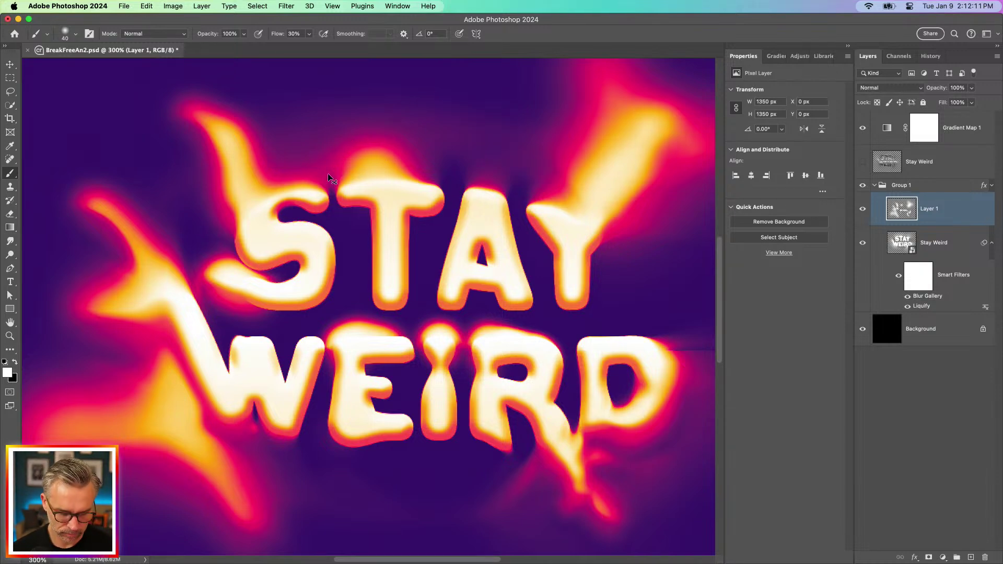
Paint a small glow at the lower end of the W's first stroke, near the lower flare, with brush size 40.
key("super+minus")
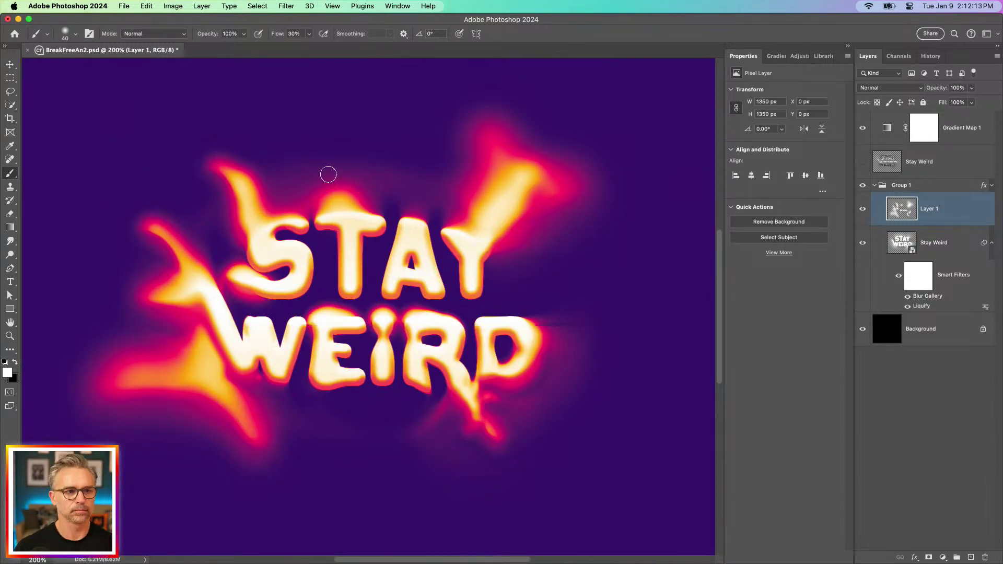
mouse_move(269, 369)
left_mouse_down()
mouse_move(291, 401)
mouse_move(244, 356)
mouse_move(244, 369)
mouse_move(223, 358)
mouse_move(238, 391)
mouse_move(245, 379)
mouse_move(248, 387)
mouse_move(238, 380)
mouse_move(243, 367)
mouse_move(241, 404)
left_mouse_up()
key("super+0")
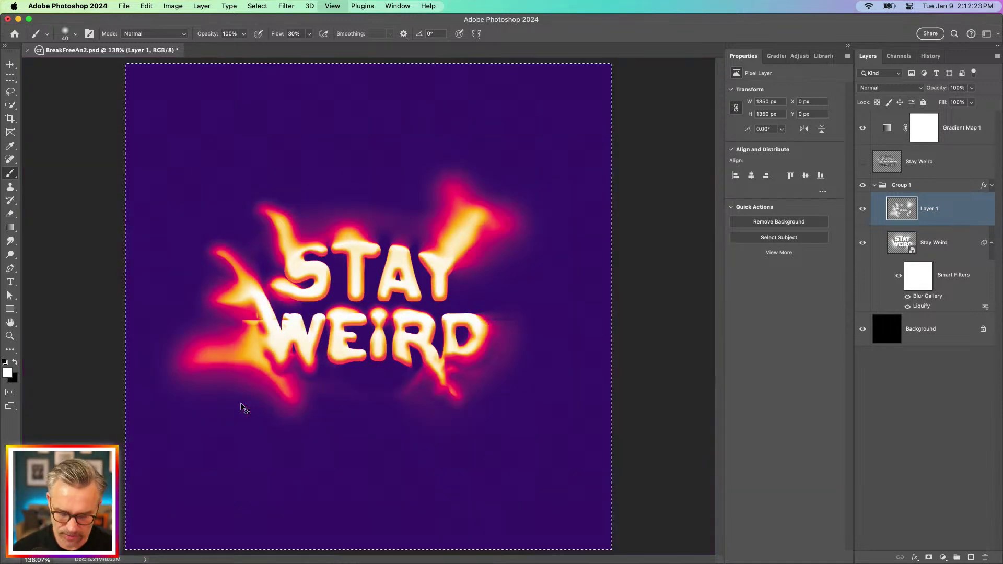
key("super+plus")
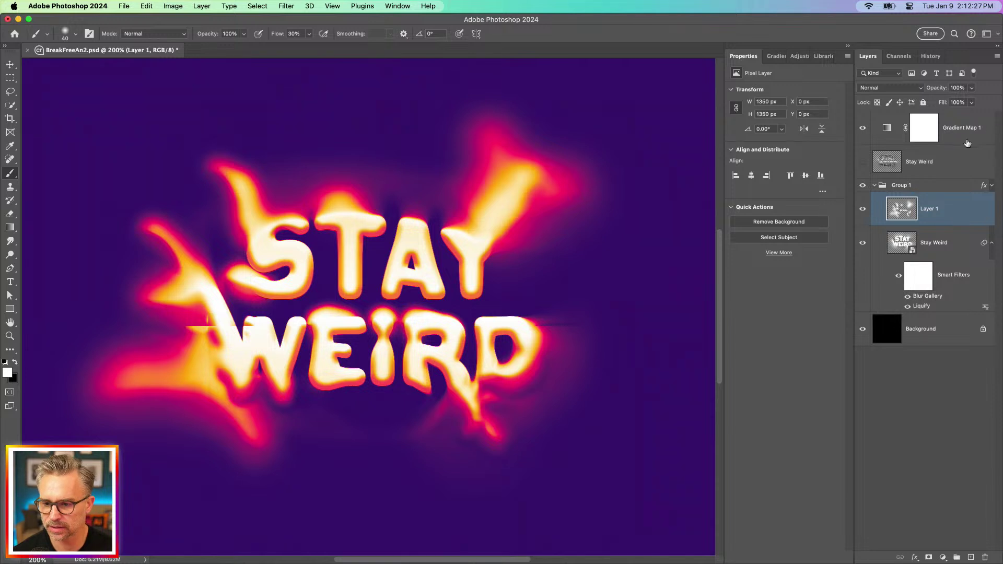
Duplicate the Gradient Map 1 adjustment layer, hide the original, and select the copy's adjustment for editing.
left_click(951, 133)
key("super+j")
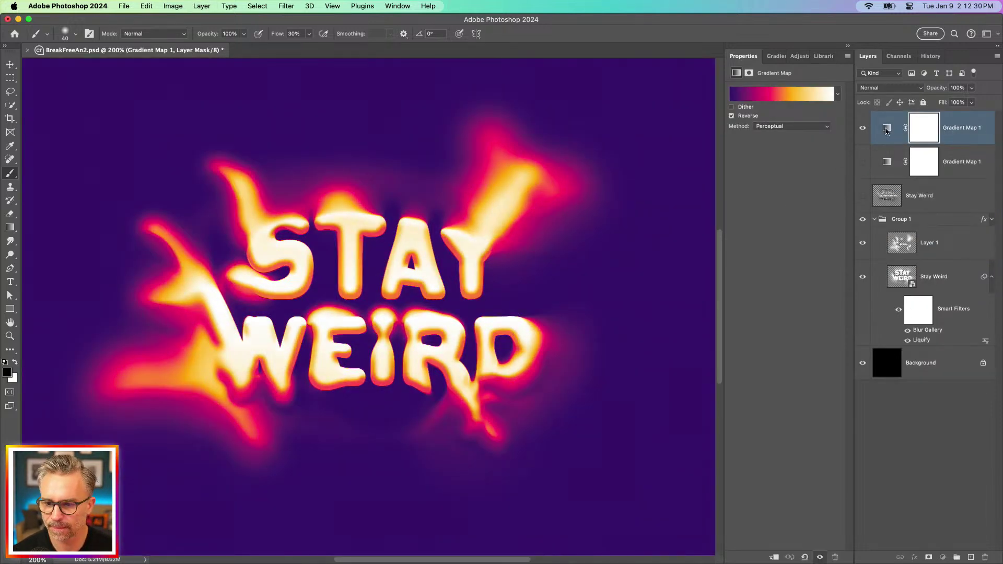
left_click(887, 129)
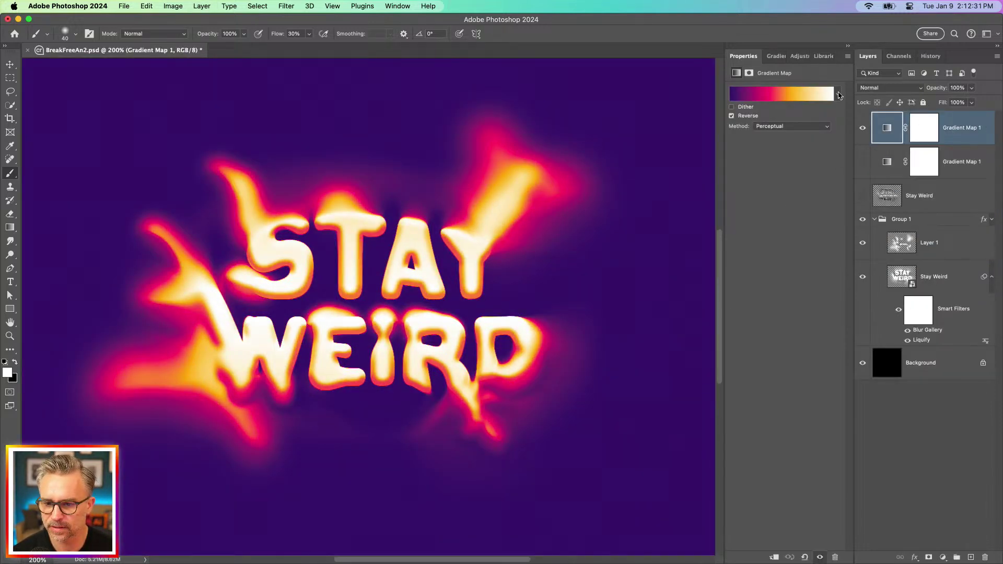
Apply the magenta, yellow and black gradient preset to the copied gradient map and turn off Reverse.
left_click(838, 95)
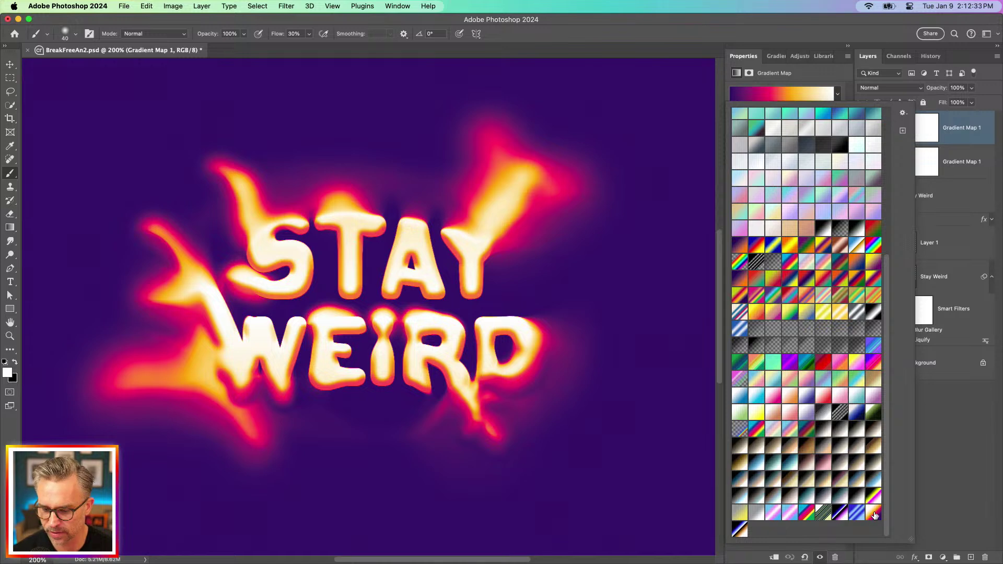
left_click(869, 499)
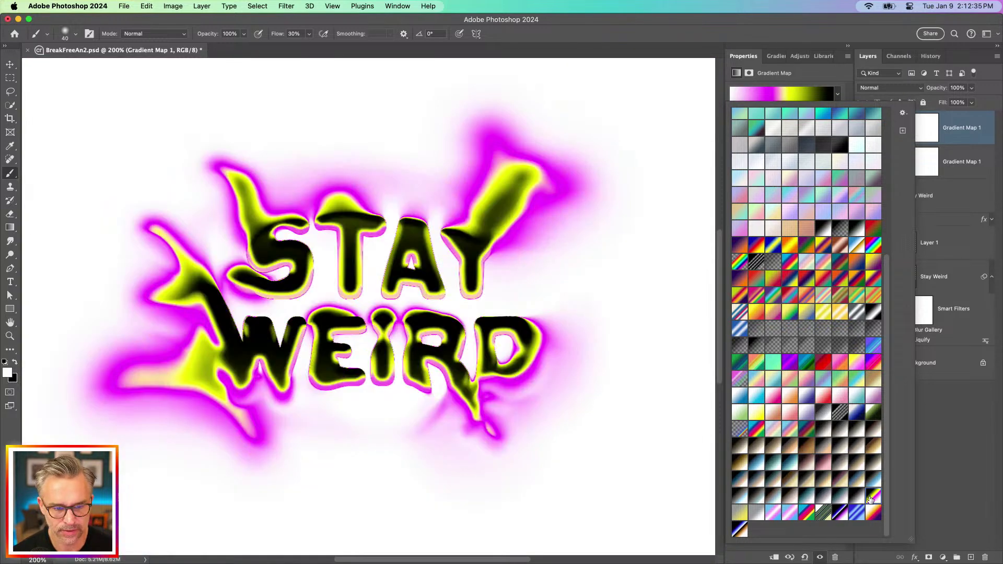
left_click(810, 83)
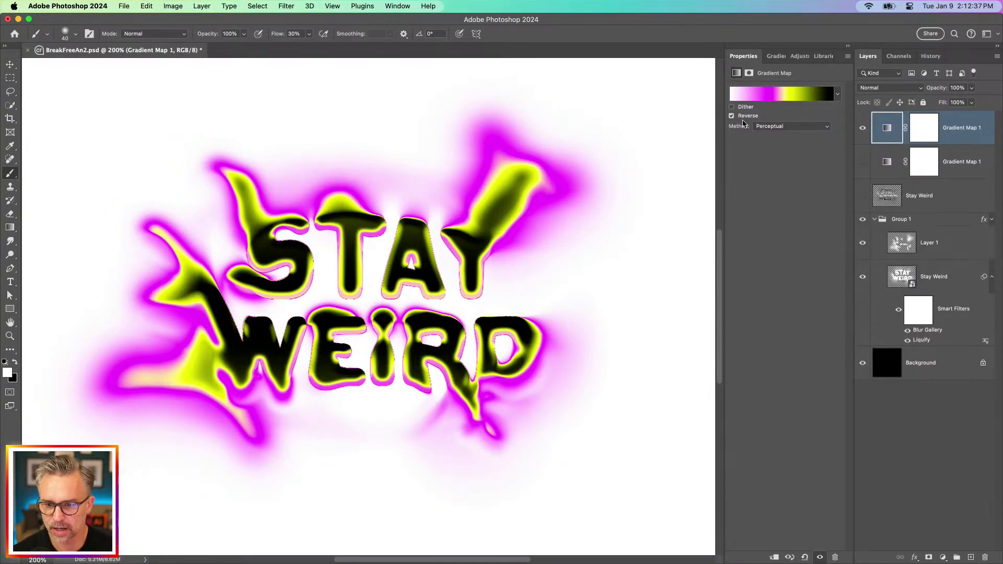
left_click(740, 117)
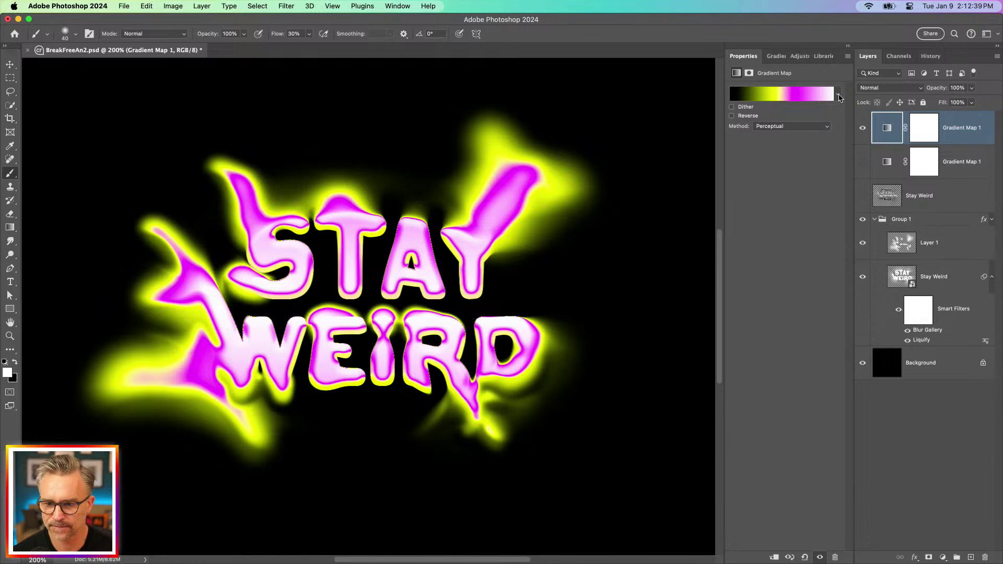
Examine the magenta and yellow gradient colouring on the lettering up close.
key("super+1")
key("super+equal")
key("super+equal")
key("super+equal")
key("super+equal")
key("super+equal")
key("super+equal")
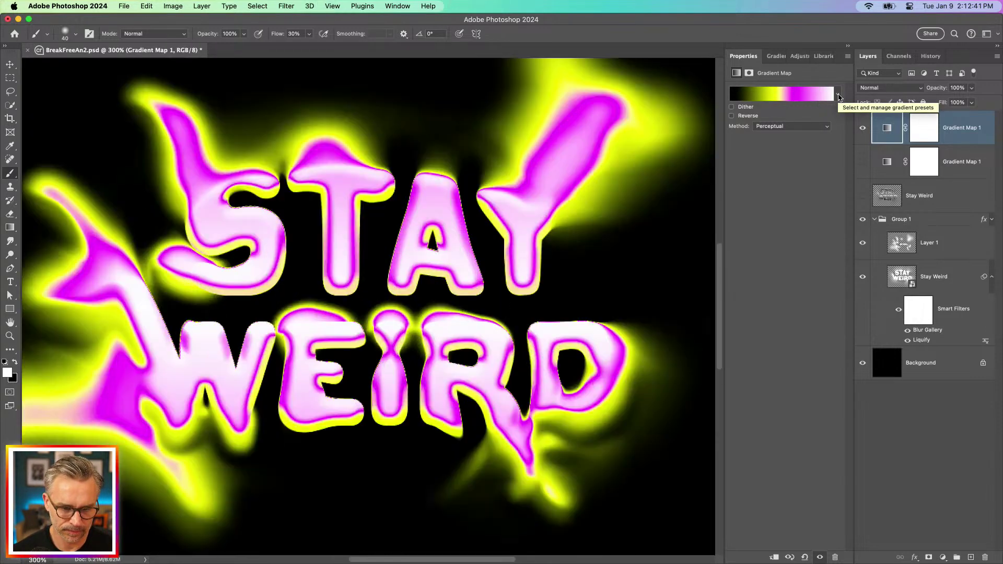
key("super+minus")
key("super+minus")
key("super+minus")
key("super+minus")
key("super+minus")
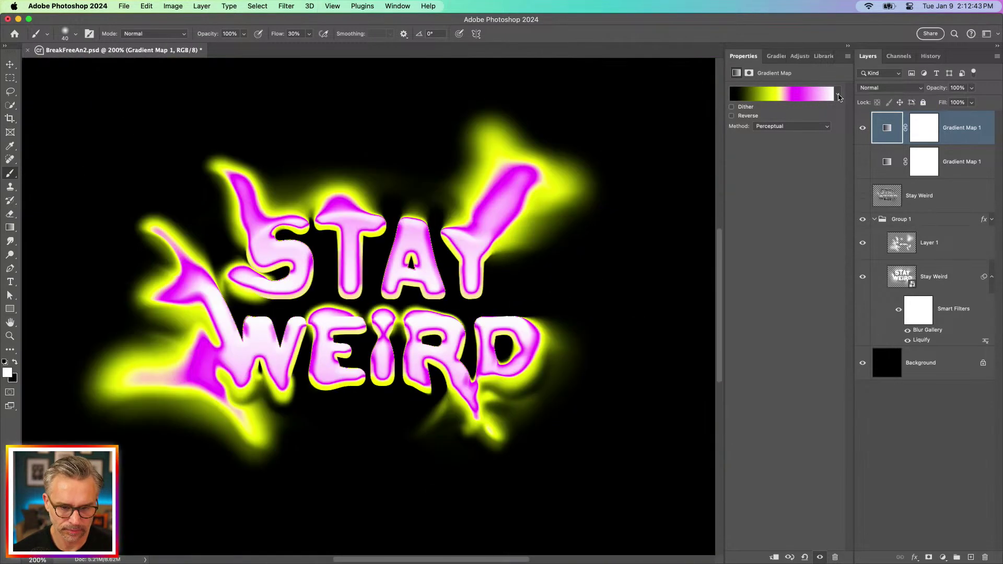
Try several colourful gradient presets on the copied gradient map and settle on the Spectrum preset.
left_click(838, 96)
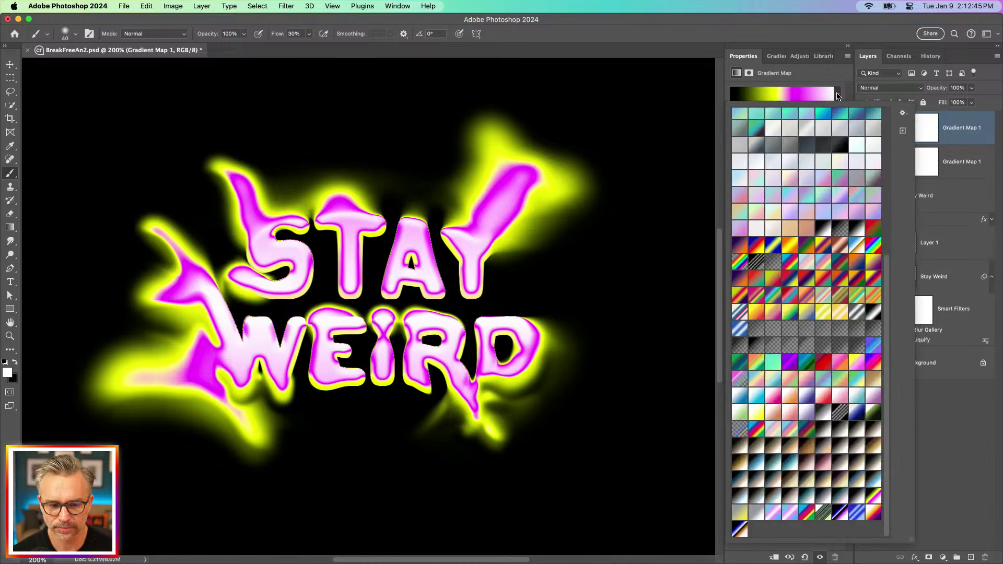
left_click(805, 279)
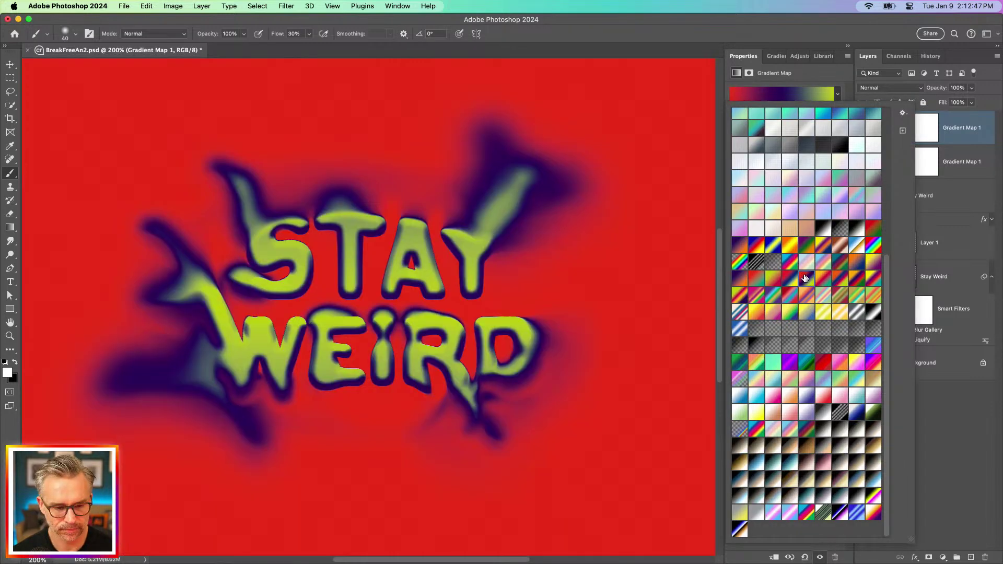
left_click(790, 261)
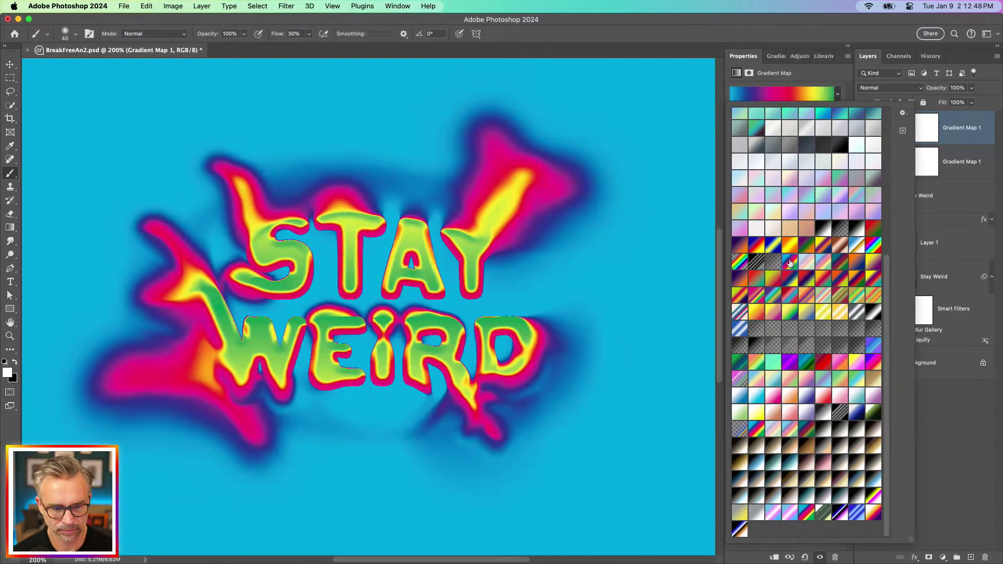
left_click(871, 246)
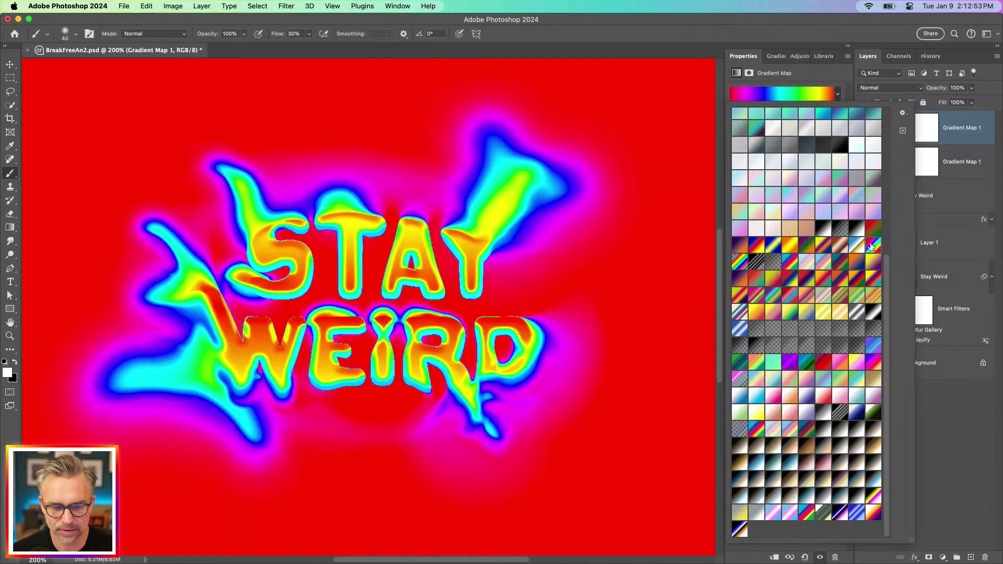
left_click(788, 263)
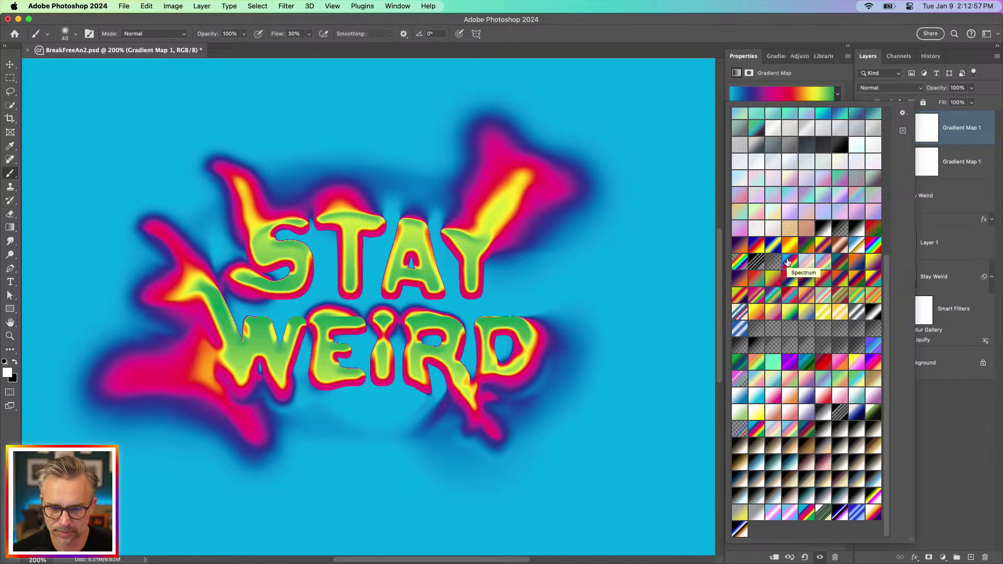
left_click(810, 81)
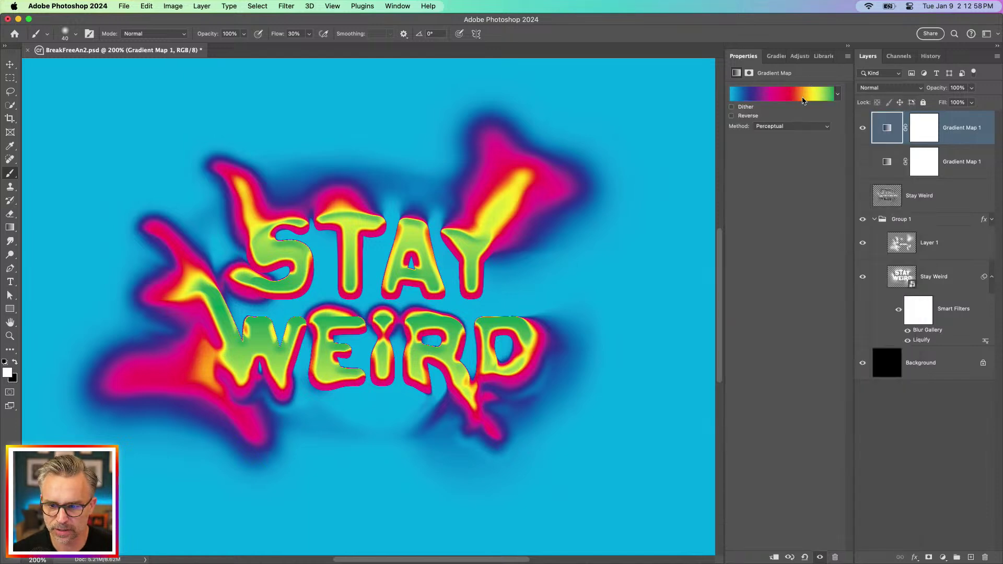
Save the applied Spectrum gradient as a new preset and try out removing and shifting its color stops.
left_click(770, 94)
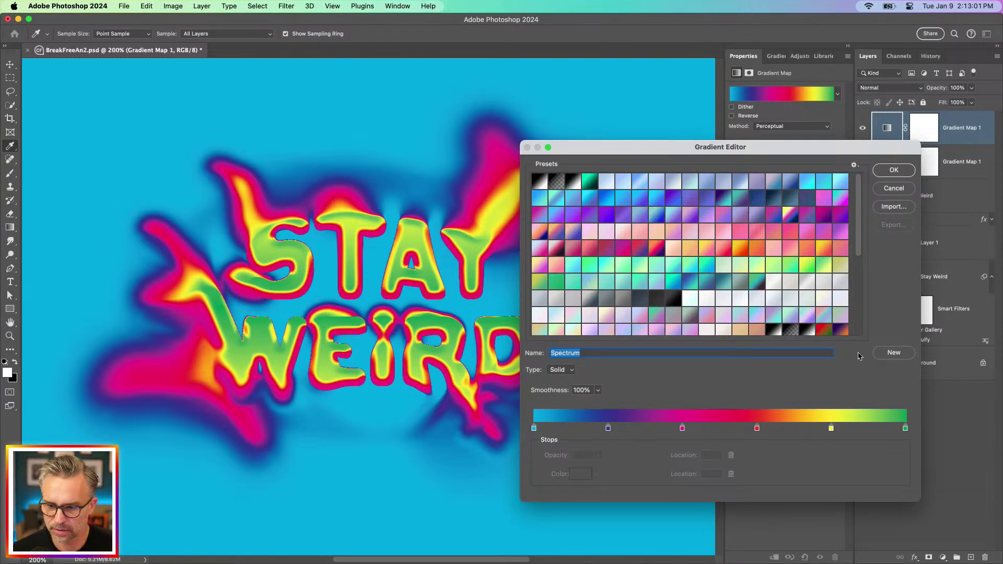
left_click(894, 353)
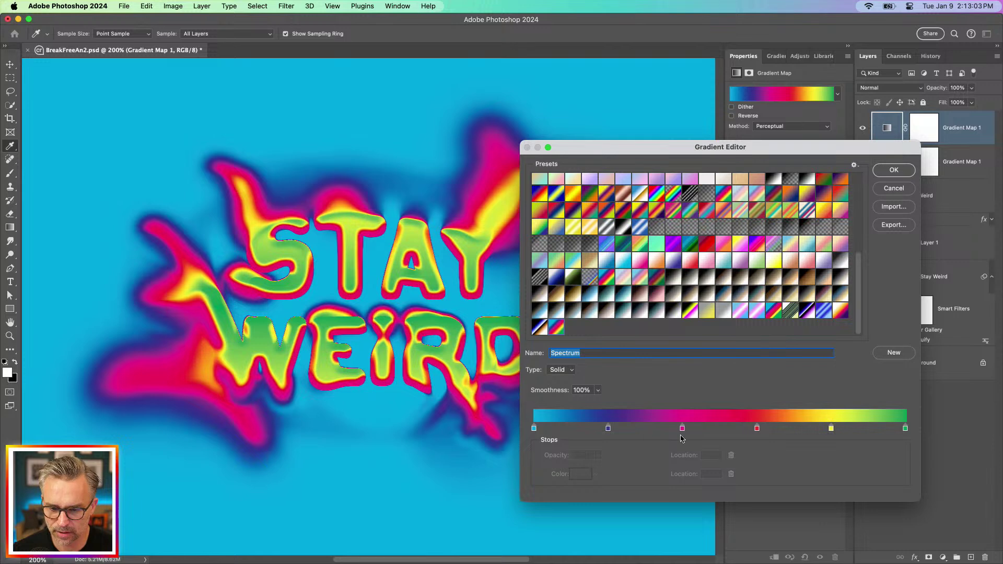
left_click_drag(605, 430, 610, 473)
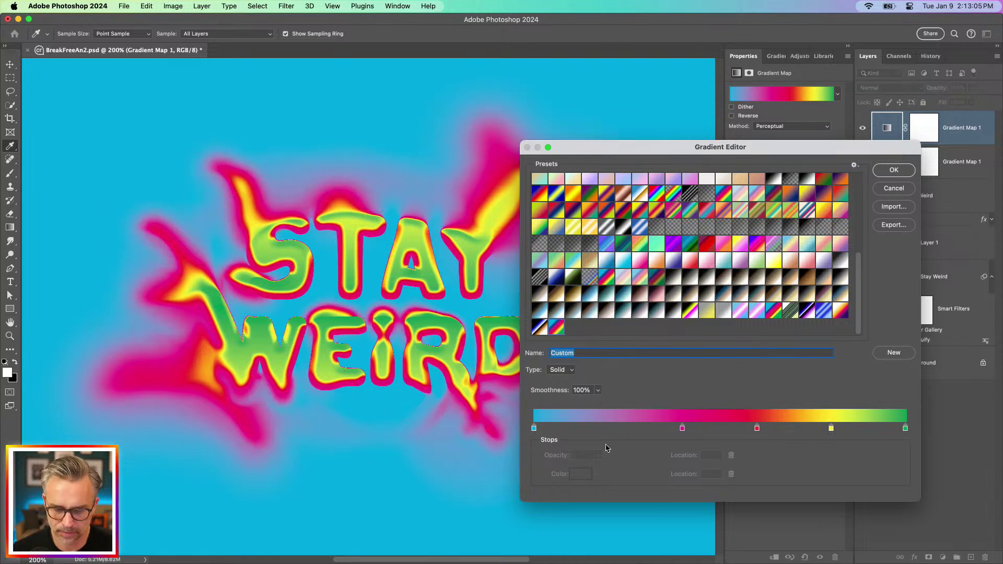
key("super+z")
mouse_move(534, 432)
left_mouse_down()
mouse_move(533, 473)
mouse_move(533, 428)
left_mouse_up()
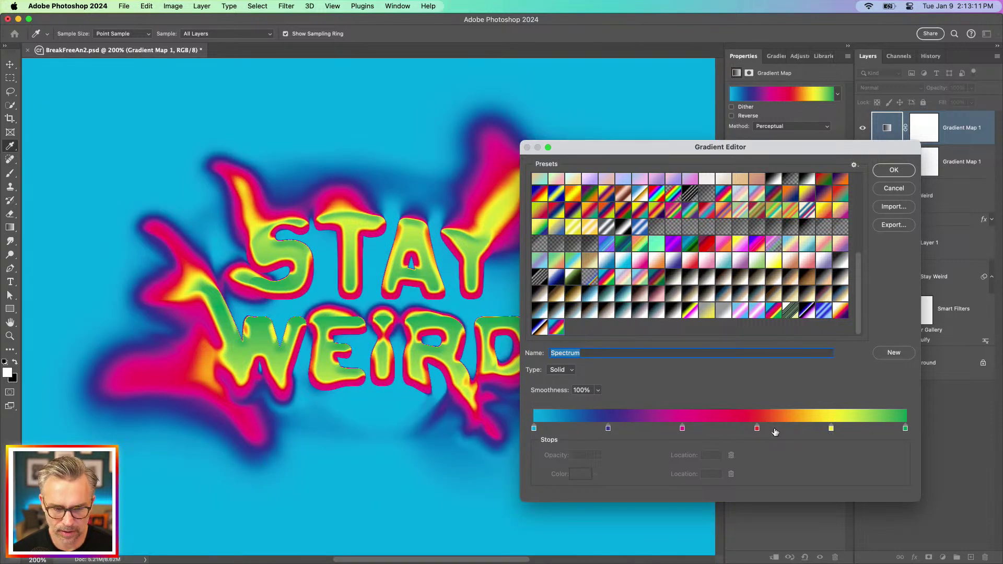
mouse_move(834, 431)
left_mouse_down()
mouse_move(820, 432)
mouse_move(831, 431)
left_mouse_up()
Set the gradient's green end stop to the bright green 00ff88 and accept the edited gradient.
left_click(905, 429)
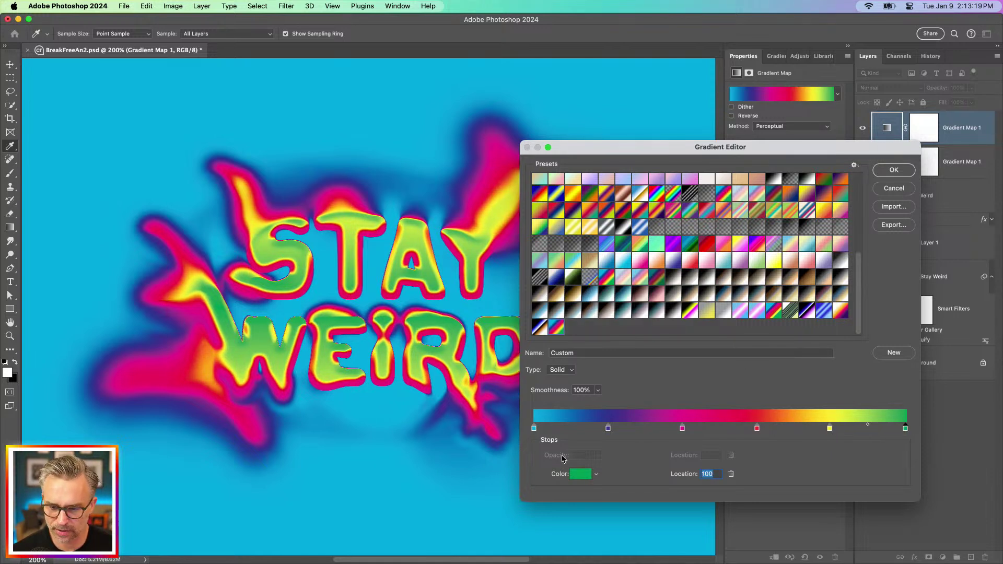
left_click(575, 477)
left_click_drag(695, 230, 728, 211)
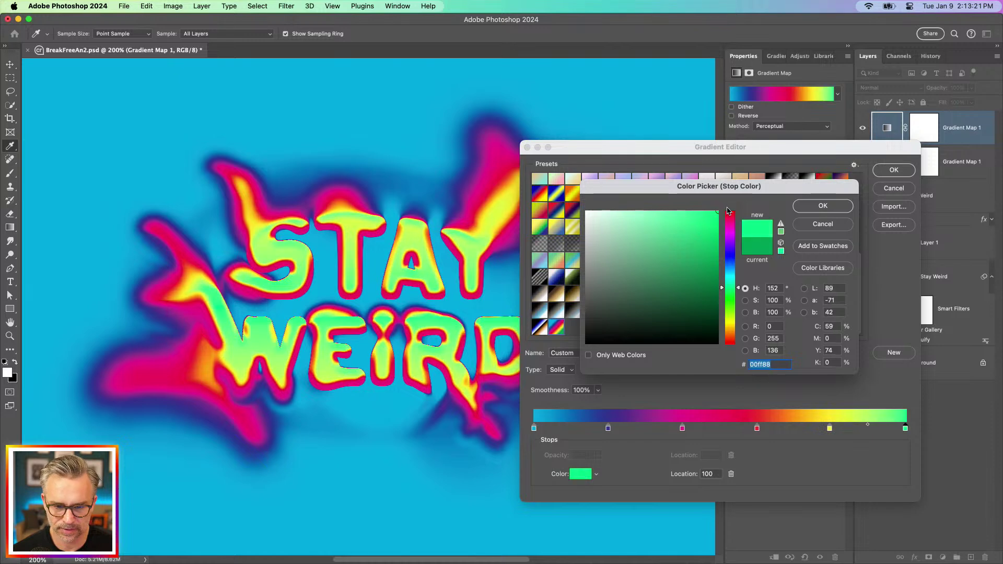
left_click(801, 207)
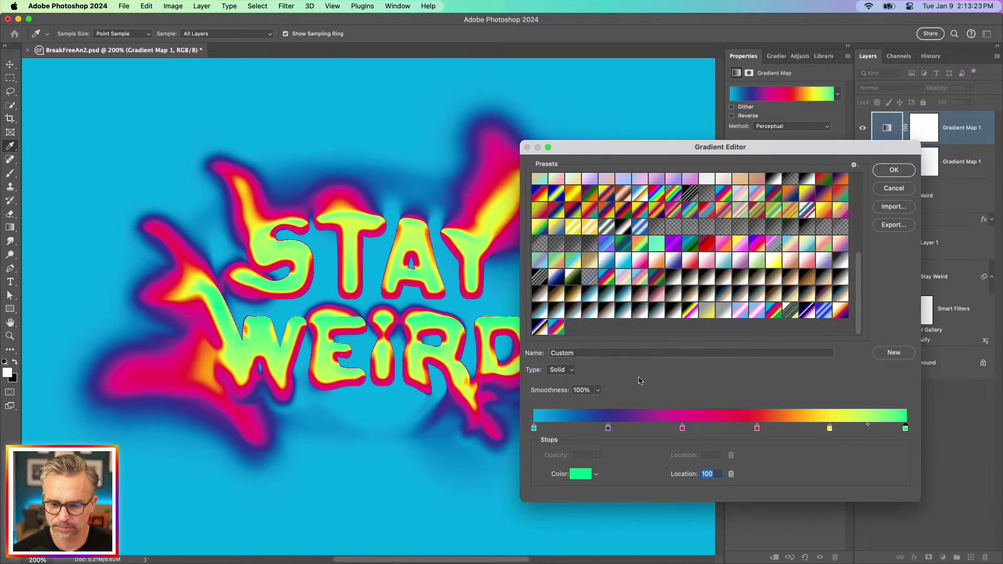
left_click(892, 171)
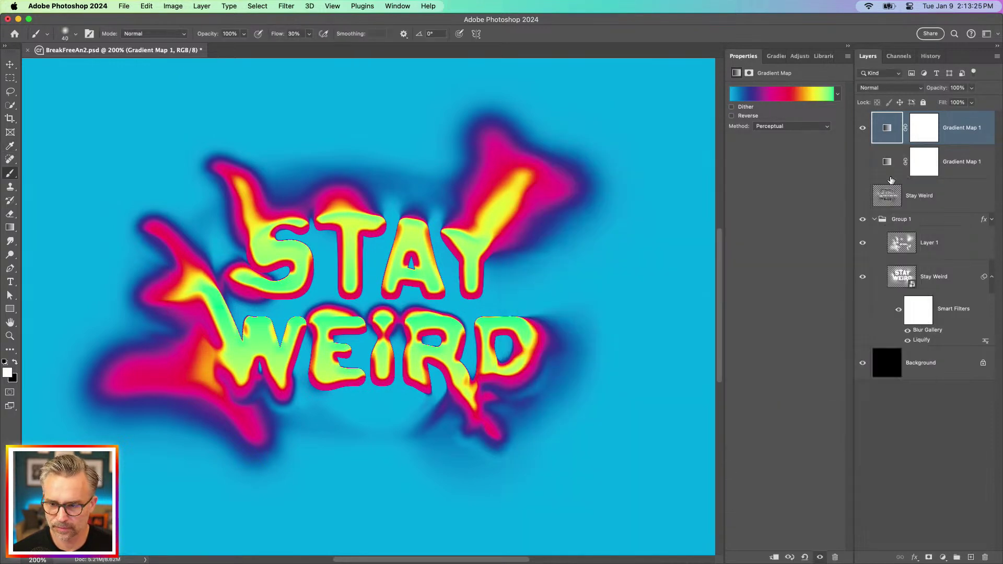
Compare the Stay Weird smart object with and without its Blur Gallery filter.
left_click(946, 246)
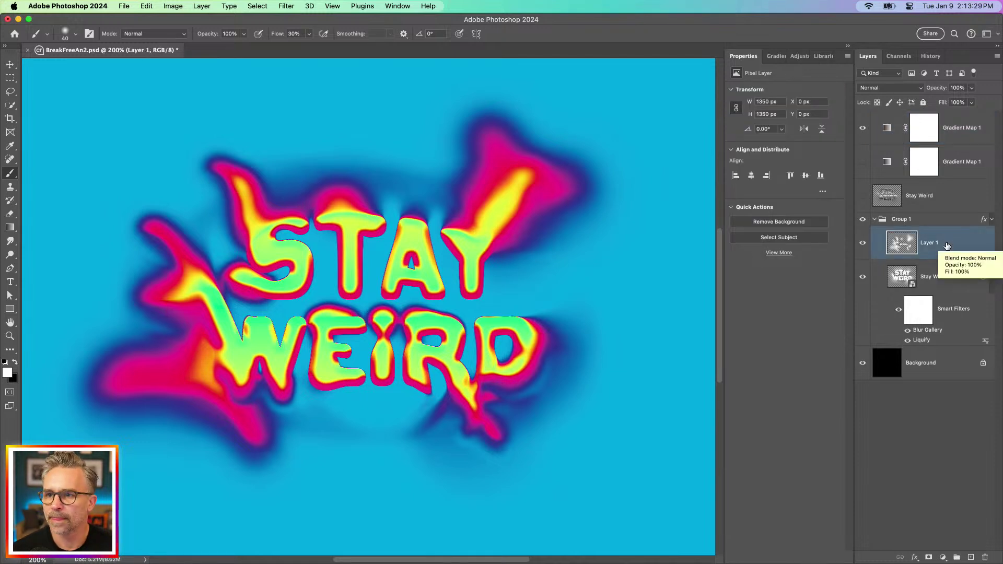
left_click(918, 278)
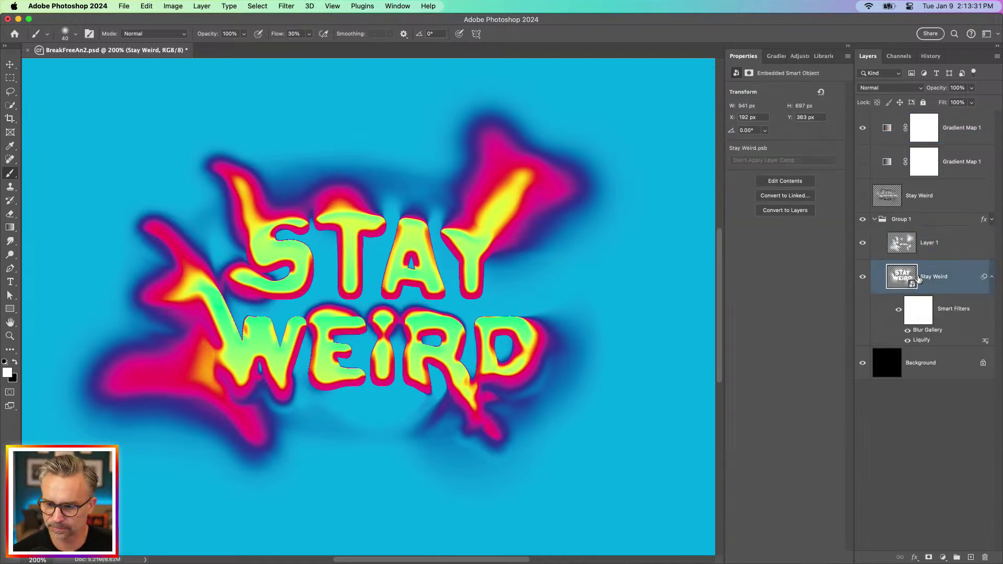
left_click(907, 332)
left_click(908, 331)
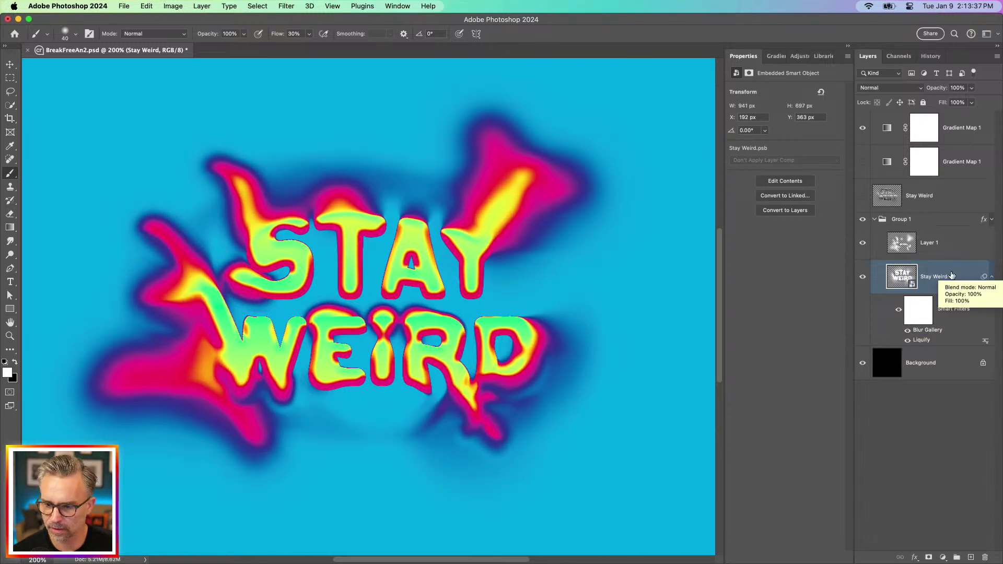
Apply a Gaussian Blur smart filter with a 4.7-pixel radius to the Stay Weird smart object in Group 1.
left_click(281, 6)
mouse_move(297, 165)
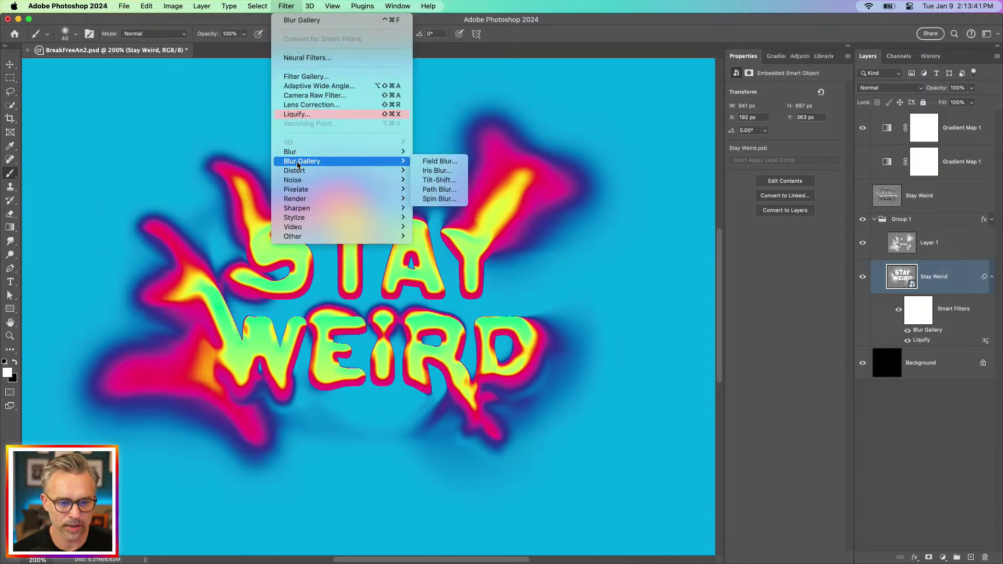
left_click(472, 192)
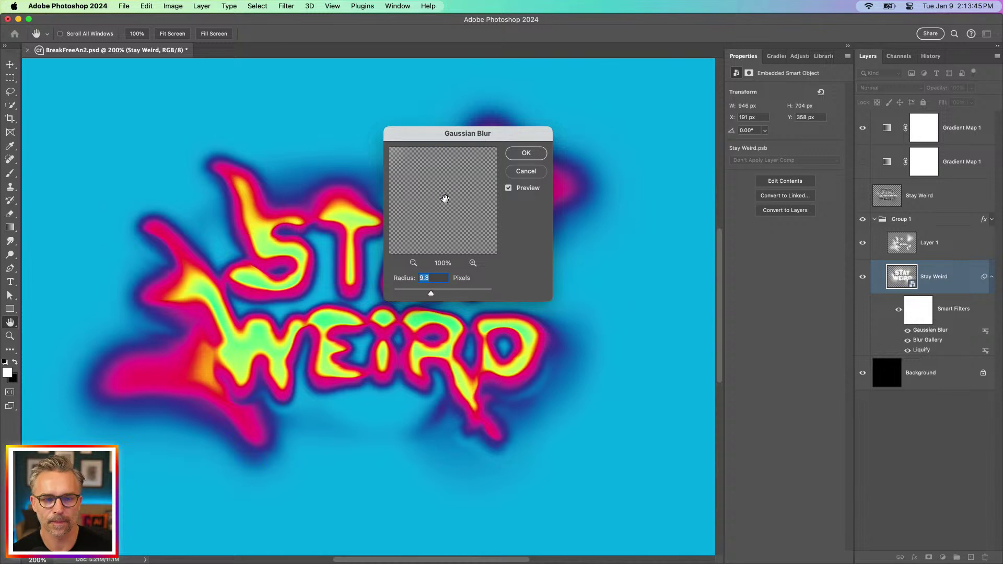
left_click_drag(449, 135, 635, 155)
left_click_drag(618, 313, 607, 314)
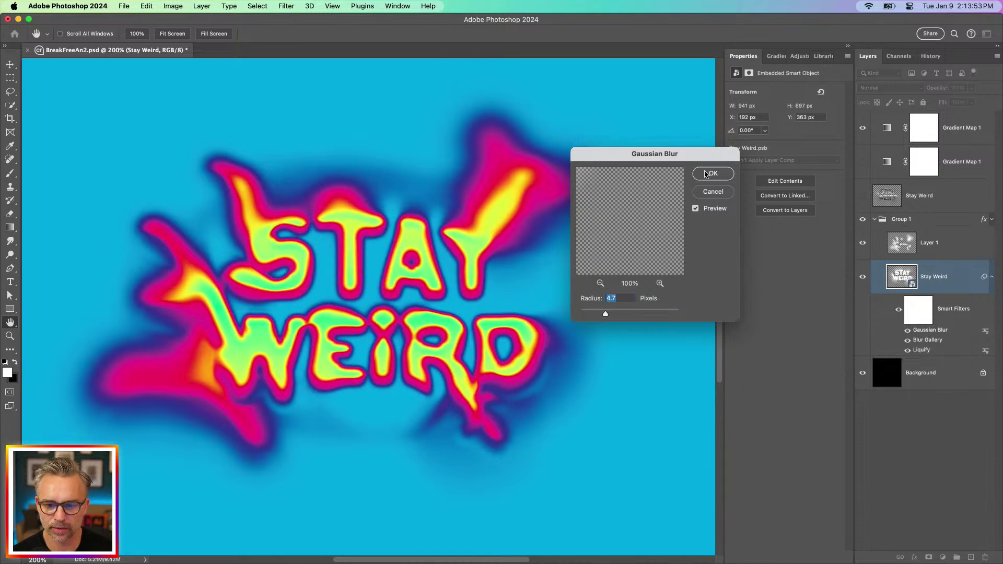
left_click(705, 174)
Add a new layer directly above the Background and set up a white brush 400 pixels in size.
left_click(900, 376)
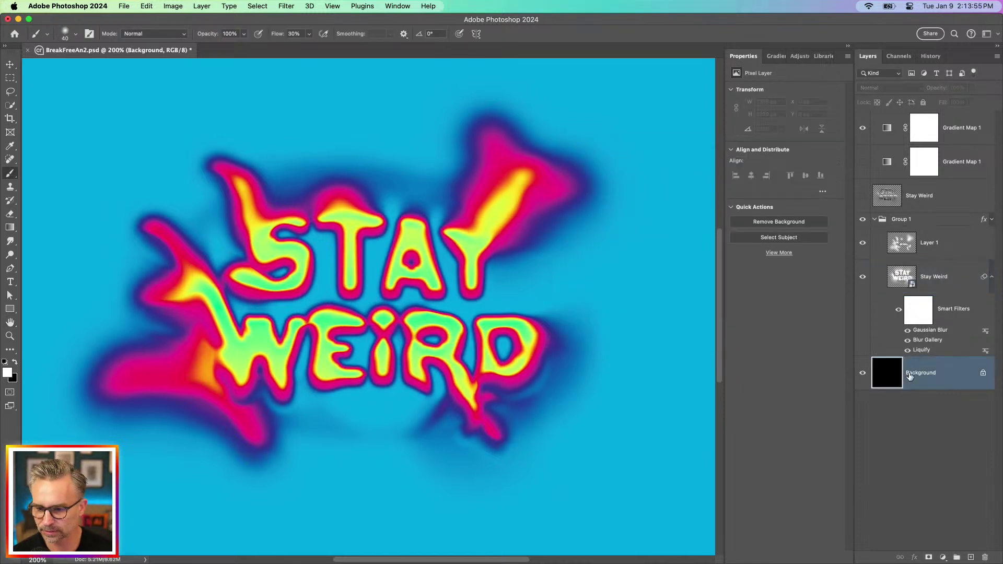
left_click(971, 558)
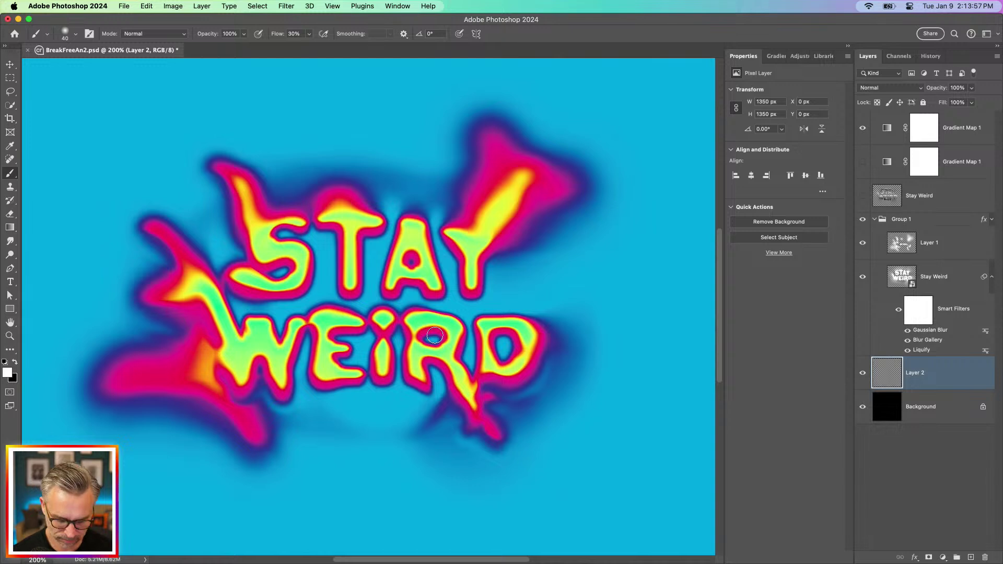
left_click(15, 362)
key("bracketright")
key("bracketright")
key("bracketright")
key("bracketright")
key("bracketright")
key("bracketright")
key("bracketright")
key("bracketright")
key("bracketright")
key("bracketright")
key("bracketright")
key("bracketright")
key("bracketright")
key("bracketright")
key("bracketright")
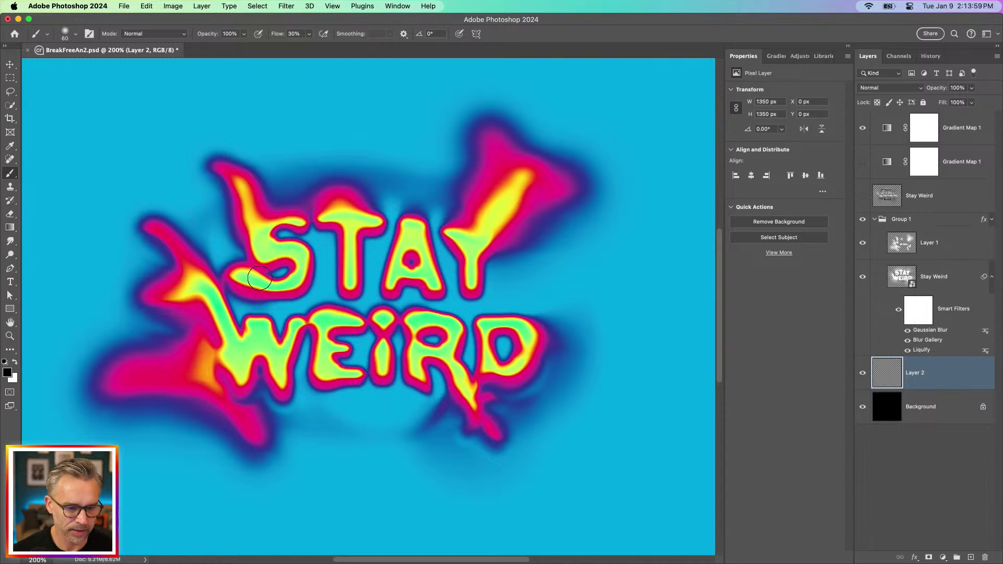
key("bracketleft")
key("bracketleft")
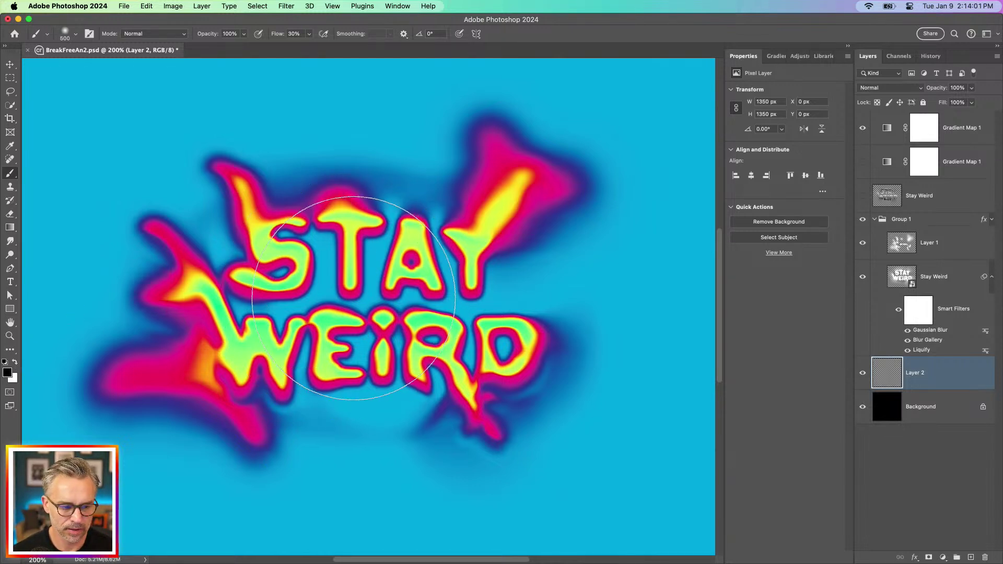
key("x")
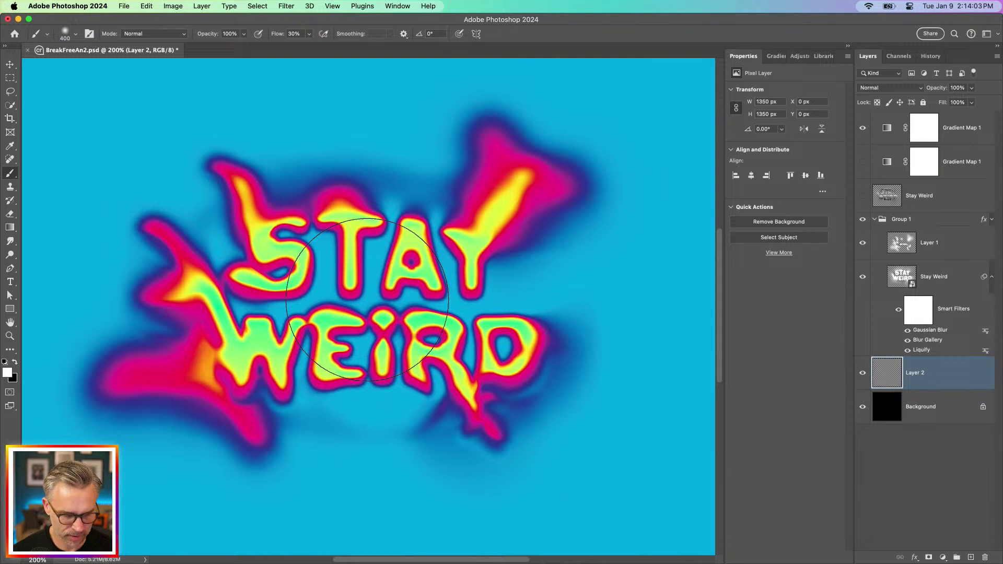
Paint soft white dabs on the new layer behind the middle of the lettering and compare with the layer hidden.
left_click(367, 299)
left_click(305, 328)
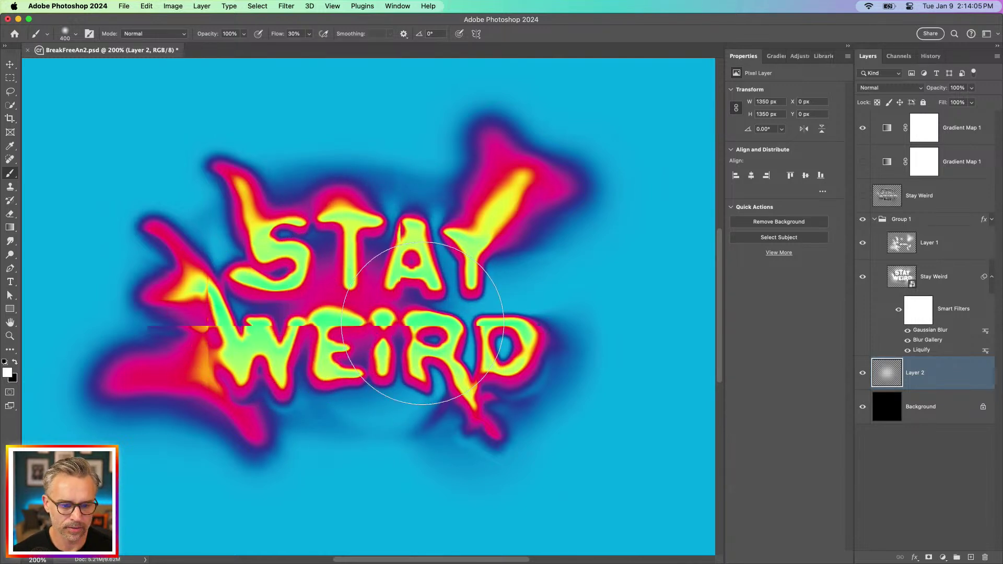
left_click(415, 316)
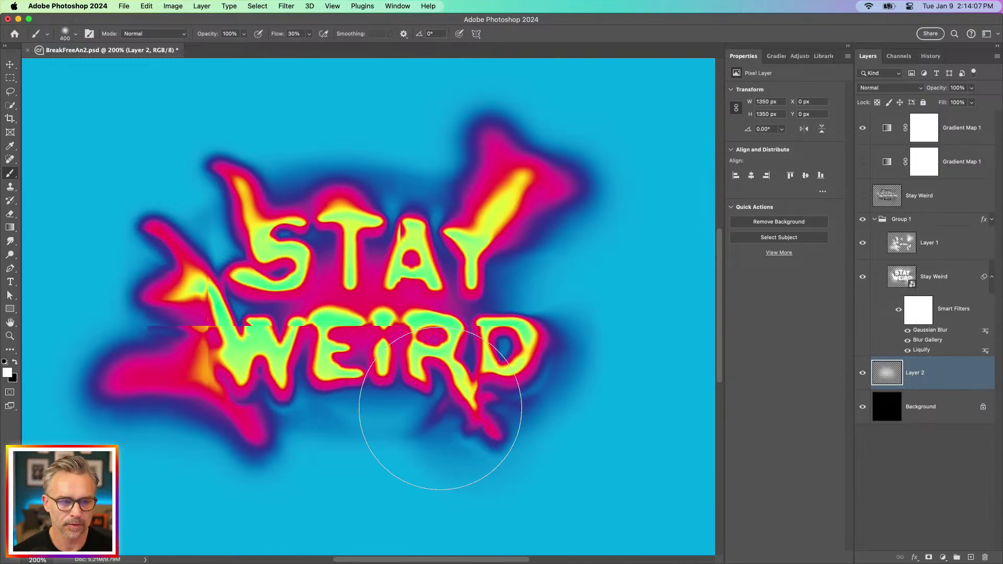
left_click(862, 373)
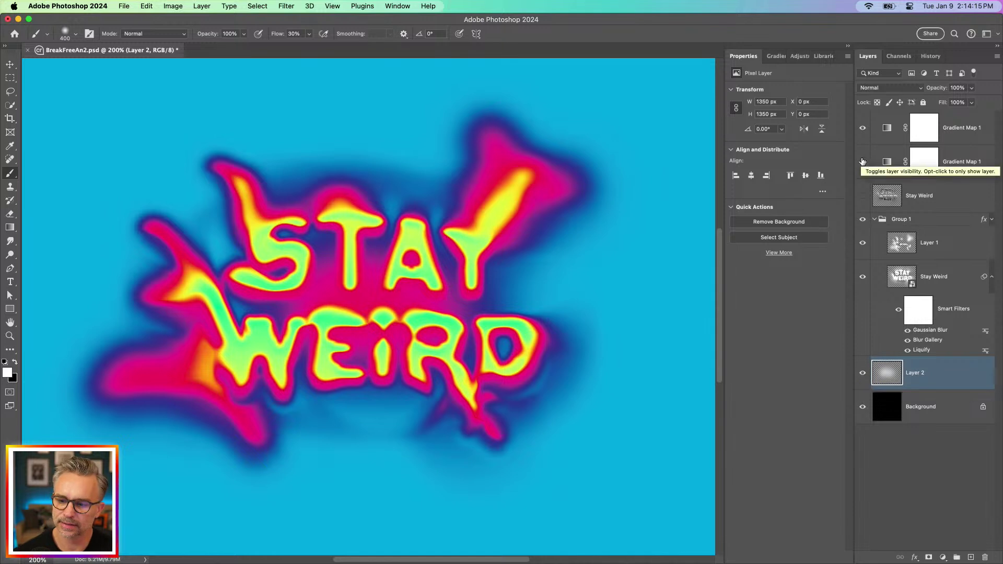
Select the uppermost Gradient Map layer to show its gradient settings.
left_click(956, 129)
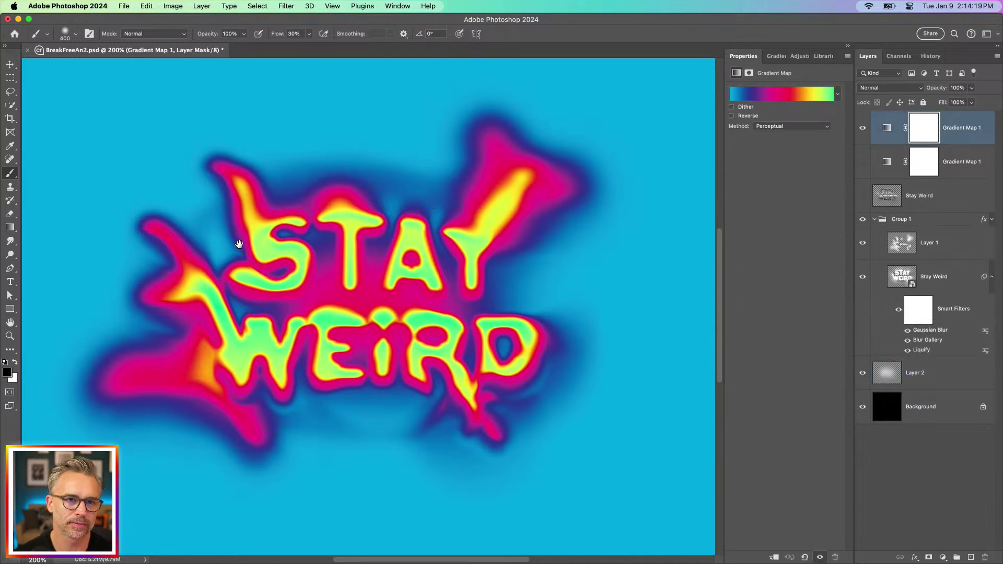
mouse_move(235, 262)
left_mouse_down()
mouse_move(251, 271)
mouse_move(238, 266)
left_mouse_up()
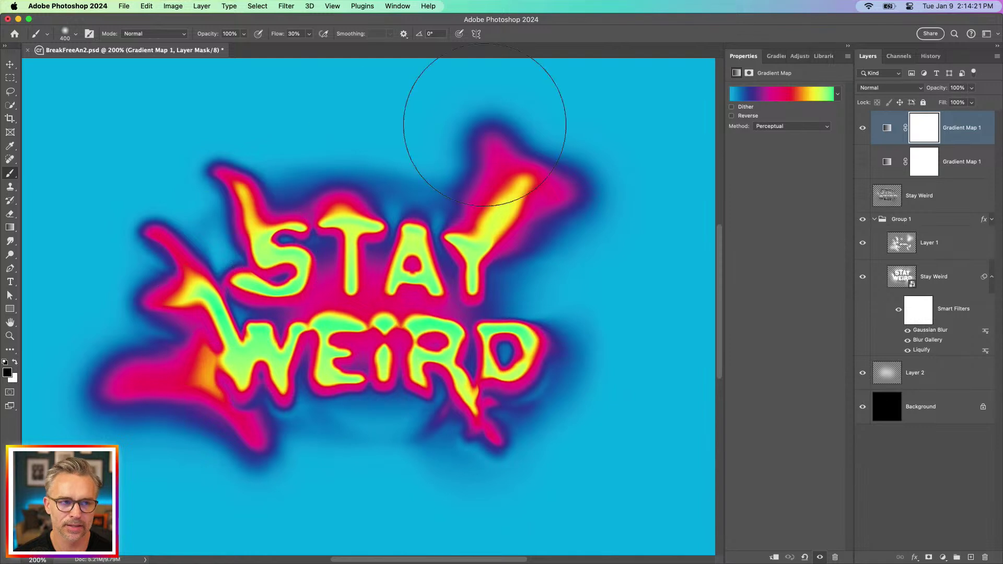